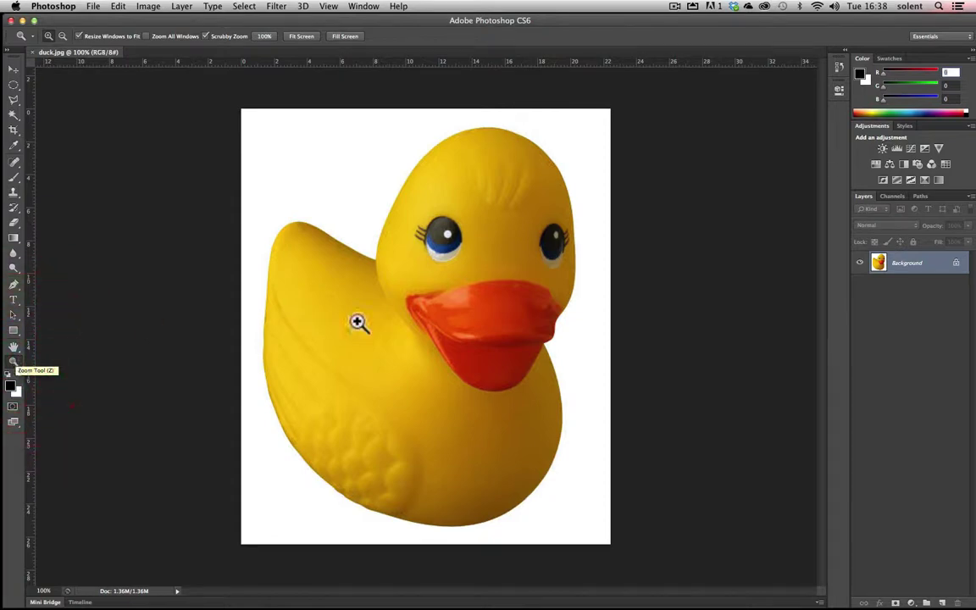
Zoom in on the duck's larger eye to about 392% and zoom back out to 66.7%.
{"action": "left_click", "coordinate": [460, 256]}
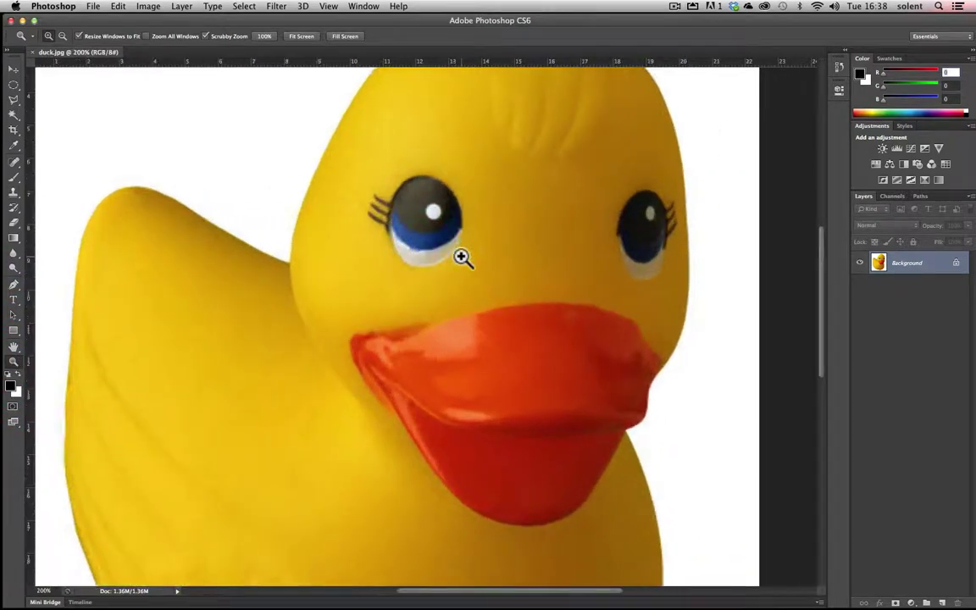
{"action": "left_click", "coordinate": [460, 255]}
{"action": "left_click_drag", "start_coordinate": [461, 256], "coordinate": [475, 281]}
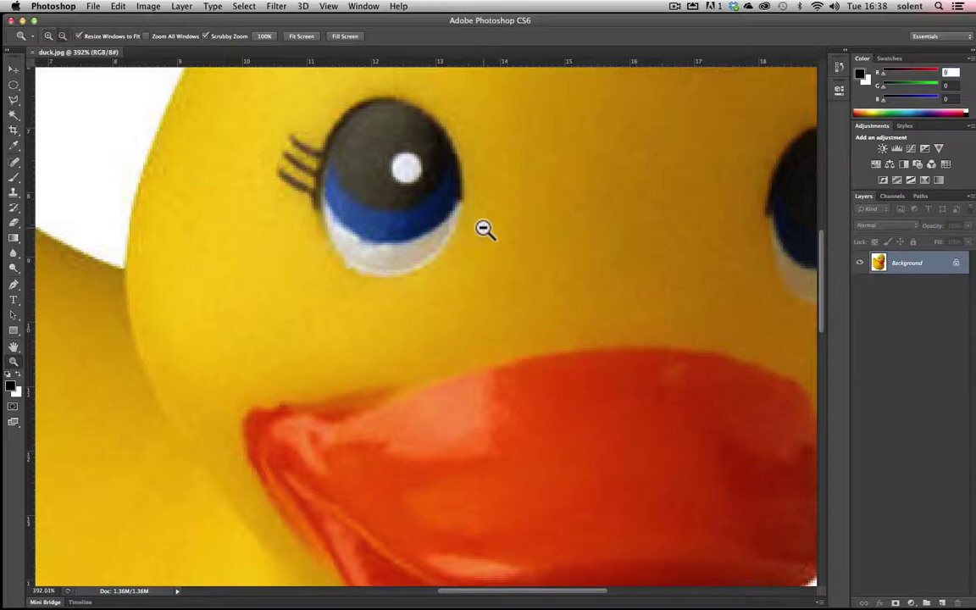
{"action": "left_click", "coordinate": [484, 229], "text": "alt"}
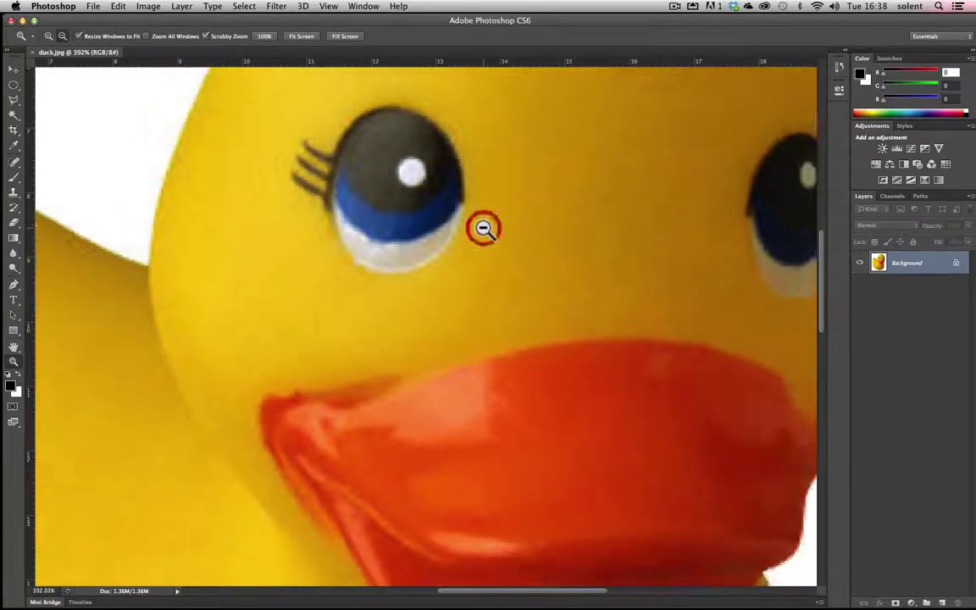
{"action": "left_click", "coordinate": [484, 228], "text": "alt"}
{"action": "left_click", "coordinate": [483, 229], "text": "alt"}
{"action": "left_click", "coordinate": [484, 229], "text": "alt"}
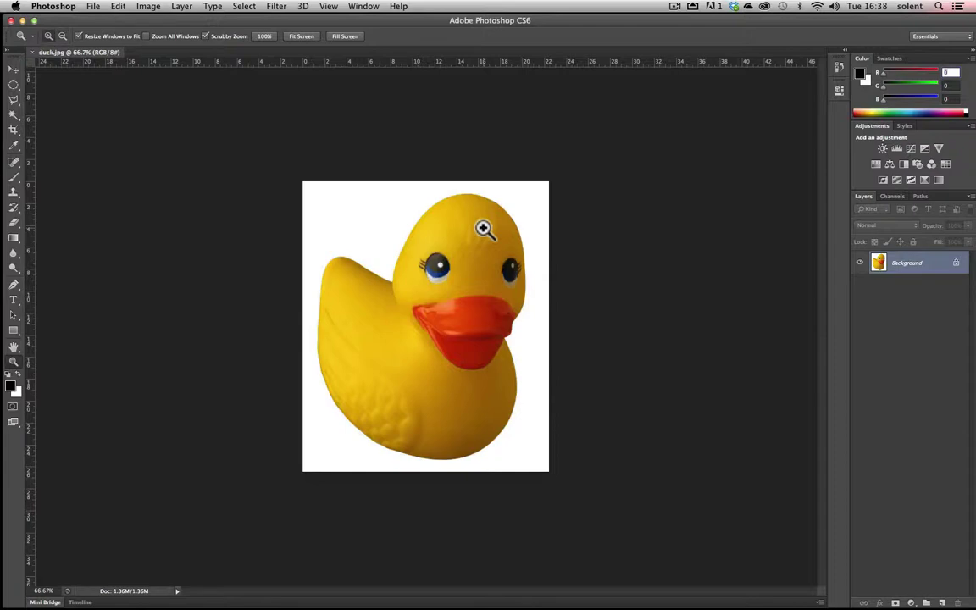
Zoom in and out repeatedly around the duck's forehead between the eyes, finishing at 200%.
{"action": "left_click", "coordinate": [484, 228]}
{"action": "left_click", "coordinate": [483, 229]}
{"action": "left_click", "coordinate": [484, 229]}
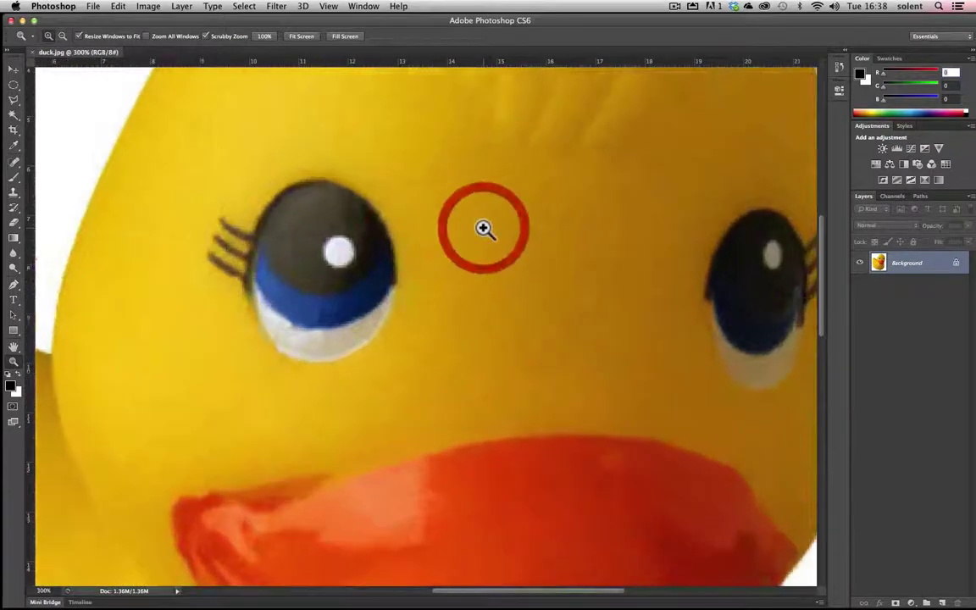
{"action": "left_click", "coordinate": [484, 229]}
{"action": "left_click", "coordinate": [484, 228], "text": "alt"}
{"action": "left_click", "coordinate": [484, 229], "text": "alt"}
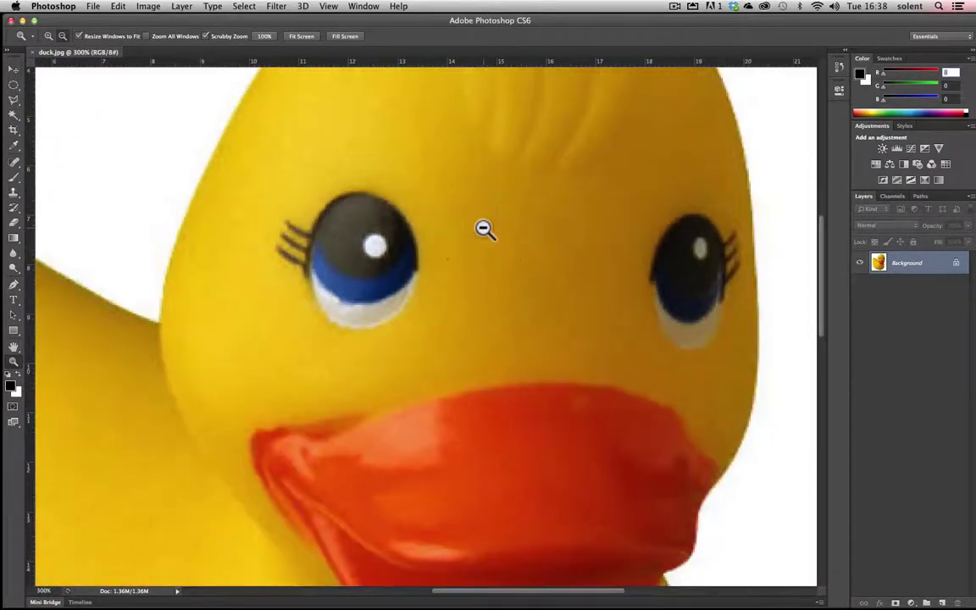
{"action": "left_click", "coordinate": [483, 229], "text": "alt"}
{"action": "left_click", "coordinate": [483, 228], "text": "alt"}
{"action": "left_click", "coordinate": [483, 229], "text": "alt"}
{"action": "left_click", "coordinate": [484, 229]}
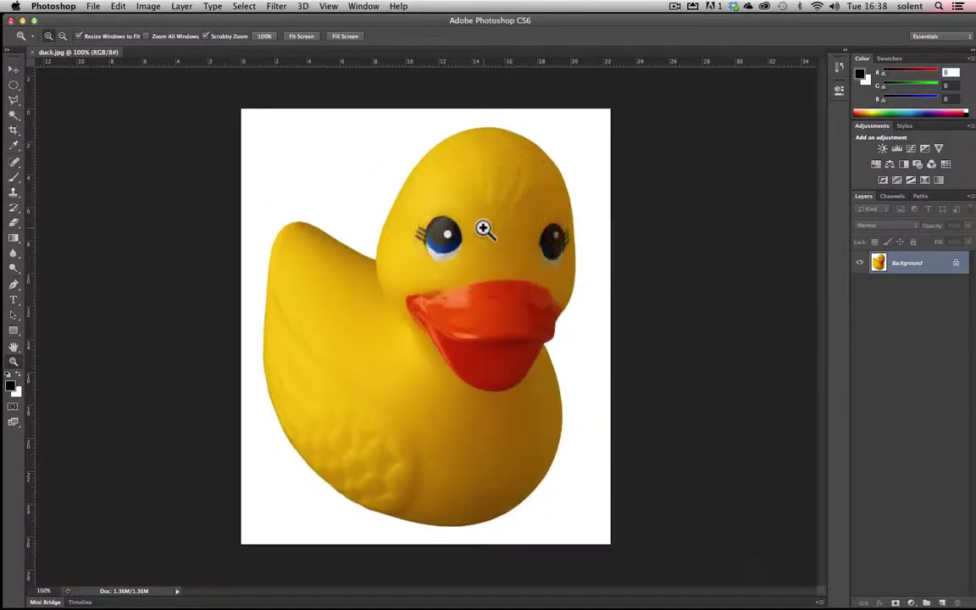
{"action": "left_click", "coordinate": [484, 228]}
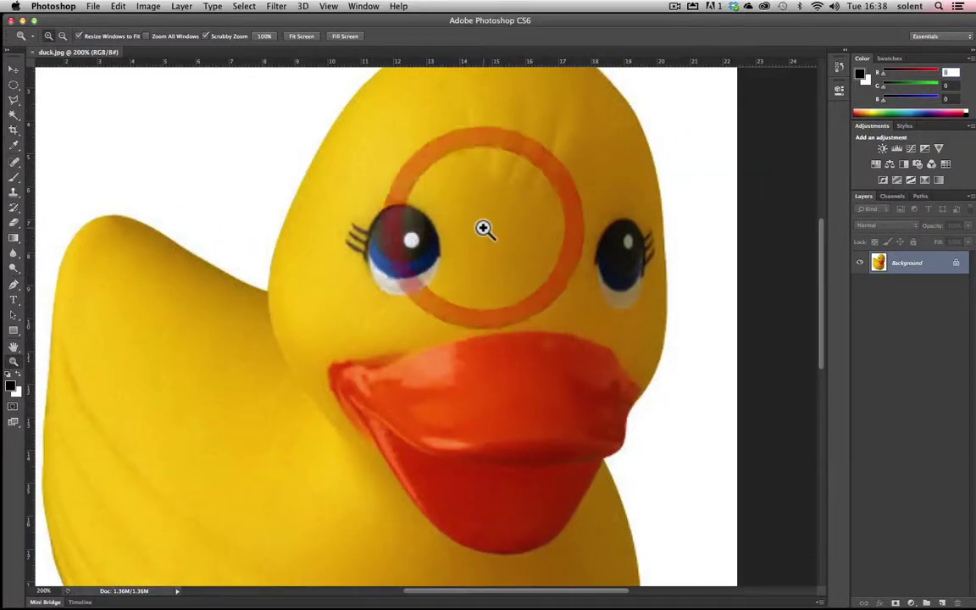
Compare the image at 100%, fit to screen and fill screen, returning it to 100%.
{"action": "left_click", "coordinate": [265, 37]}
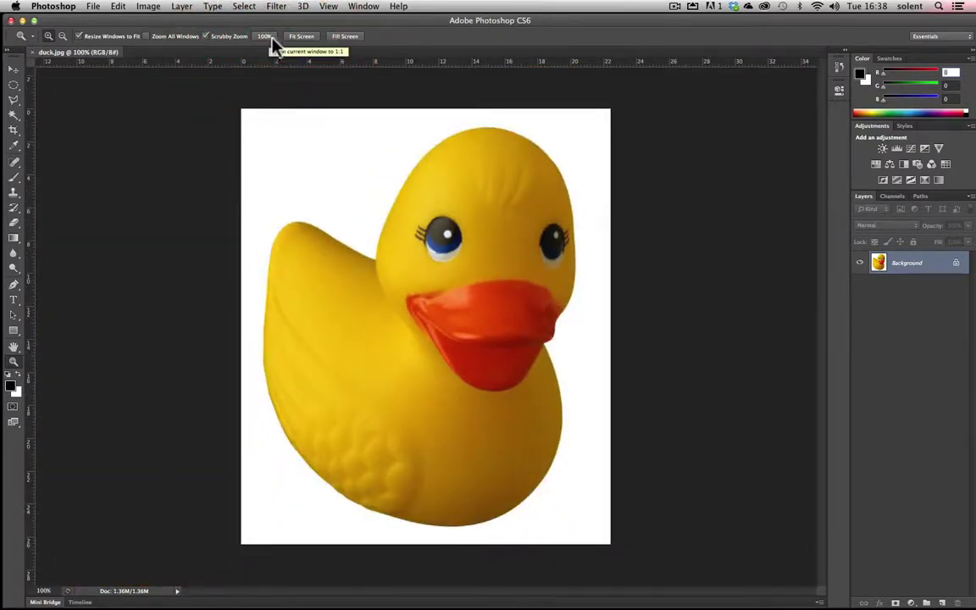
{"action": "left_click", "coordinate": [300, 38]}
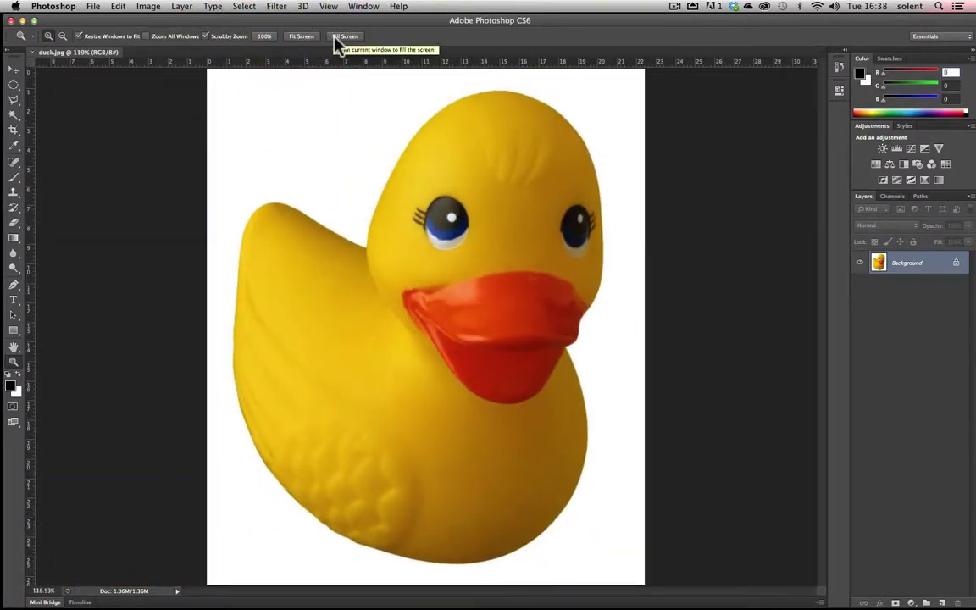
{"action": "left_click", "coordinate": [339, 39]}
{"action": "left_click", "coordinate": [265, 37]}
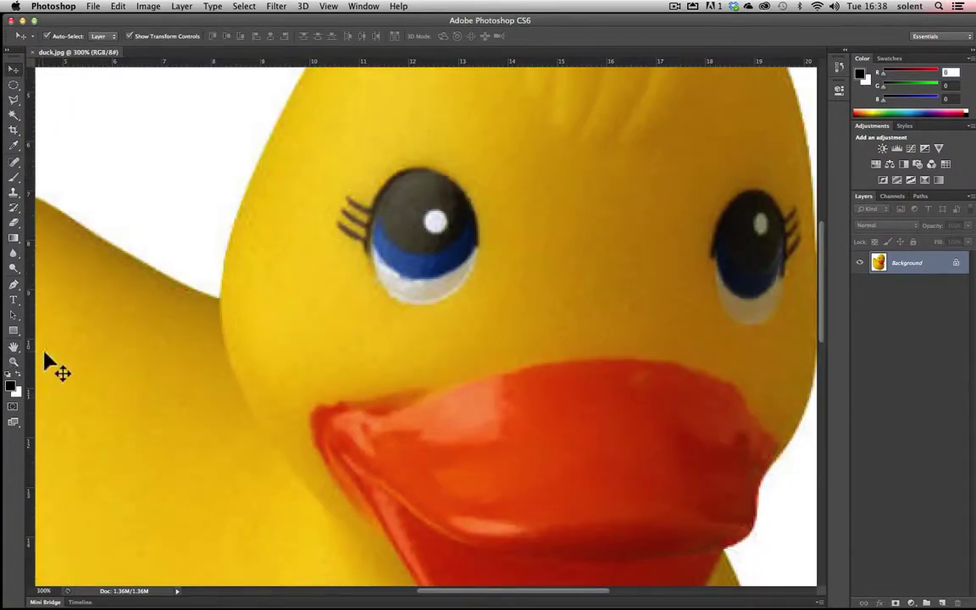
Examine the zoomed-in duck by panning with the Hand tool and using the Navigator at about 286%, closing the Navigator when done.
{"action": "left_click", "coordinate": [13, 347]}
{"action": "left_click_drag", "start_coordinate": [497, 349], "coordinate": [220, 327]}
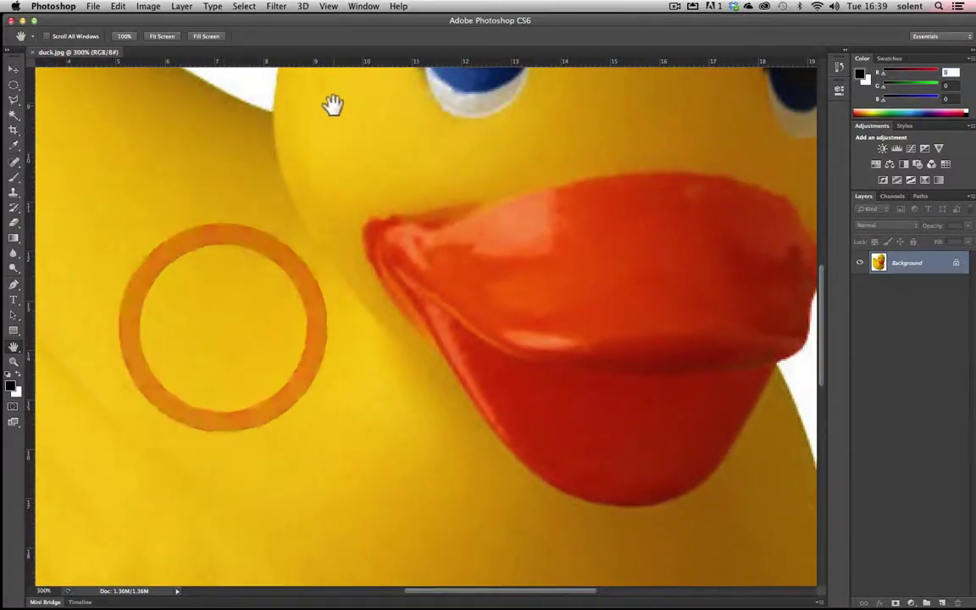
{"action": "left_click", "coordinate": [359, 7]}
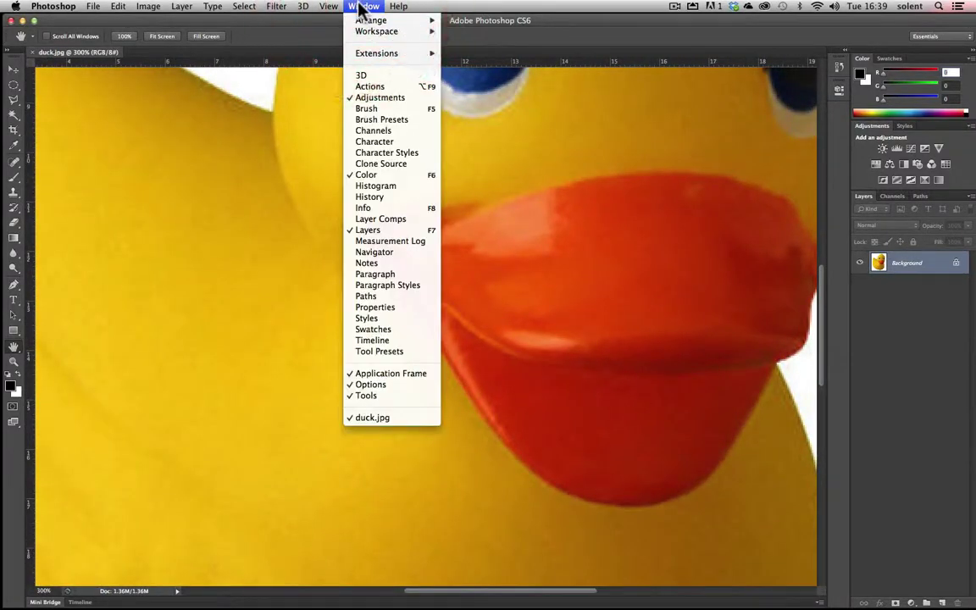
{"action": "left_click", "coordinate": [413, 252]}
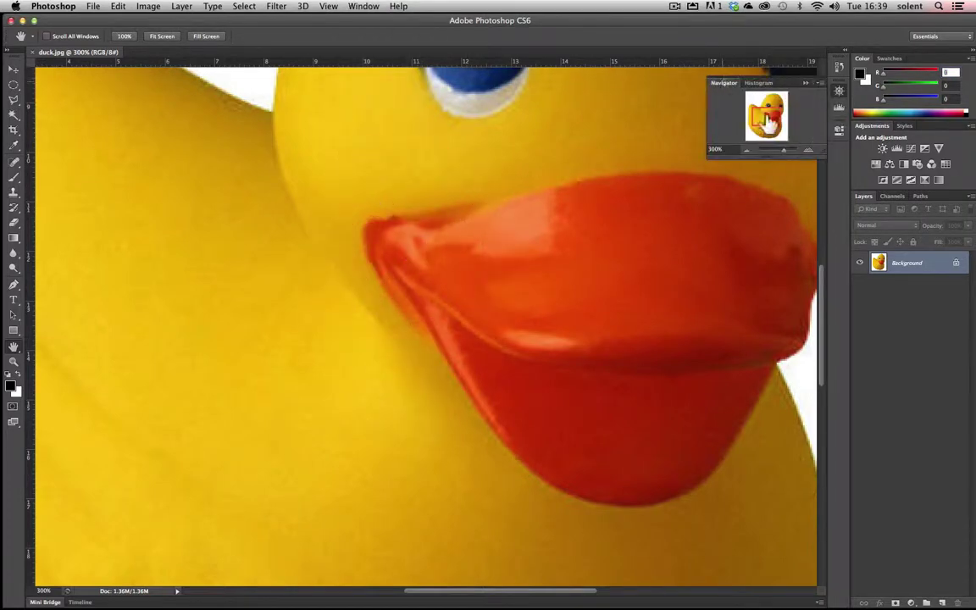
{"action": "left_click_drag", "start_coordinate": [782, 149], "coordinate": [765, 104]}
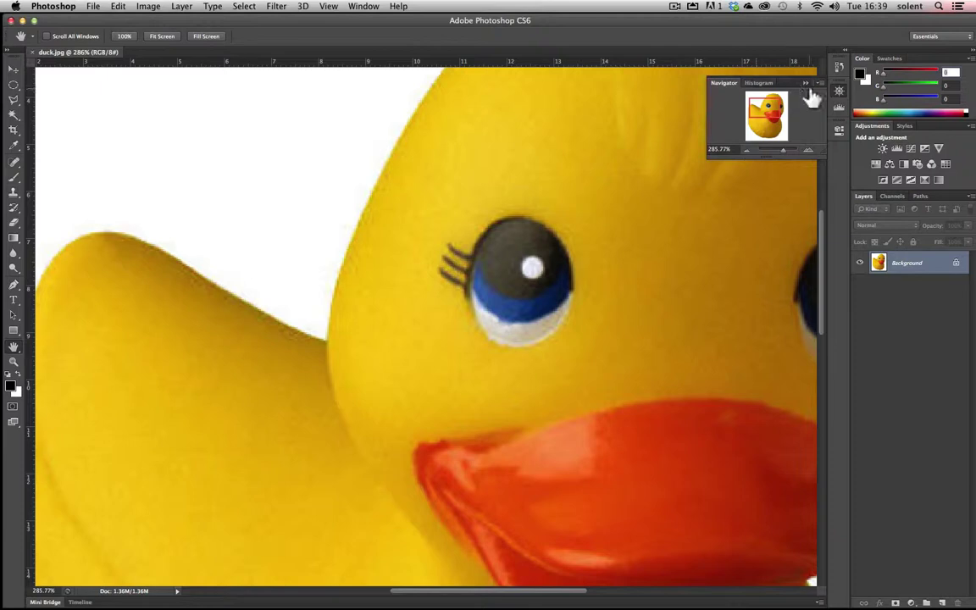
{"action": "left_click", "coordinate": [805, 83]}
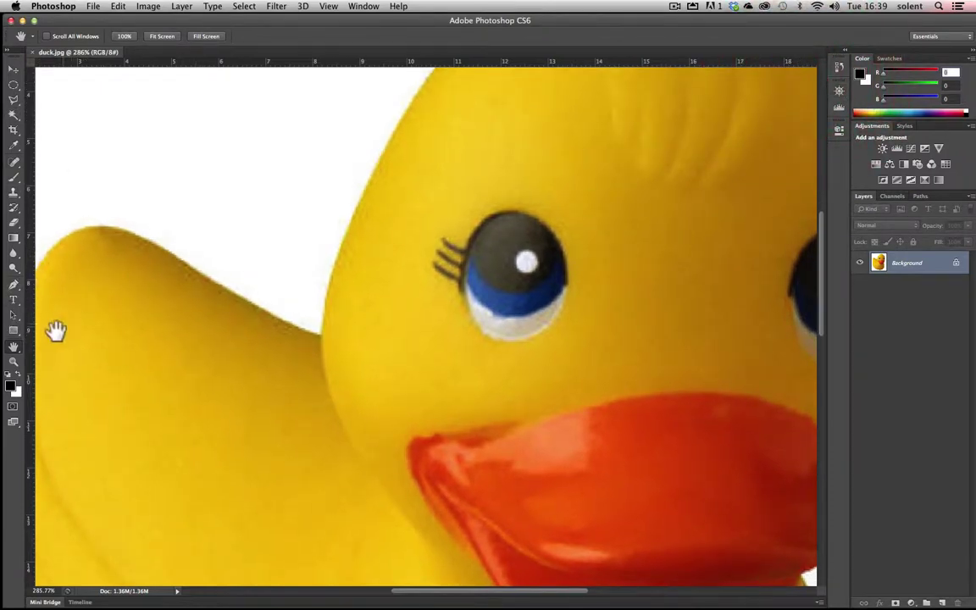
Draw a rectangular marquee selection around the duck's larger eye at 100% zoom.
{"action": "left_click", "coordinate": [12, 361]}
{"action": "left_click", "coordinate": [322, 342], "text": "alt"}
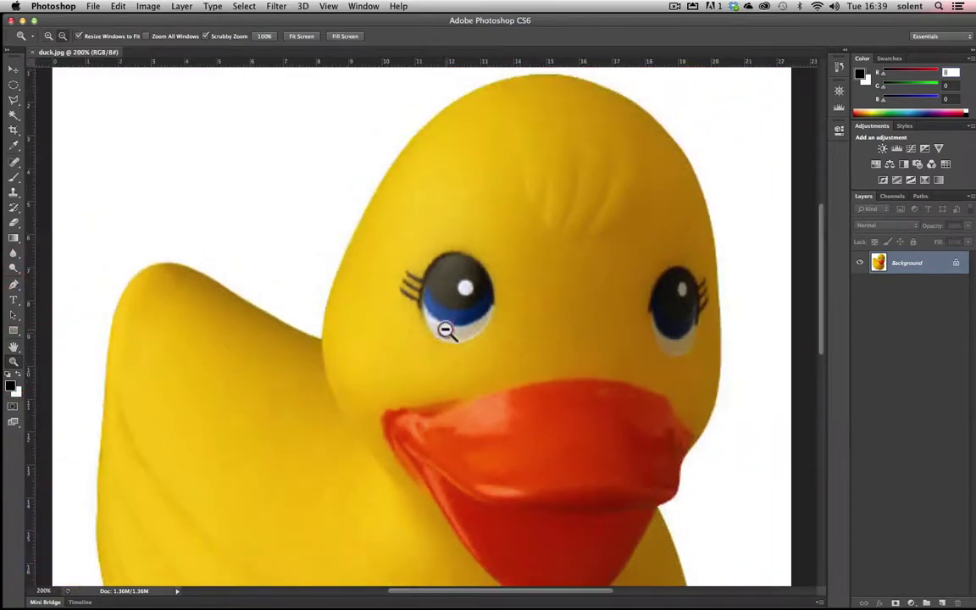
{"action": "left_click", "coordinate": [446, 330], "text": "alt"}
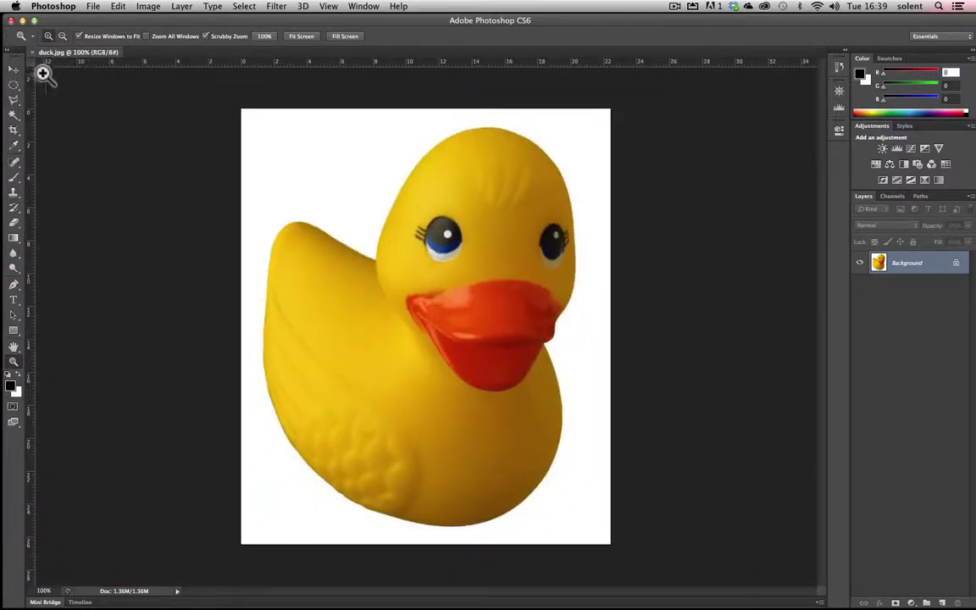
{"action": "left_click", "coordinate": [15, 86]}
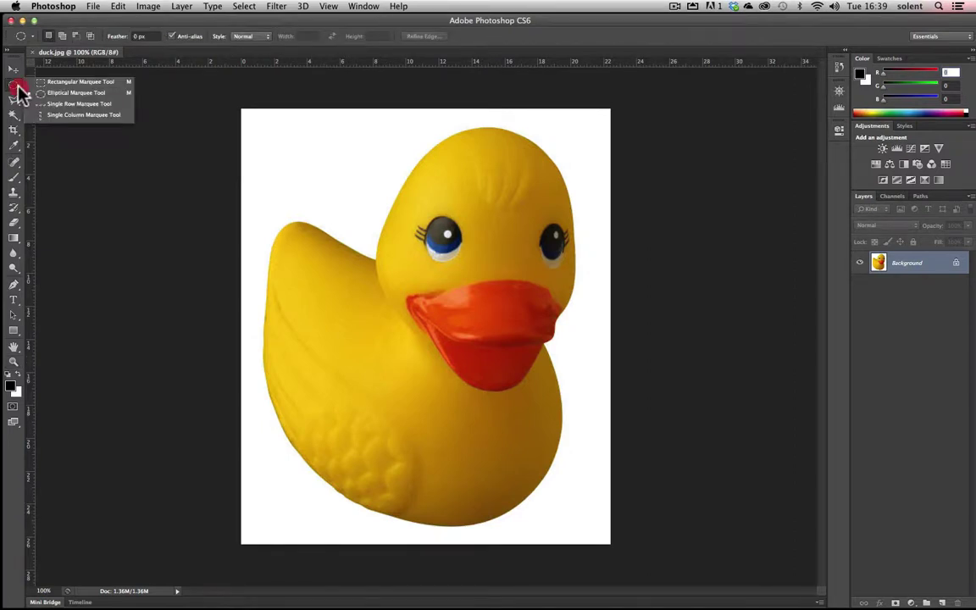
{"action": "left_click", "coordinate": [61, 82]}
{"action": "left_click_drag", "start_coordinate": [406, 202], "coordinate": [485, 274]}
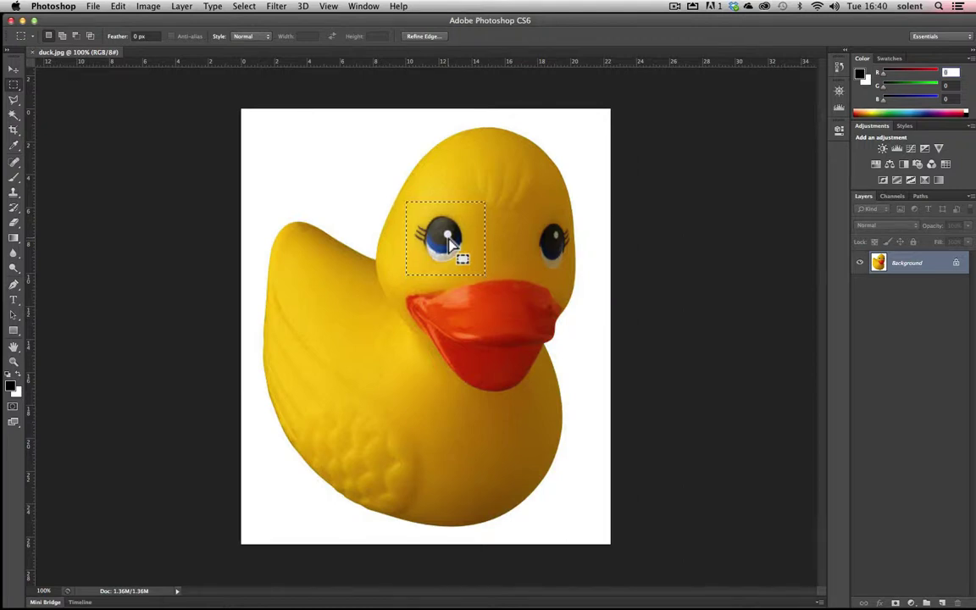
Move the selected eye area with the Move tool and deselect it.
{"action": "left_click", "coordinate": [12, 70]}
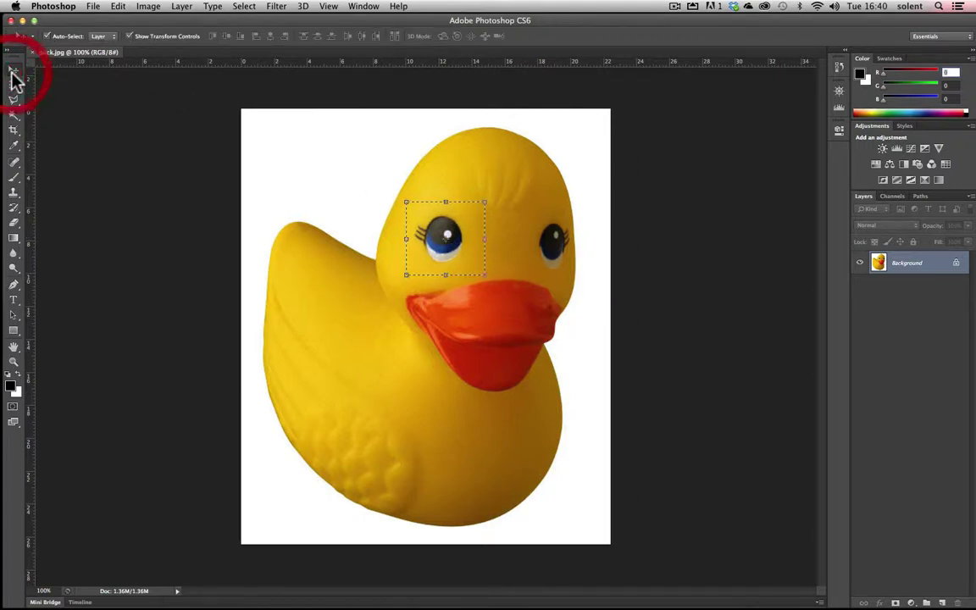
{"action": "left_click_drag", "start_coordinate": [461, 226], "coordinate": [441, 222]}
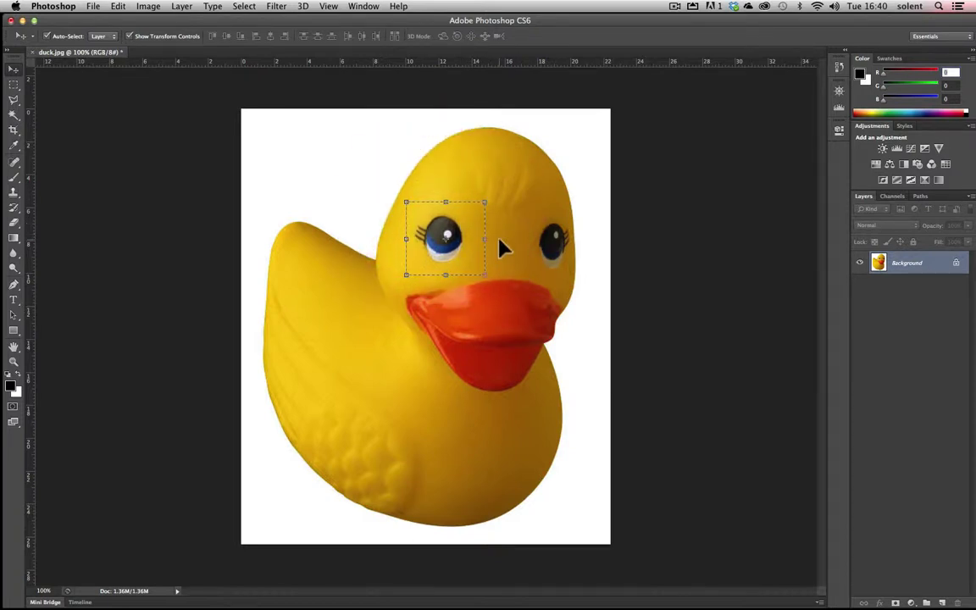
{"action": "left_click", "coordinate": [243, 7]}
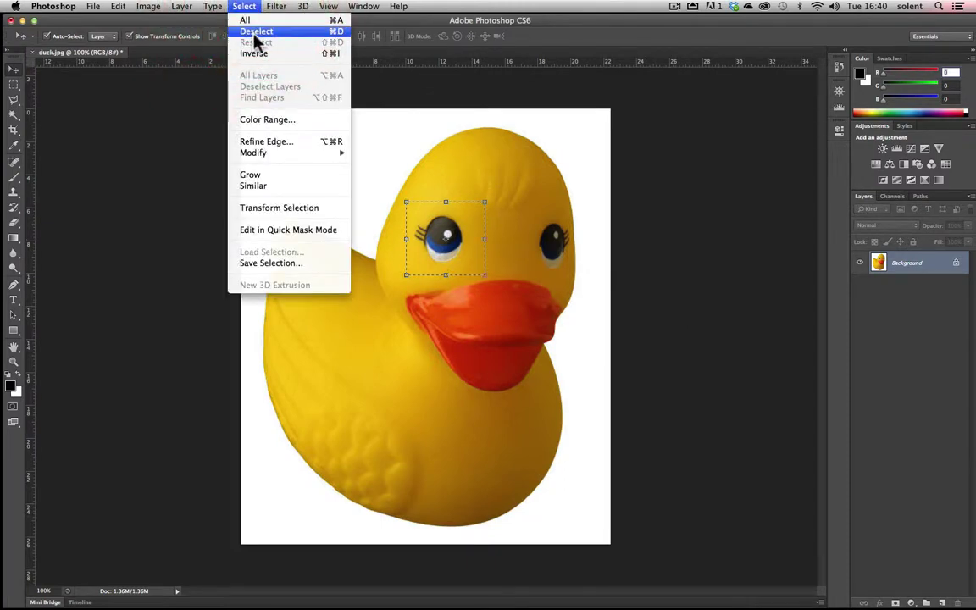
{"action": "left_click", "coordinate": [248, 6]}
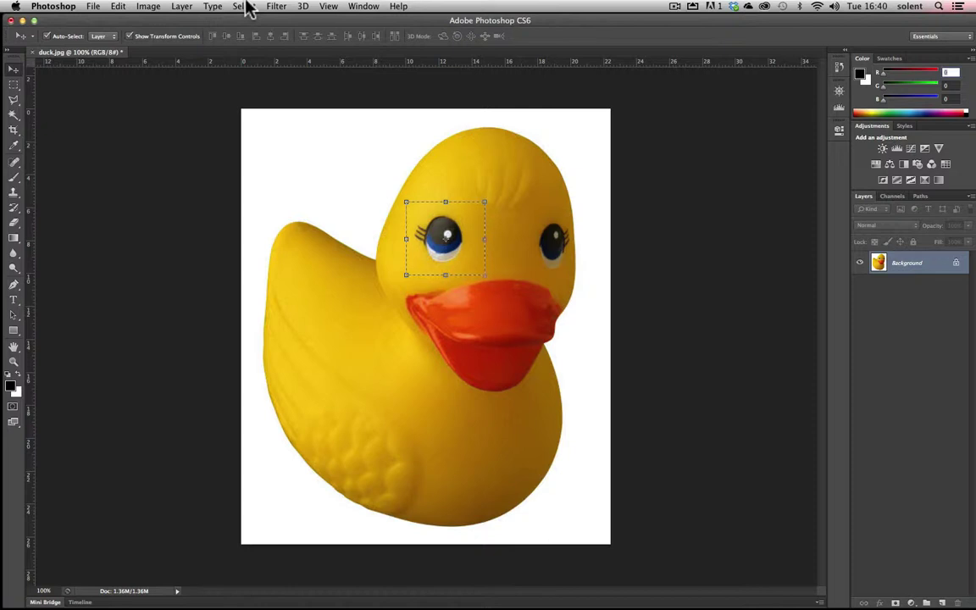
{"action": "key", "text": "super+d"}
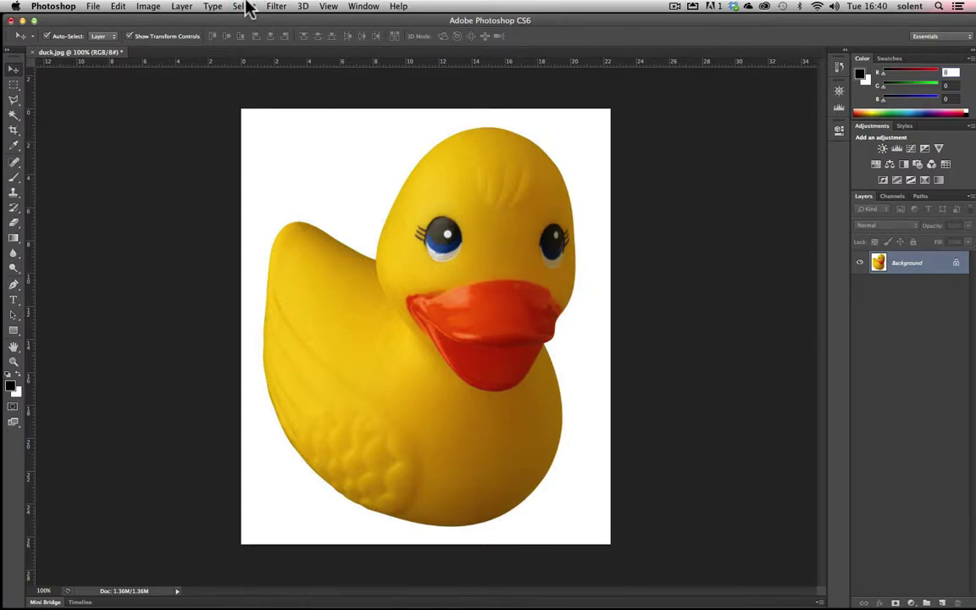
Show the History panel, make it taller and dock it in the group with Layers, Channels and Paths.
{"action": "left_click", "coordinate": [358, 6]}
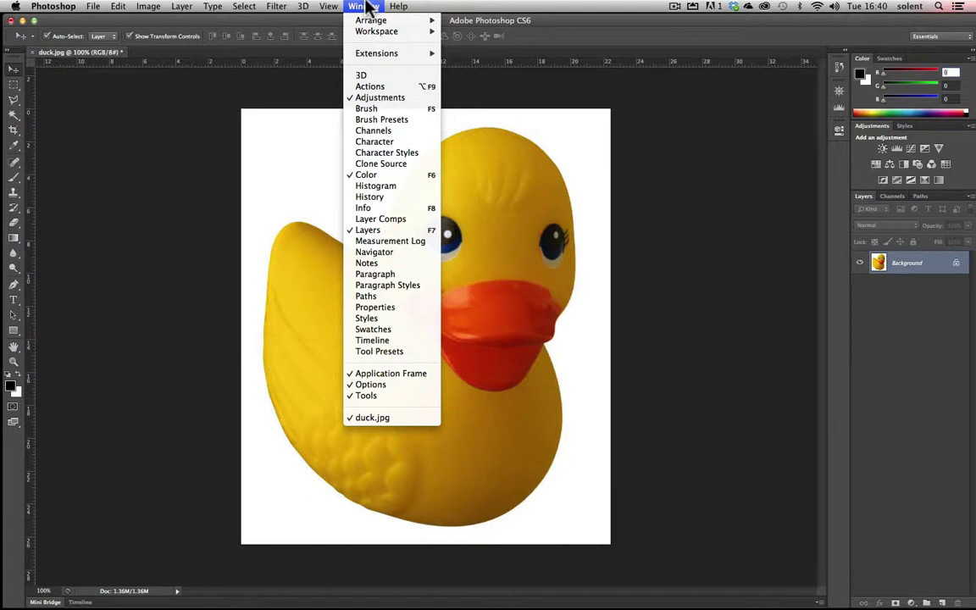
{"action": "left_click", "coordinate": [391, 206]}
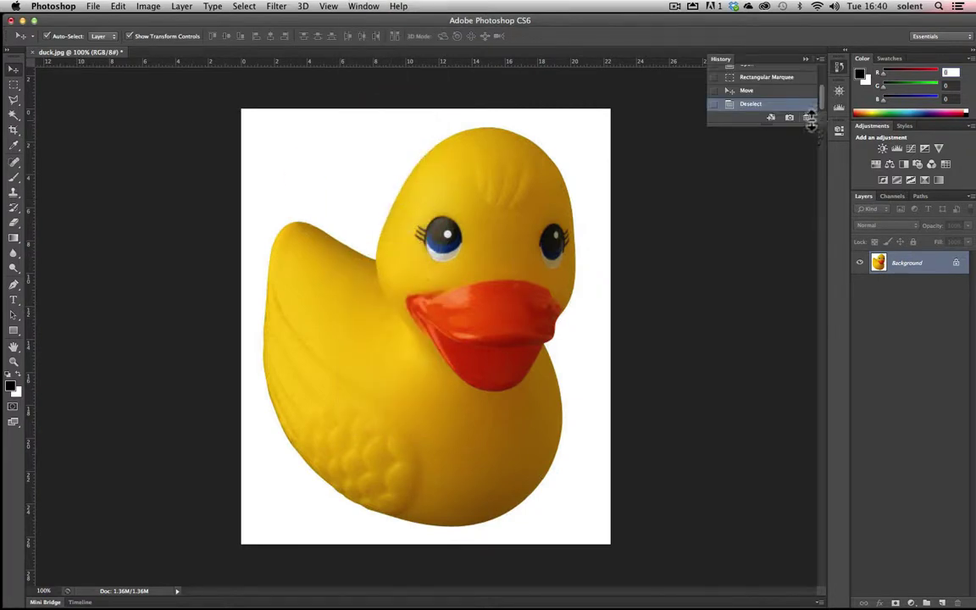
{"action": "left_click_drag", "start_coordinate": [810, 126], "coordinate": [796, 345]}
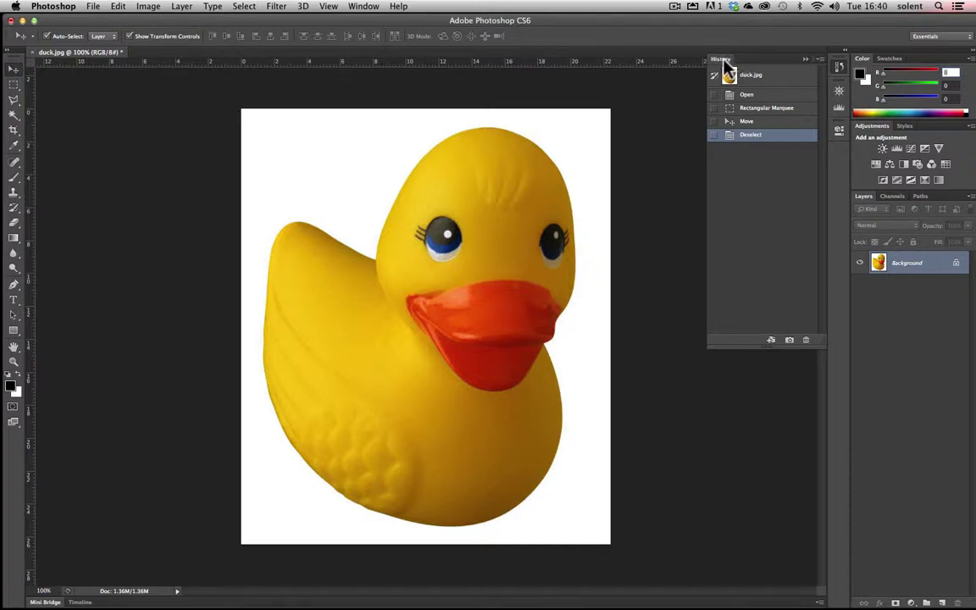
{"action": "left_click_drag", "start_coordinate": [725, 61], "coordinate": [885, 209]}
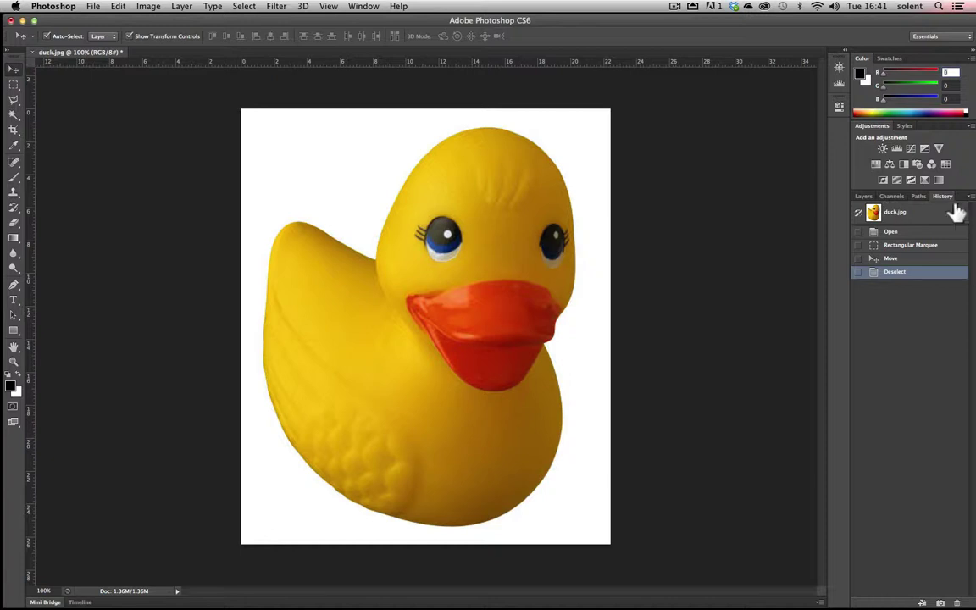
Revert the duck image to its Open state in the history.
{"action": "left_click", "coordinate": [889, 196]}
{"action": "mouse_move", "coordinate": [938, 197]}
{"action": "left_mouse_down"}
{"action": "mouse_move", "coordinate": [686, 201]}
{"action": "mouse_move", "coordinate": [859, 214]}
{"action": "mouse_move", "coordinate": [942, 204]}
{"action": "left_mouse_up"}
{"action": "left_click", "coordinate": [903, 234]}
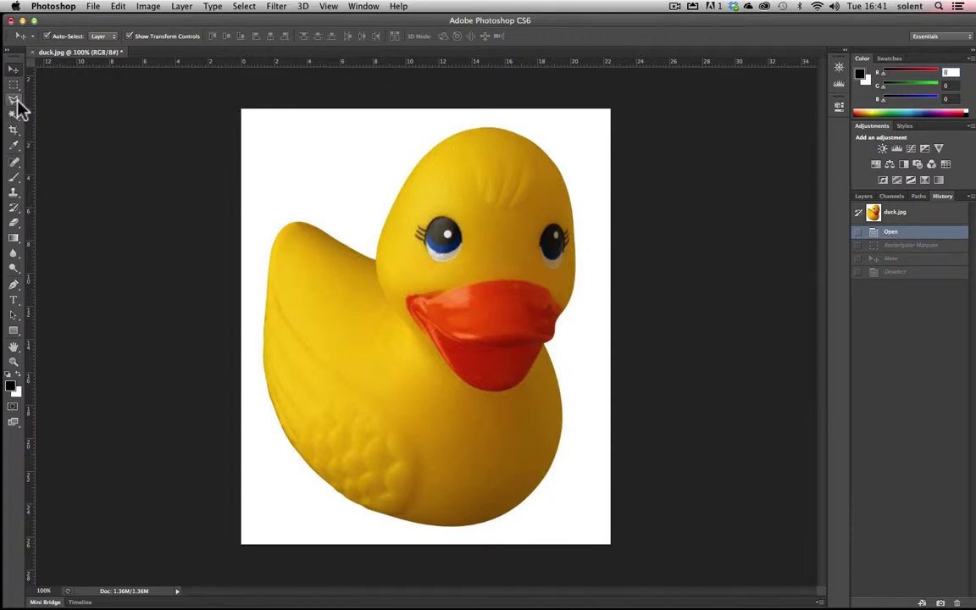
Draw a freehand Lasso selection loosely around the duck's larger eye.
{"action": "mouse_move", "coordinate": [19, 108]}
{"action": "left_mouse_down"}
{"action": "mouse_move", "coordinate": [17, 96]}
{"action": "mouse_move", "coordinate": [52, 100]}
{"action": "left_mouse_up"}
{"action": "left_click_drag", "start_coordinate": [437, 194], "coordinate": [475, 204]}
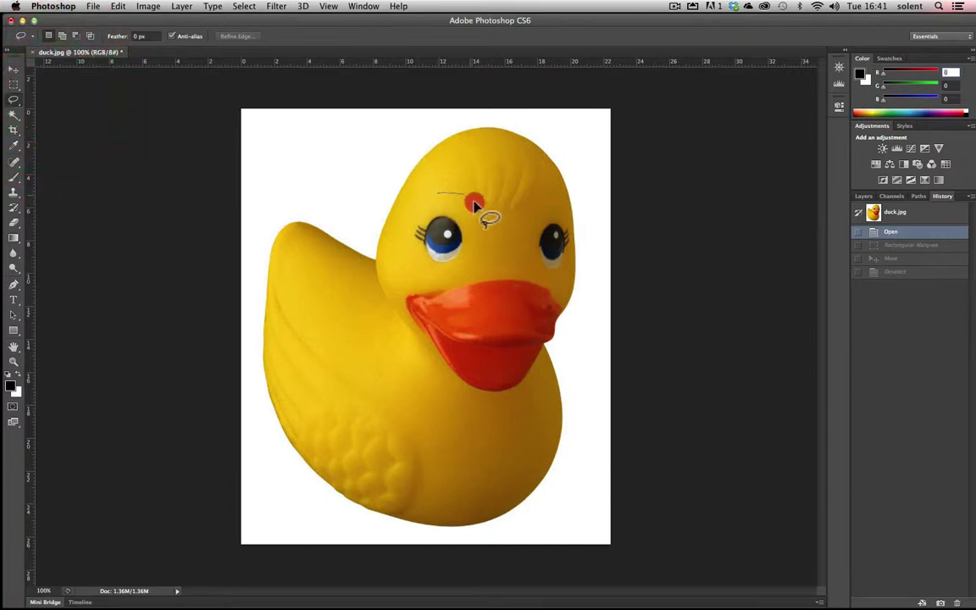
{"action": "mouse_move", "coordinate": [481, 283]}
{"action": "left_mouse_down"}
{"action": "mouse_move", "coordinate": [438, 285]}
{"action": "mouse_move", "coordinate": [386, 276]}
{"action": "mouse_move", "coordinate": [398, 222]}
{"action": "mouse_move", "coordinate": [438, 198]}
{"action": "left_mouse_up"}
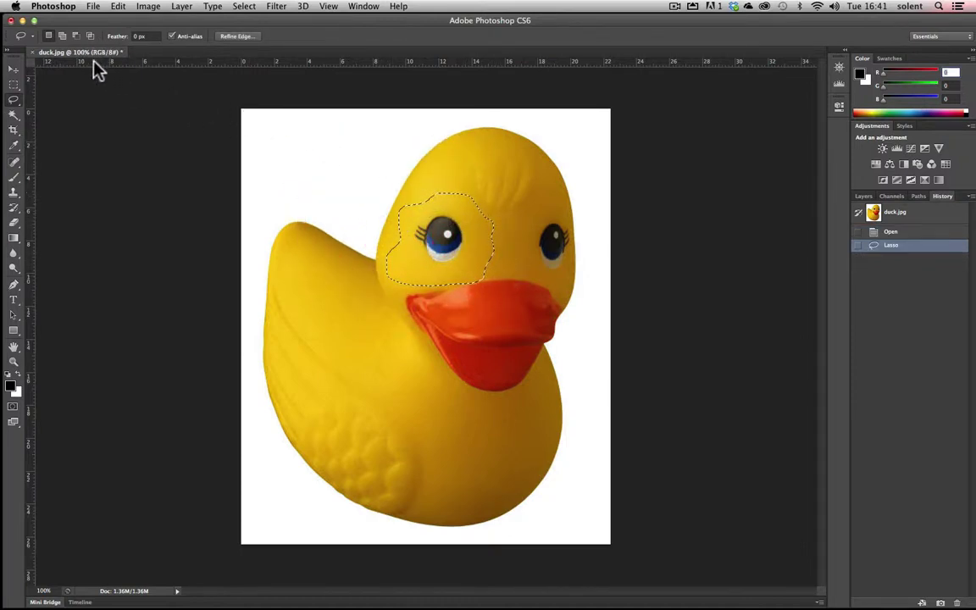
Shift the lasso outline slightly over the eye and move the selected eye area a little up and to the right.
{"action": "mouse_move", "coordinate": [464, 252]}
{"action": "left_mouse_down"}
{"action": "mouse_move", "coordinate": [472, 228]}
{"action": "mouse_move", "coordinate": [466, 241]}
{"action": "mouse_move", "coordinate": [481, 241]}
{"action": "mouse_move", "coordinate": [464, 243]}
{"action": "mouse_move", "coordinate": [484, 240]}
{"action": "mouse_move", "coordinate": [476, 265]}
{"action": "mouse_move", "coordinate": [455, 251]}
{"action": "left_mouse_up"}
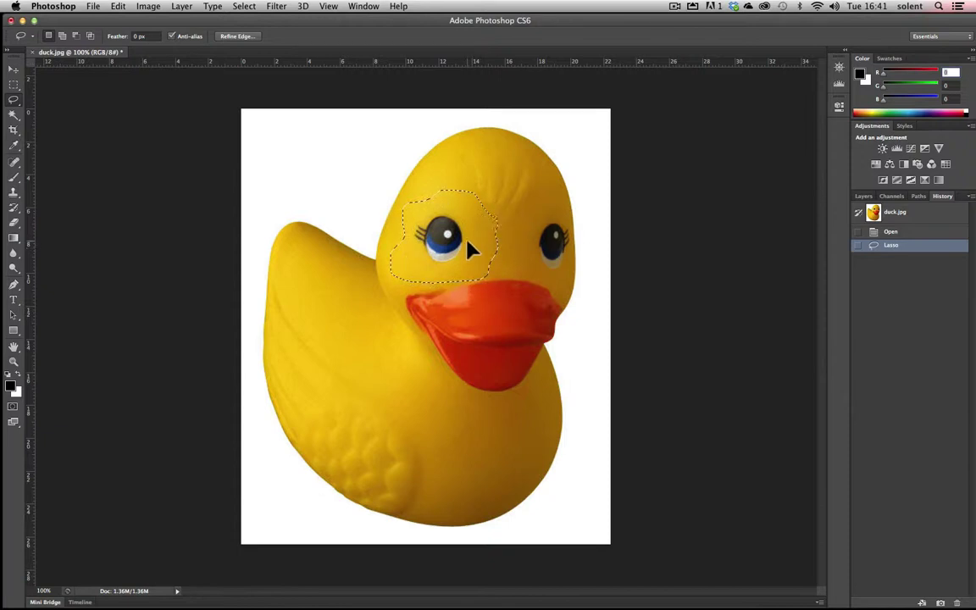
{"action": "left_click", "coordinate": [14, 69]}
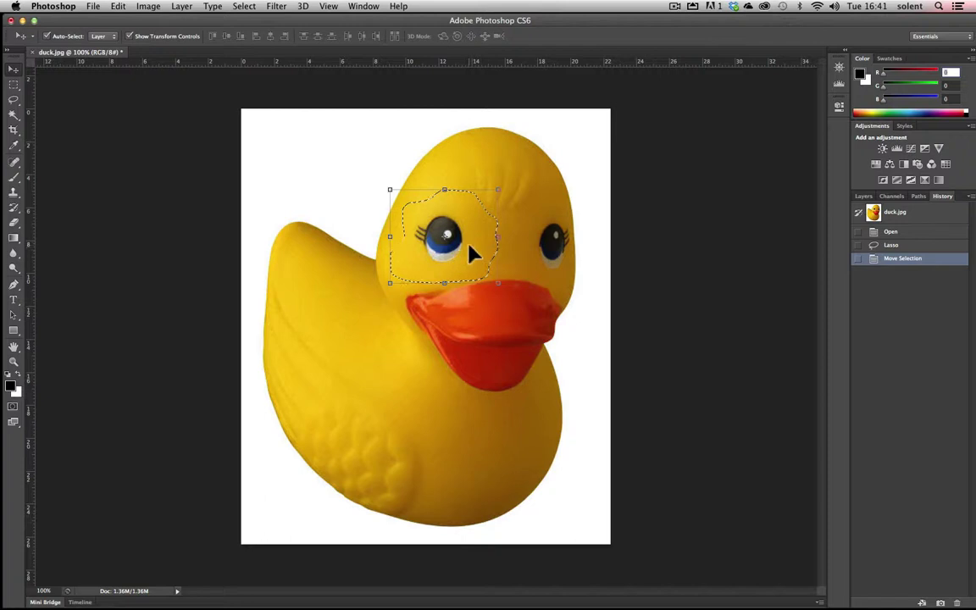
{"action": "mouse_move", "coordinate": [468, 244]}
{"action": "left_mouse_down"}
{"action": "mouse_move", "coordinate": [481, 231]}
{"action": "mouse_move", "coordinate": [477, 242]}
{"action": "left_mouse_up"}
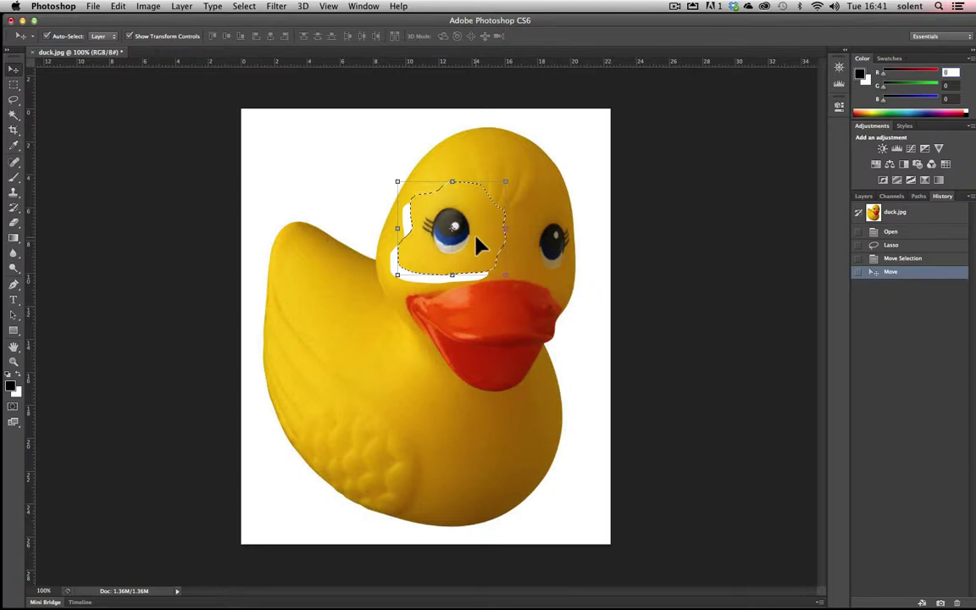
Deselect the moved eye area and revert the duck image to its Open state in the history.
{"action": "key", "text": "super+d"}
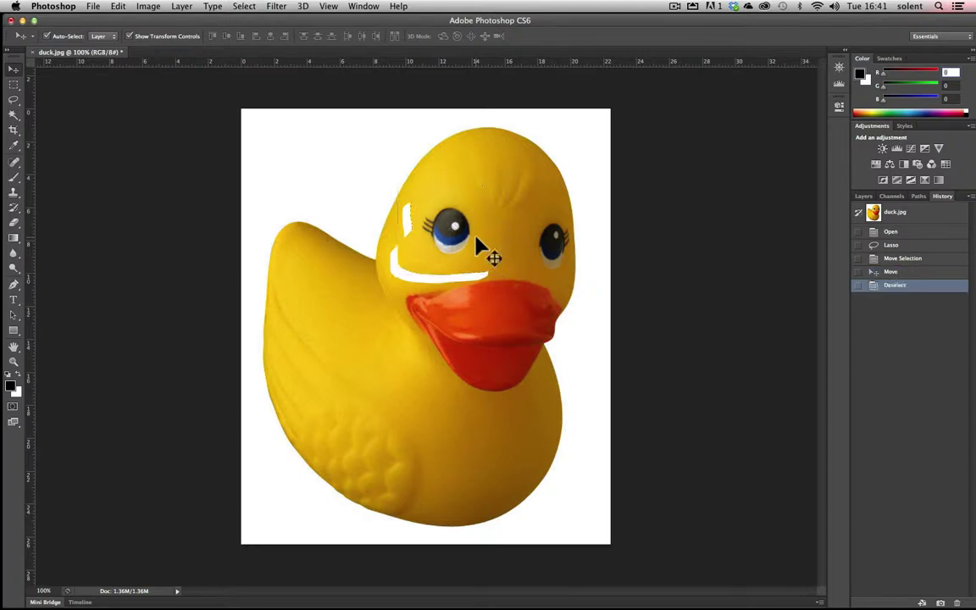
{"action": "left_click", "coordinate": [889, 235]}
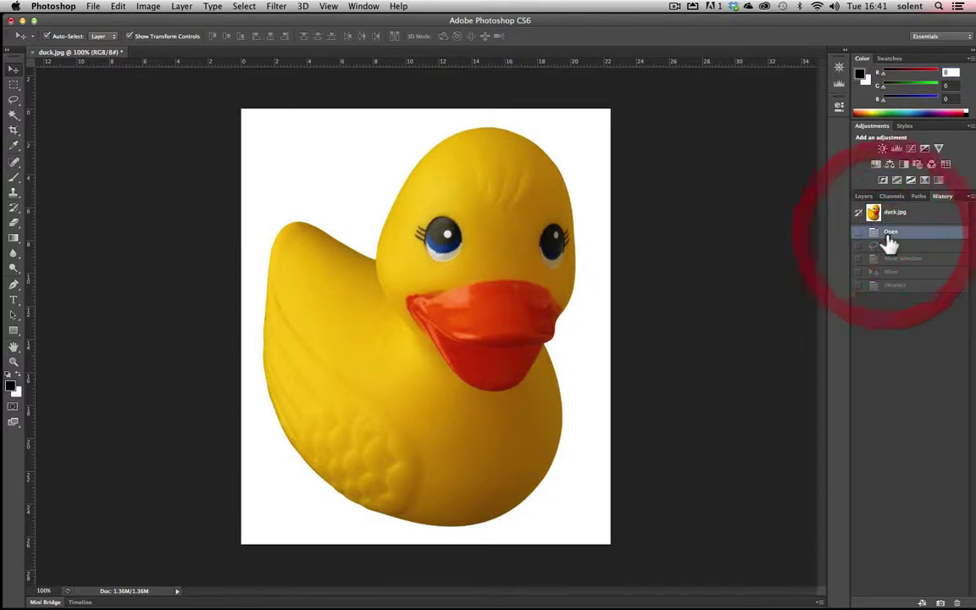
Select the whole duck with a Quick Selection stroke from its forehead down through the body, and deselect it.
{"action": "left_click", "coordinate": [14, 114]}
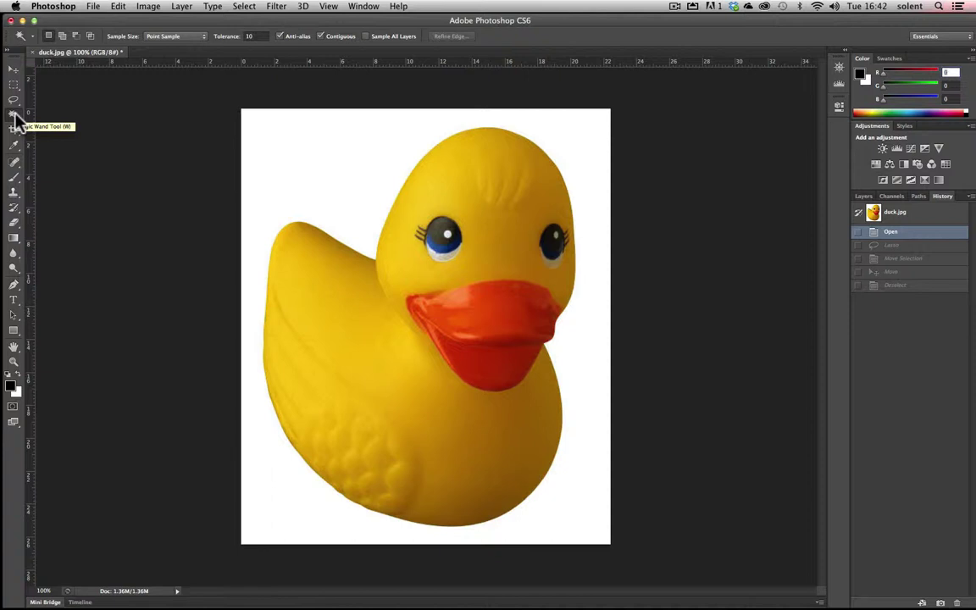
{"action": "left_click", "coordinate": [14, 115]}
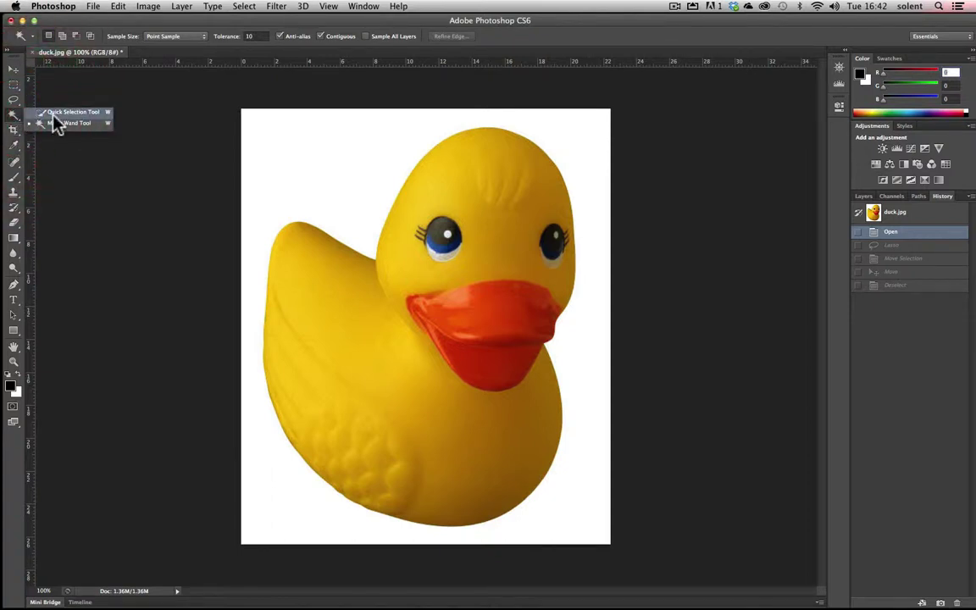
{"action": "left_click", "coordinate": [54, 119]}
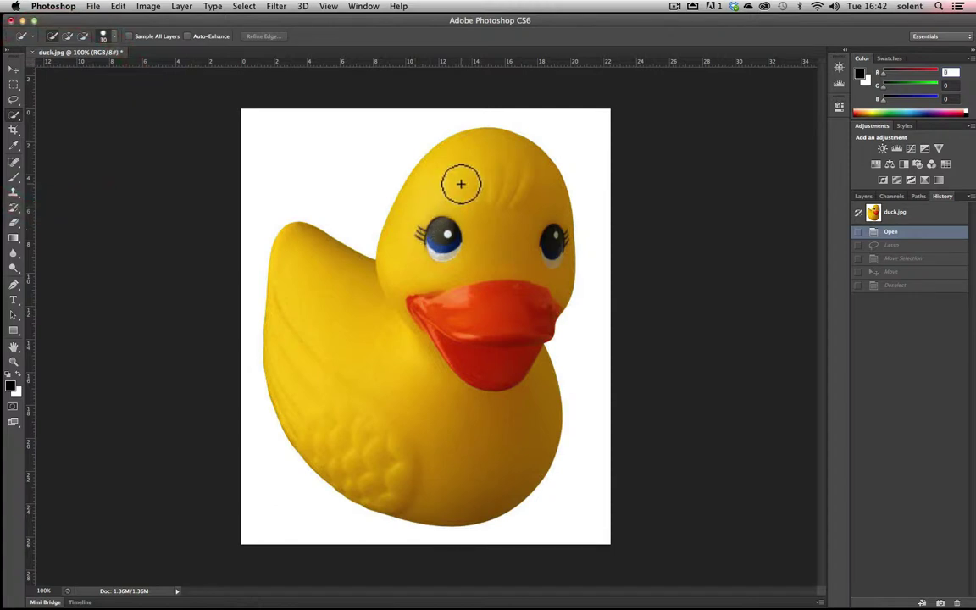
{"action": "mouse_move", "coordinate": [462, 176]}
{"action": "left_mouse_down"}
{"action": "mouse_move", "coordinate": [442, 171]}
{"action": "mouse_move", "coordinate": [427, 185]}
{"action": "mouse_move", "coordinate": [419, 217]}
{"action": "mouse_move", "coordinate": [447, 273]}
{"action": "mouse_move", "coordinate": [497, 304]}
{"action": "mouse_move", "coordinate": [526, 434]}
{"action": "mouse_move", "coordinate": [501, 457]}
{"action": "mouse_move", "coordinate": [481, 455]}
{"action": "mouse_move", "coordinate": [372, 383]}
{"action": "left_mouse_up"}
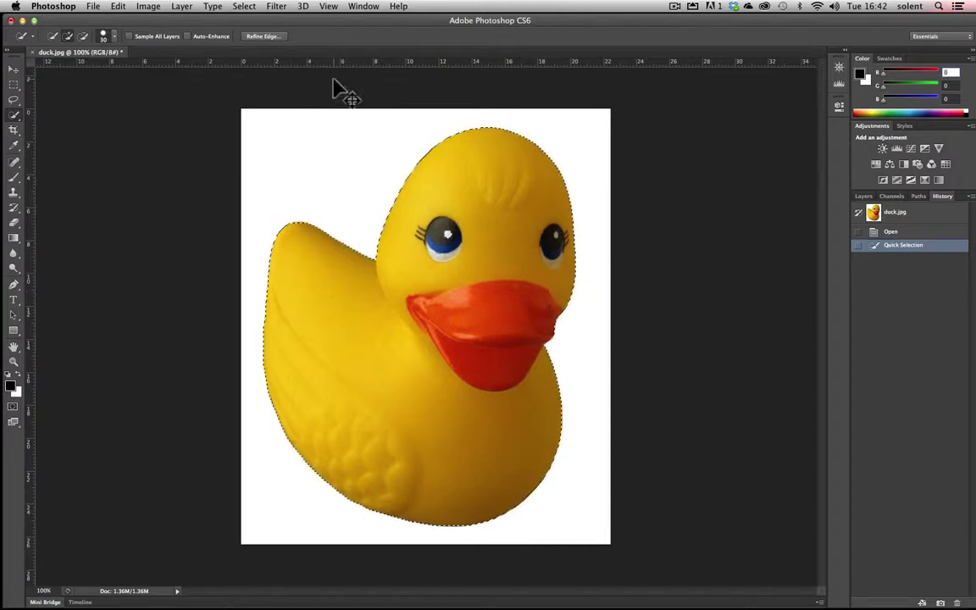
{"action": "key", "text": "super+d"}
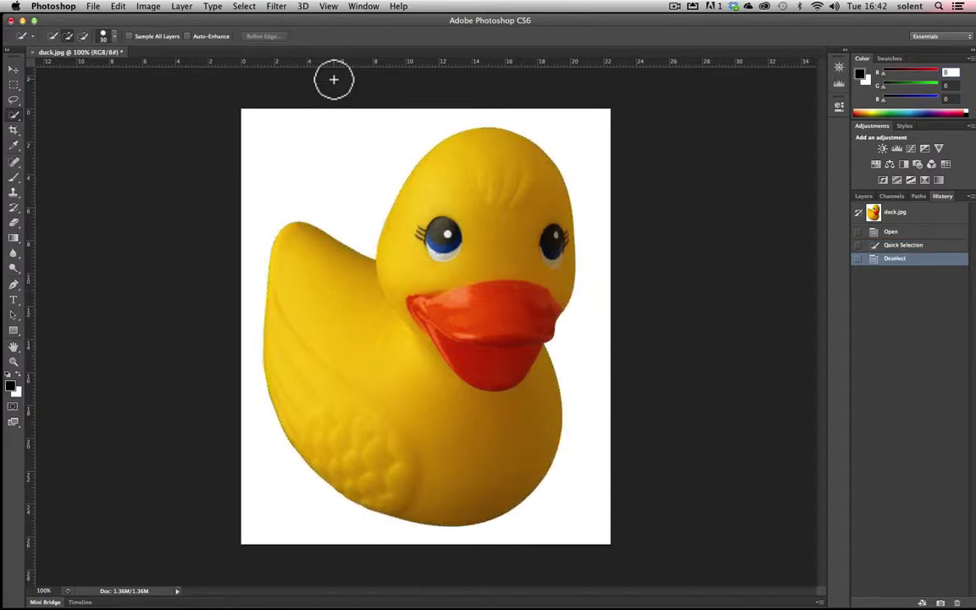
Try the Magic Wand at tolerance 10 on various yellow areas of the duck's body, wing and head.
{"action": "left_click", "coordinate": [13, 118]}
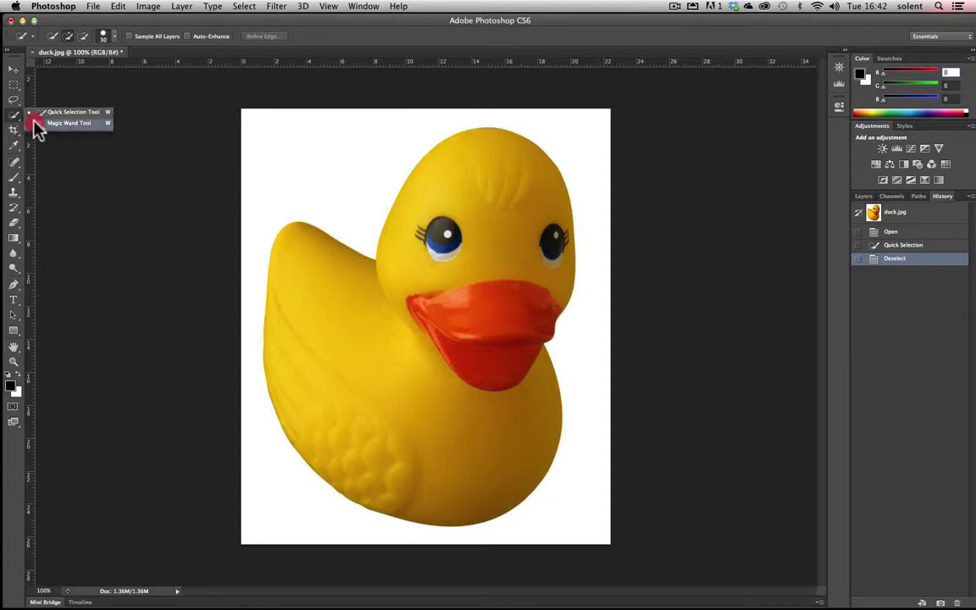
{"action": "left_click", "coordinate": [35, 124]}
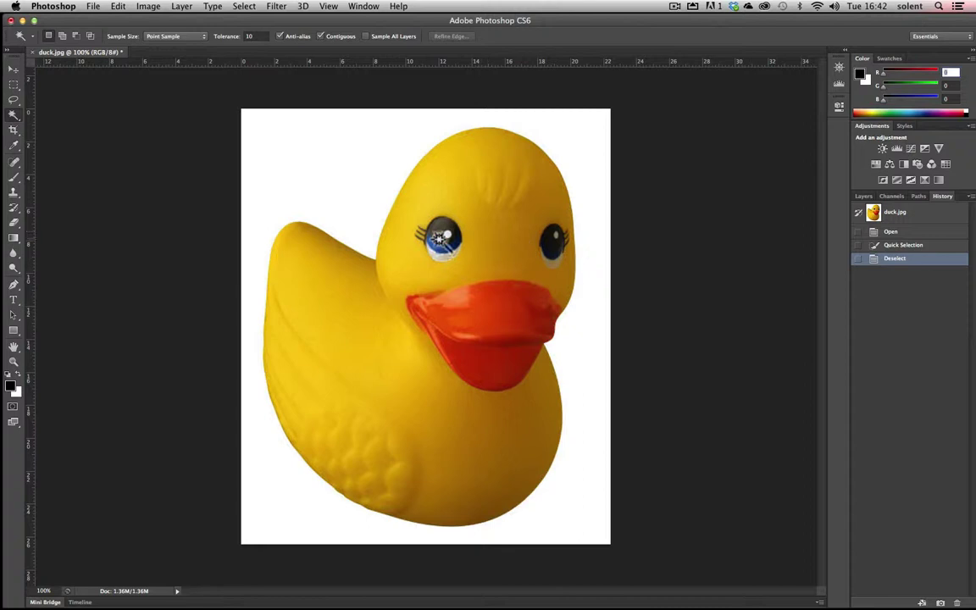
{"action": "left_click", "coordinate": [406, 401]}
{"action": "left_click", "coordinate": [342, 353], "text": "shift"}
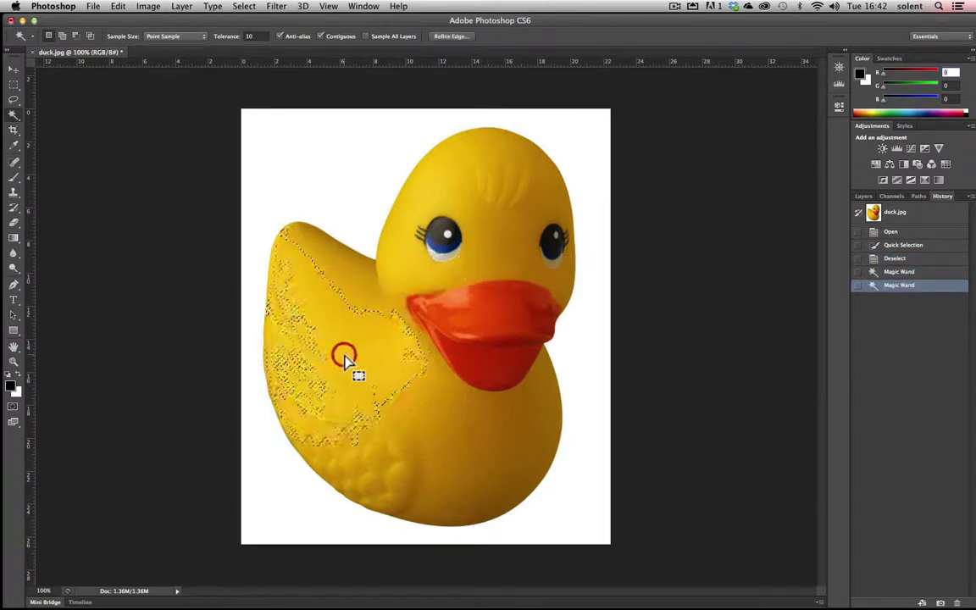
{"action": "left_click", "coordinate": [483, 407]}
{"action": "left_click", "coordinate": [334, 364]}
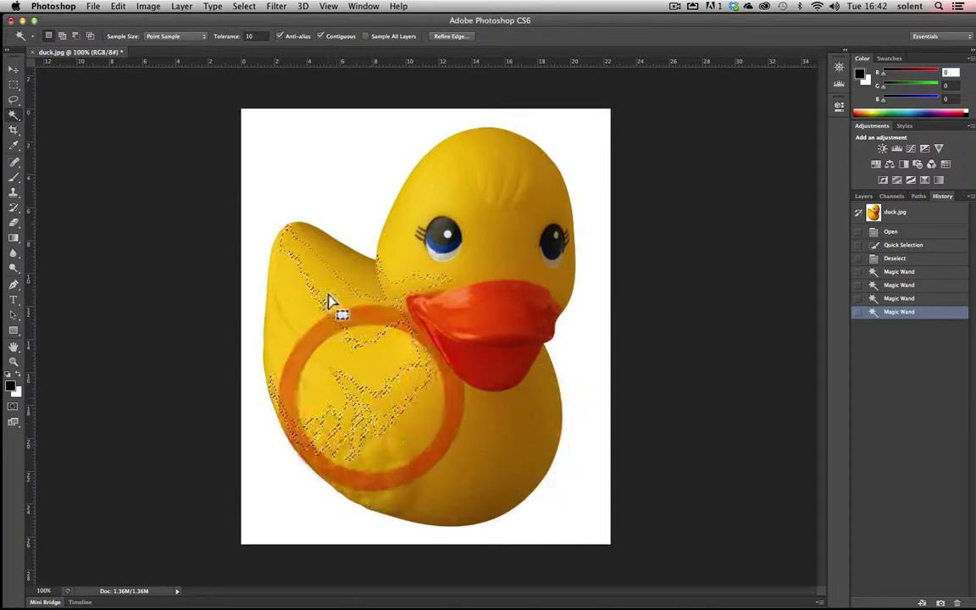
{"action": "left_click", "coordinate": [481, 224]}
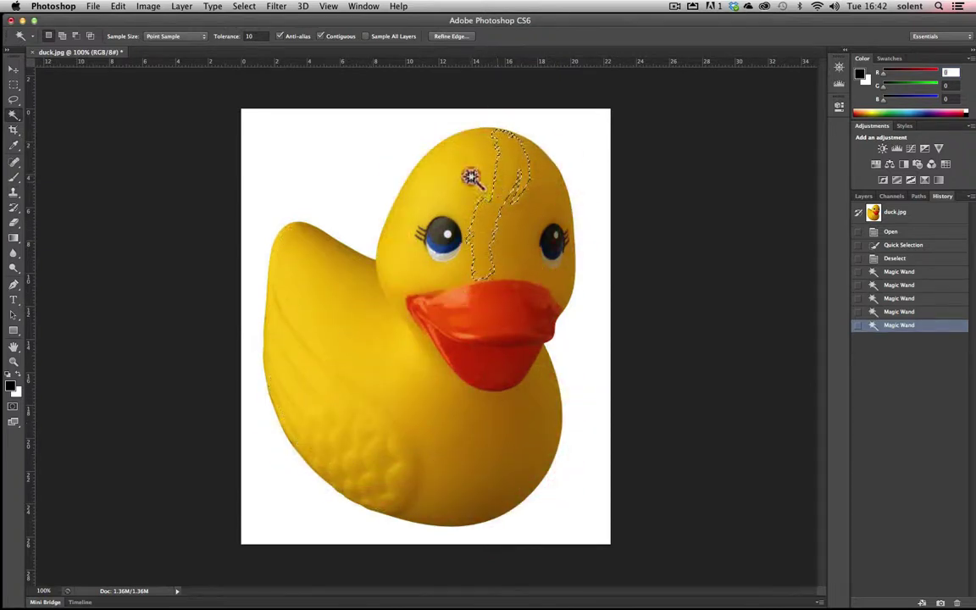
{"action": "left_click", "coordinate": [432, 166]}
{"action": "left_click", "coordinate": [417, 226]}
{"action": "left_click", "coordinate": [390, 305]}
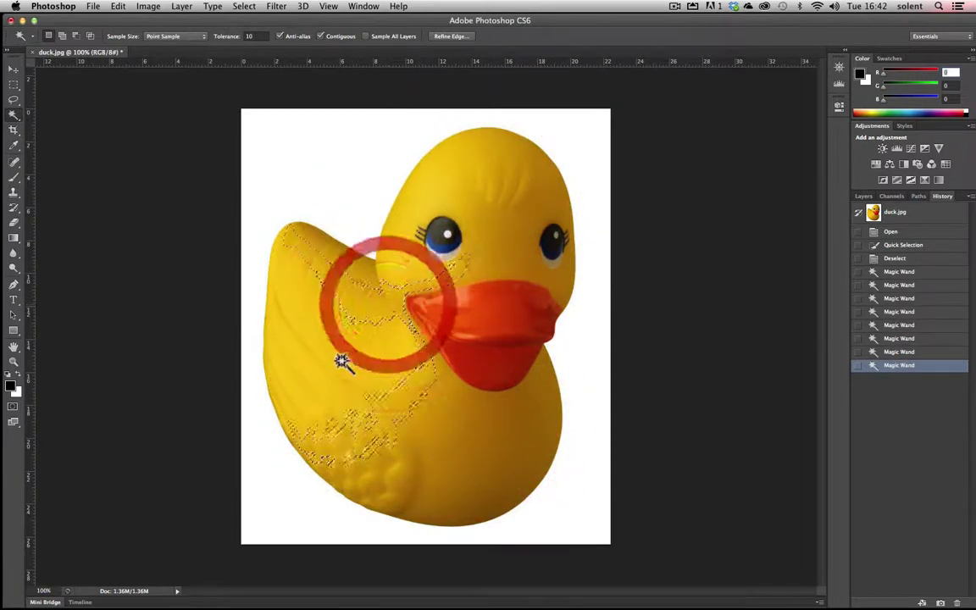
{"action": "left_click", "coordinate": [437, 386]}
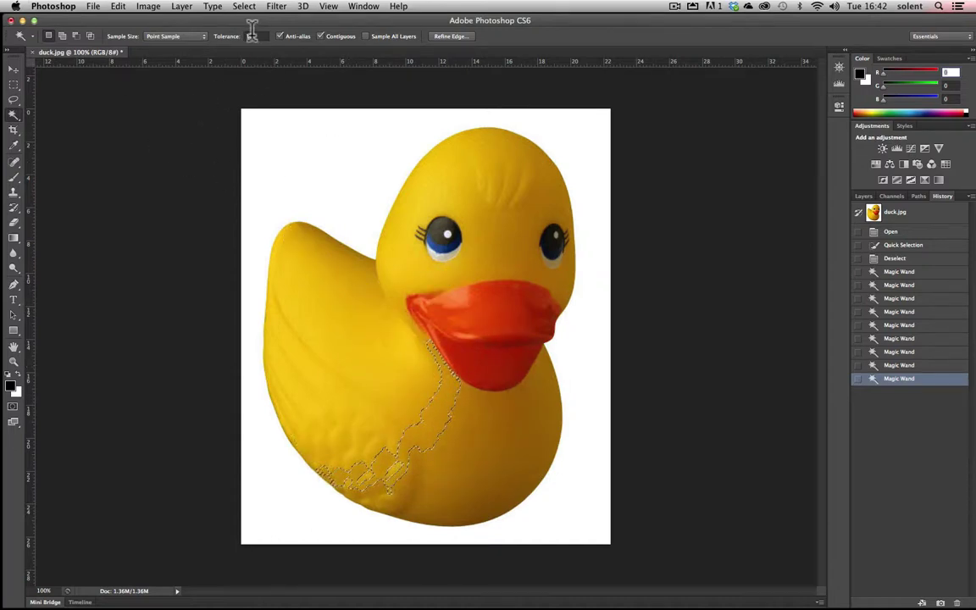
Set the Magic Wand tolerance to 50 and select the duck's yellow area from several points on the body.
{"action": "left_click", "coordinate": [227, 36]}
{"action": "type", "text": "50"}
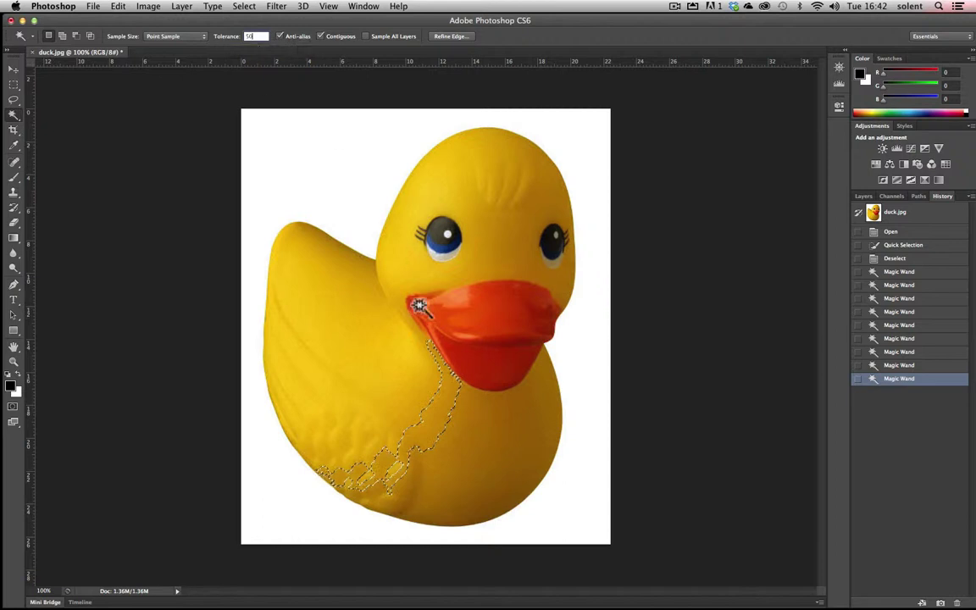
{"action": "left_click", "coordinate": [362, 320]}
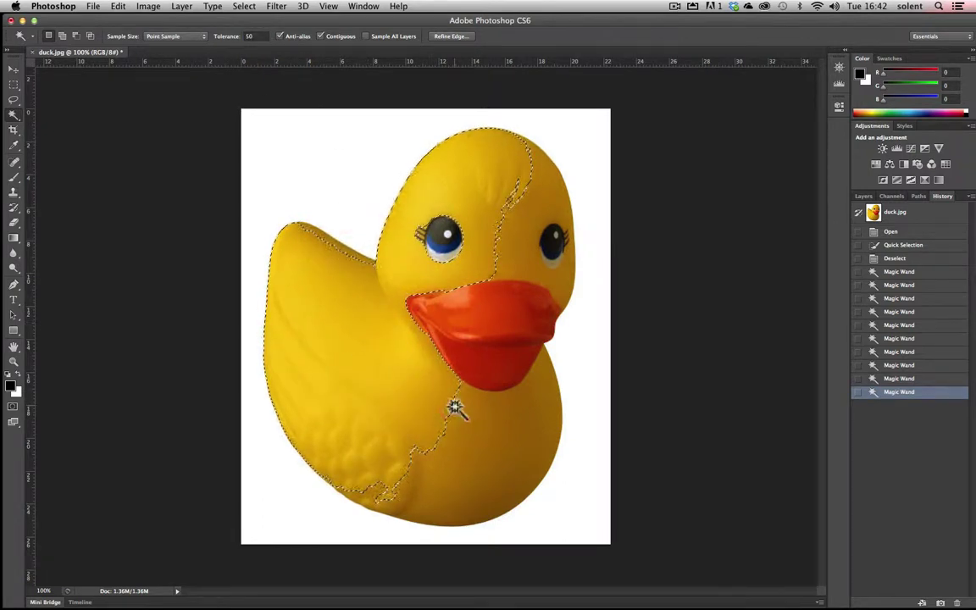
{"action": "left_click", "coordinate": [452, 410]}
{"action": "left_click", "coordinate": [356, 345]}
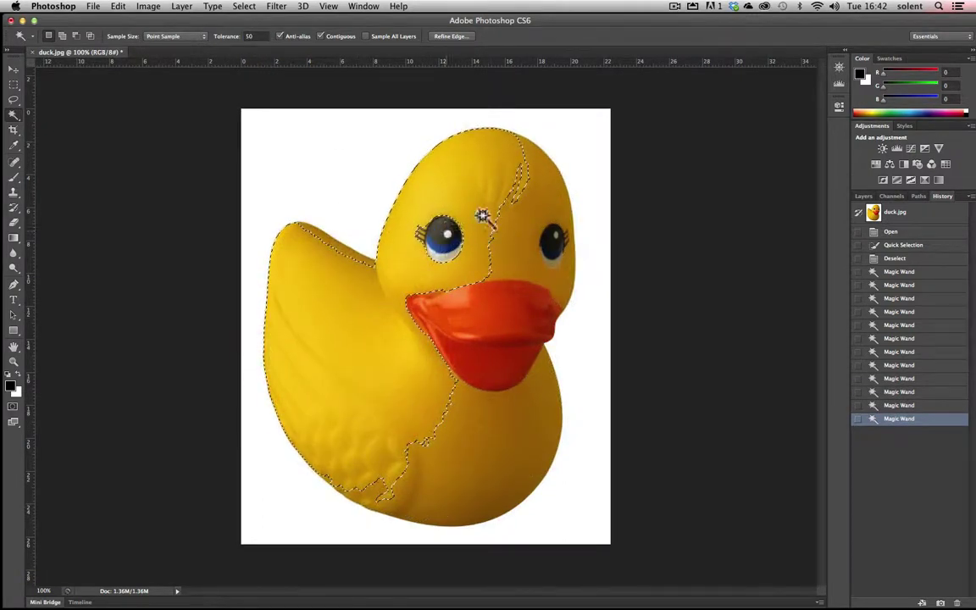
Clear the Magic Wand selection and return the image to its Open state in the history.
{"action": "left_click", "coordinate": [488, 254]}
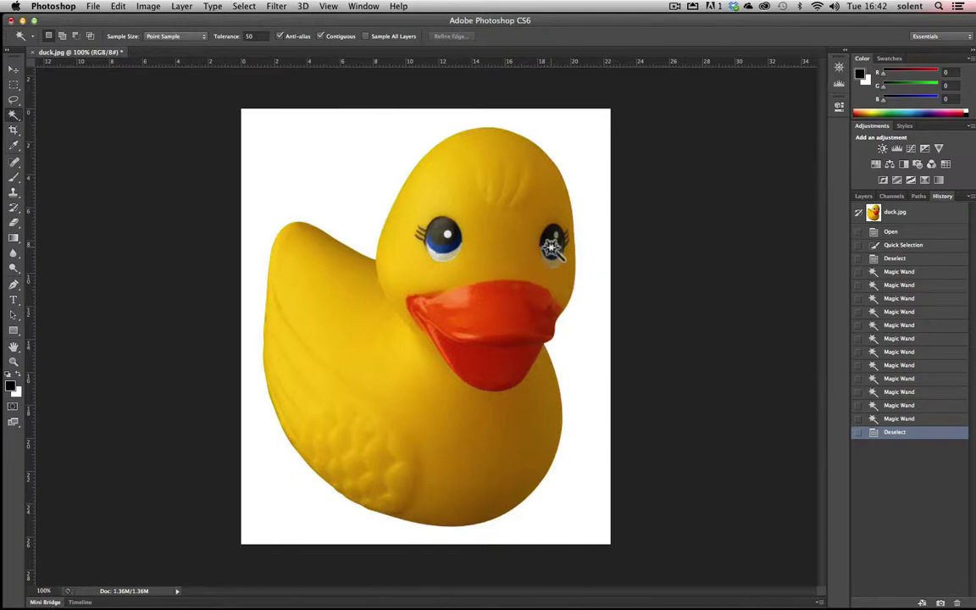
{"action": "left_click", "coordinate": [889, 232]}
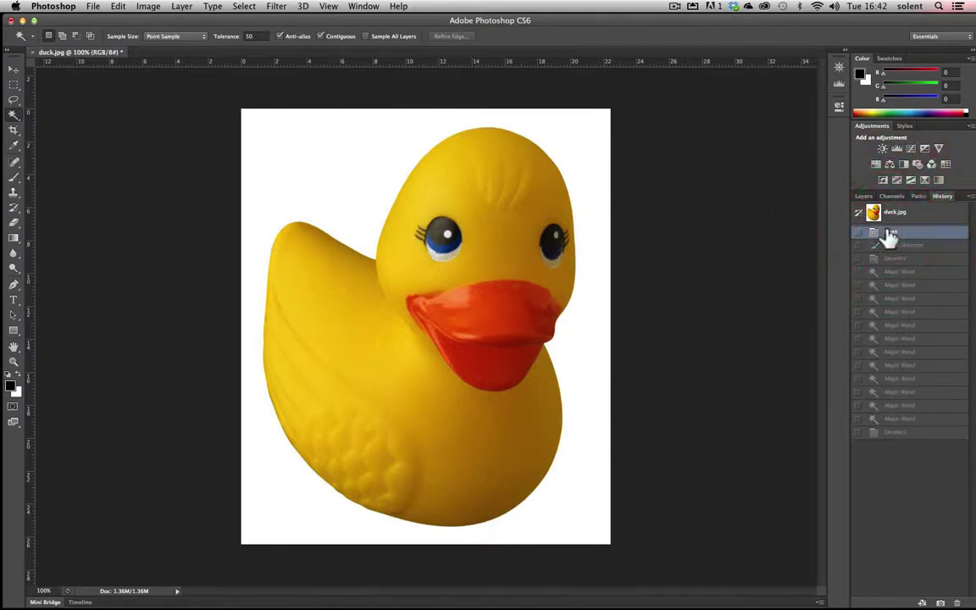
With the Crop Tool, shrink the crop frame and reposition the duck so its head and beak fill the frame.
{"action": "left_click", "coordinate": [18, 130]}
{"action": "left_click", "coordinate": [18, 129]}
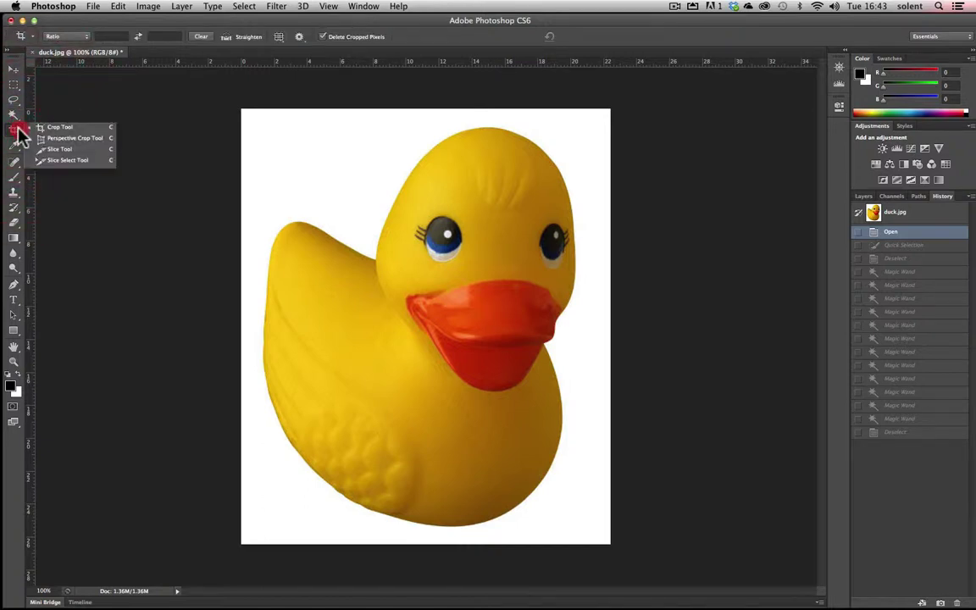
{"action": "left_click", "coordinate": [66, 127]}
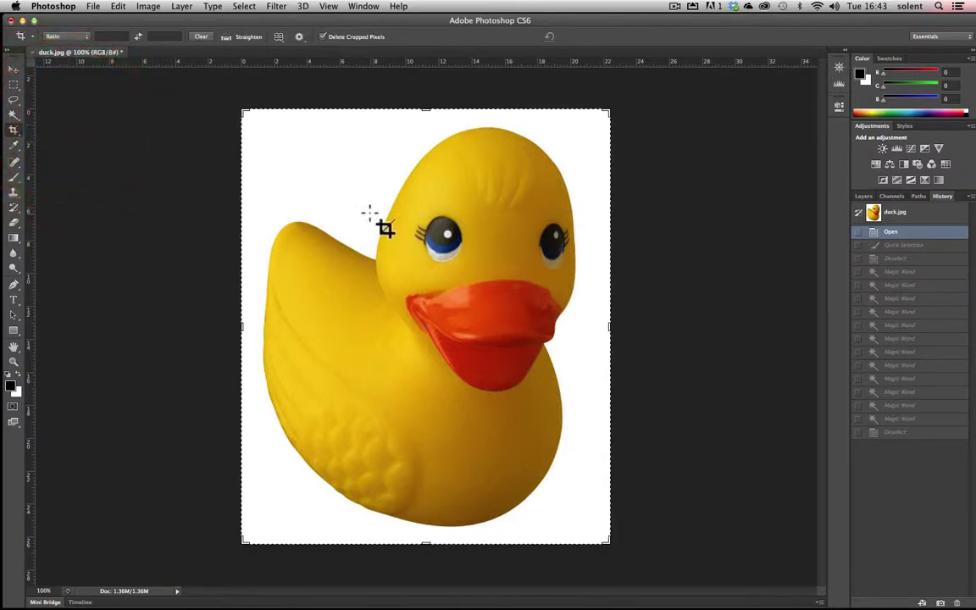
{"action": "left_click_drag", "start_coordinate": [245, 112], "coordinate": [301, 156]}
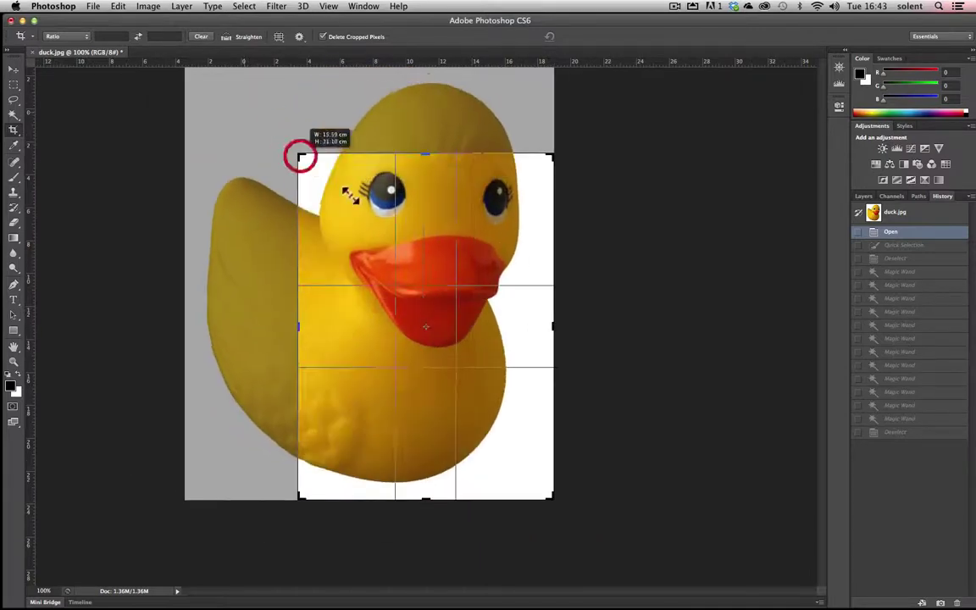
{"action": "left_click_drag", "start_coordinate": [474, 270], "coordinate": [506, 350]}
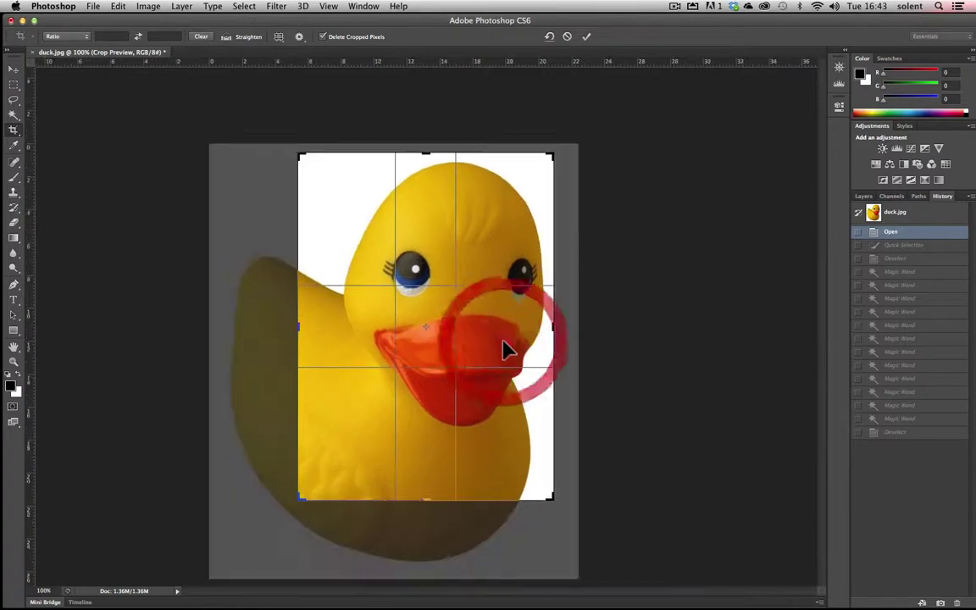
Set the crop guides to Never Show Overlay and shift the duck slightly within the crop frame.
{"action": "left_click", "coordinate": [280, 37]}
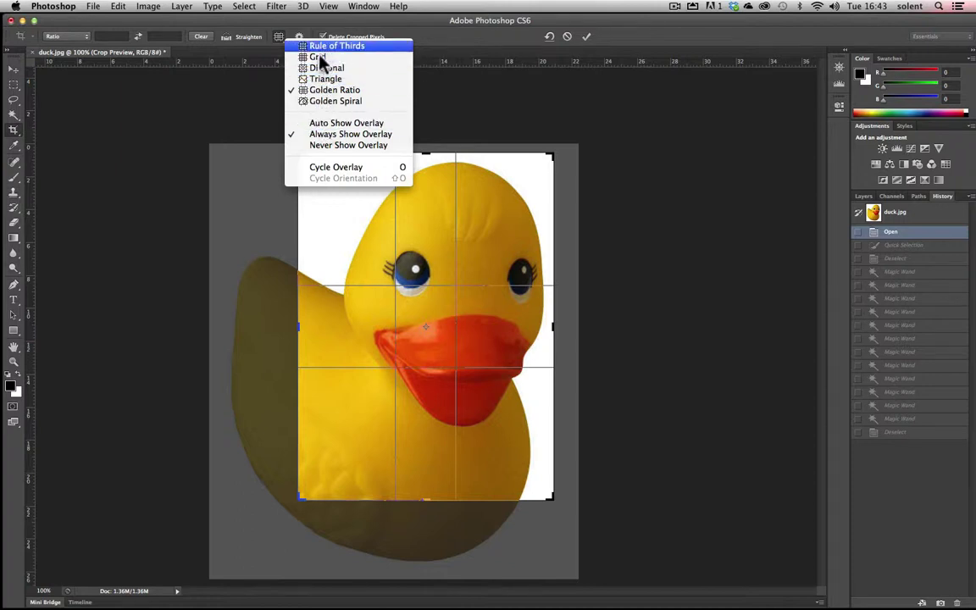
{"action": "left_click", "coordinate": [387, 145]}
{"action": "mouse_move", "coordinate": [415, 216]}
{"action": "left_mouse_down"}
{"action": "mouse_move", "coordinate": [373, 213]}
{"action": "mouse_move", "coordinate": [425, 211]}
{"action": "mouse_move", "coordinate": [409, 220]}
{"action": "mouse_move", "coordinate": [407, 212]}
{"action": "left_mouse_up"}
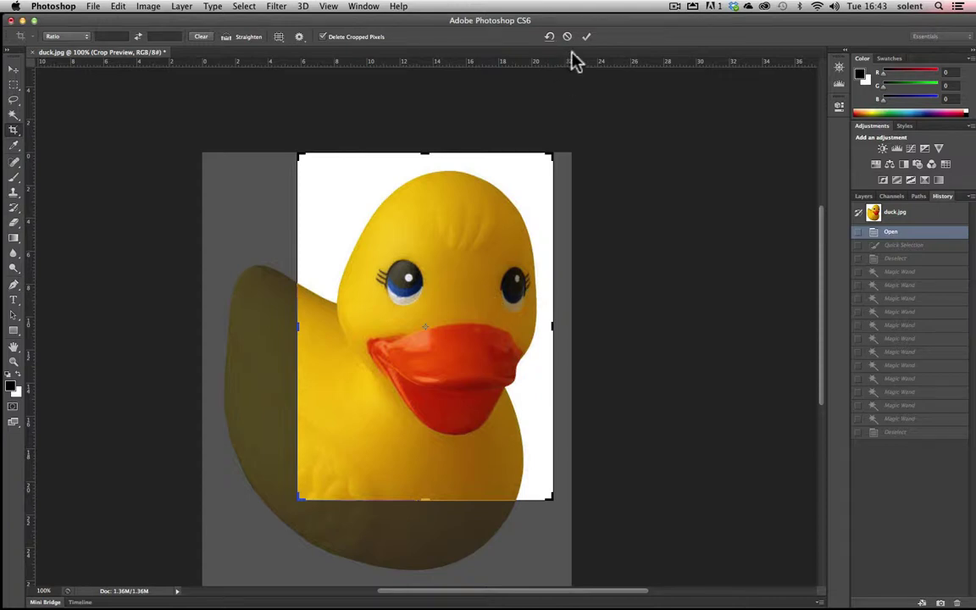
Apply the crop around the duck's head and restore the uncropped image from the Open history state.
{"action": "double_click", "coordinate": [479, 233]}
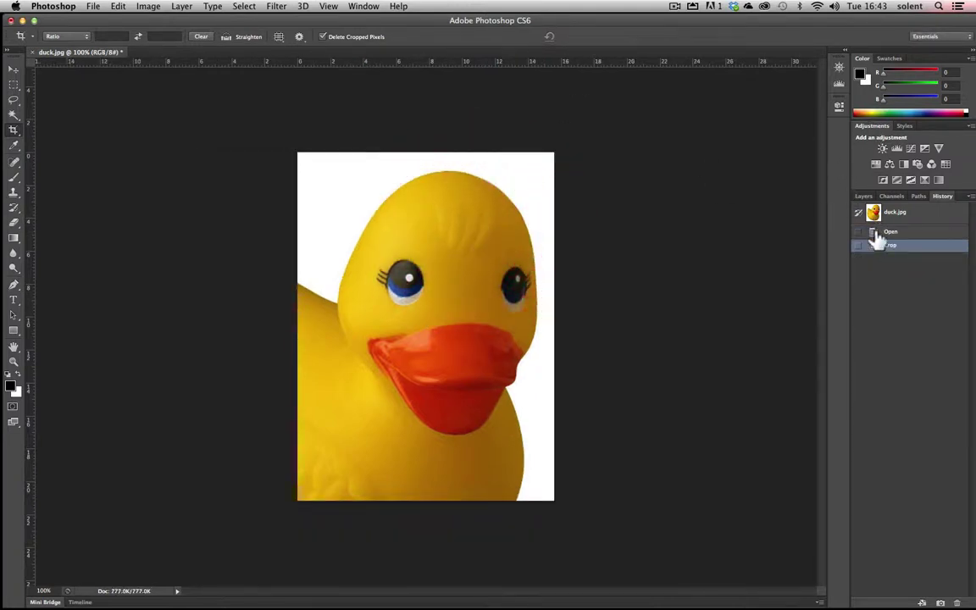
{"action": "left_click", "coordinate": [877, 233]}
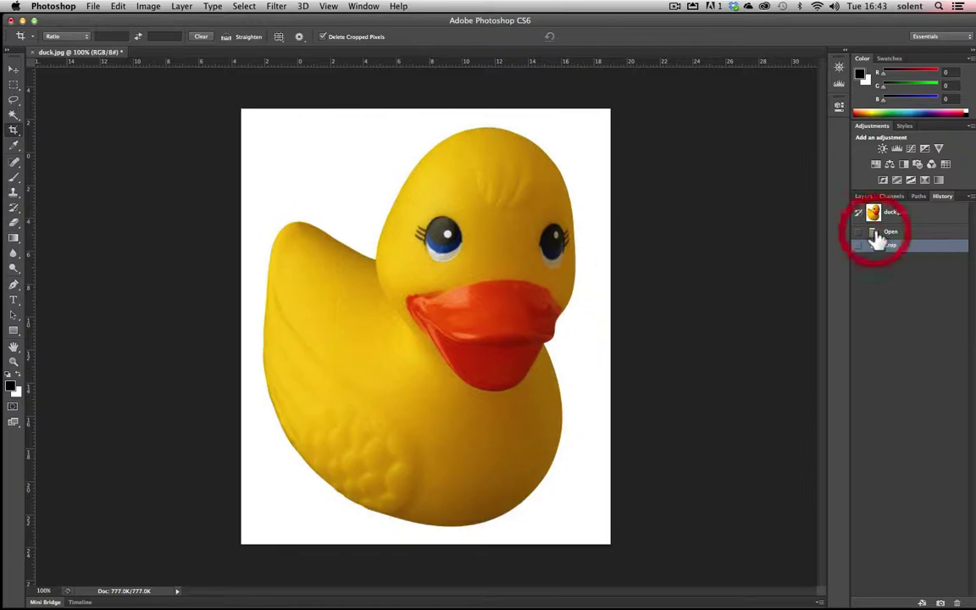
With the Eyedropper, sample yellow from the duck's forehead, and finally the dark blue of its larger eye as the foreground colour.
{"action": "left_click", "coordinate": [14, 148]}
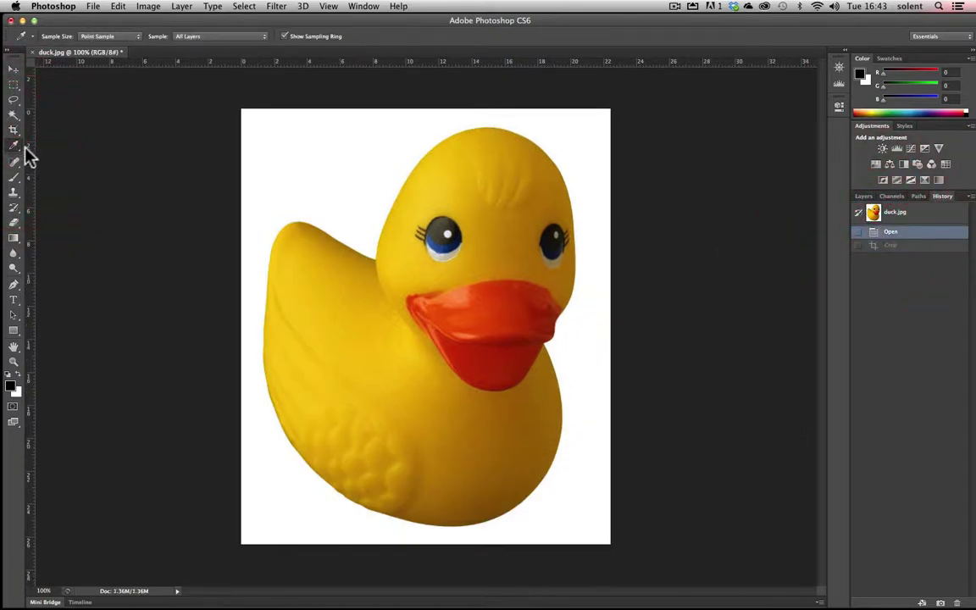
{"action": "left_click", "coordinate": [63, 142]}
{"action": "left_click", "coordinate": [487, 210]}
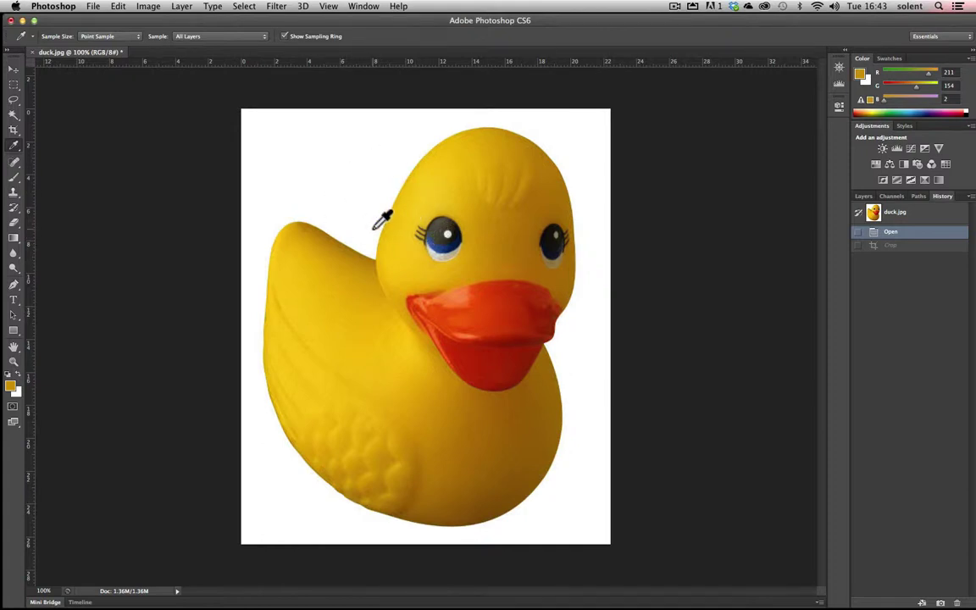
{"action": "left_click", "coordinate": [443, 243]}
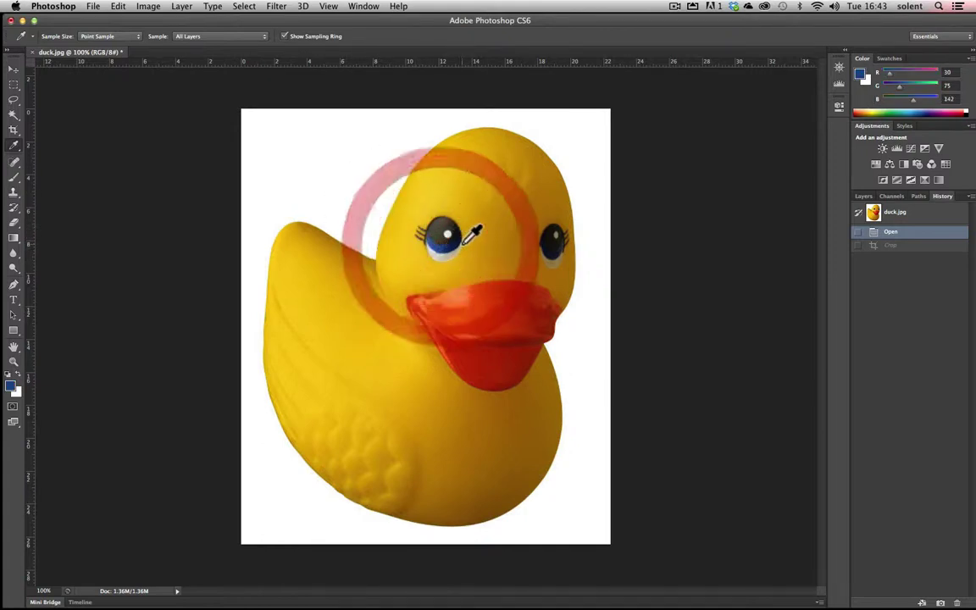
{"action": "left_click", "coordinate": [444, 243]}
{"action": "left_click", "coordinate": [443, 246]}
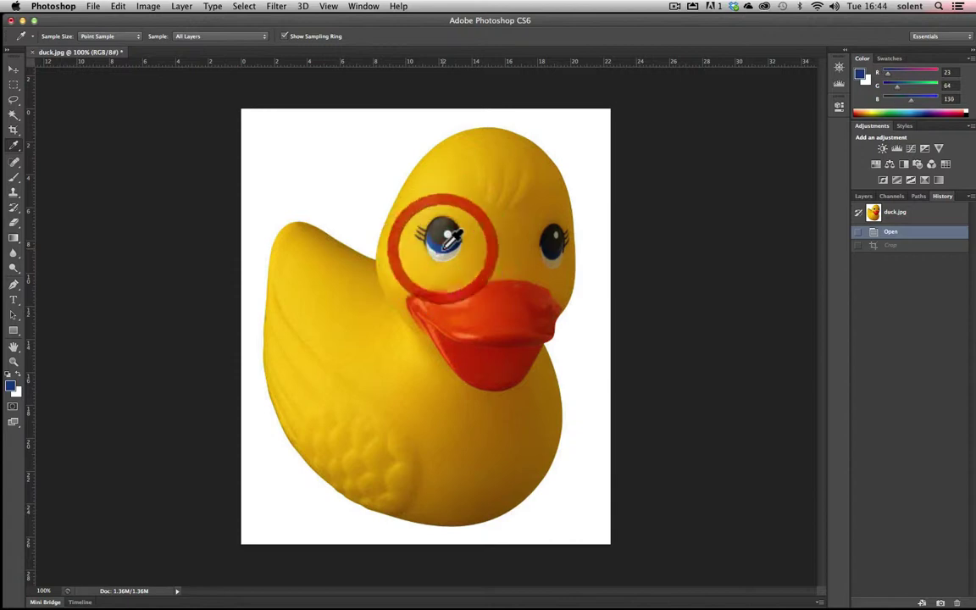
{"action": "left_click", "coordinate": [442, 245]}
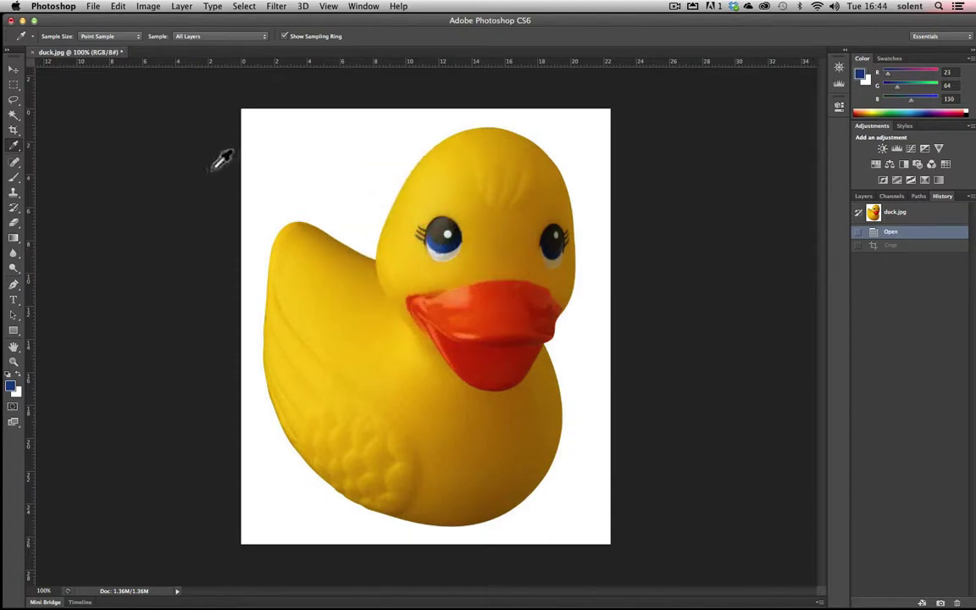
With a 48 px Brush Tool at 100% hardness, paint a blue patch on the white background above the duck's tail.
{"action": "left_click", "coordinate": [15, 161]}
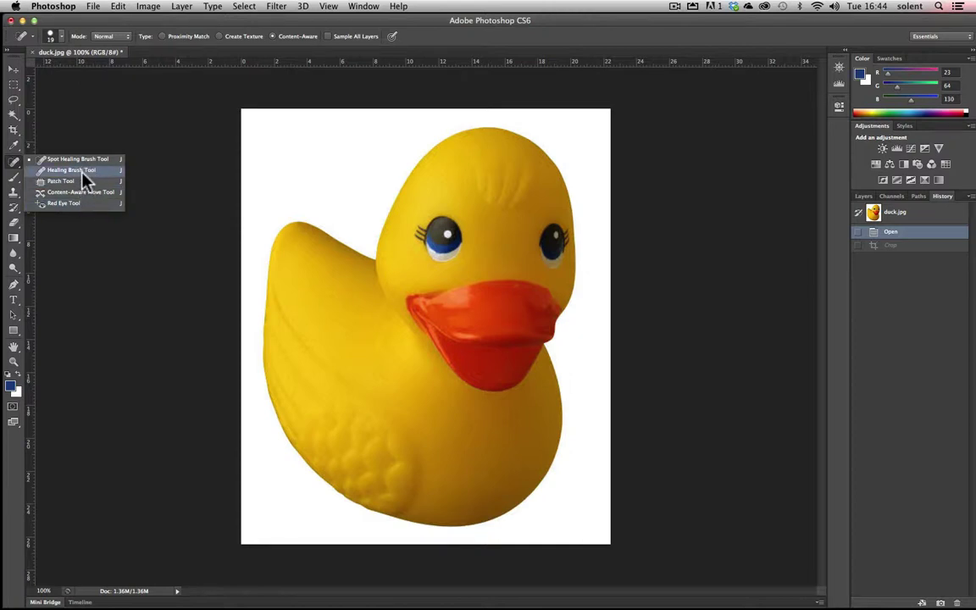
{"action": "left_click", "coordinate": [13, 176]}
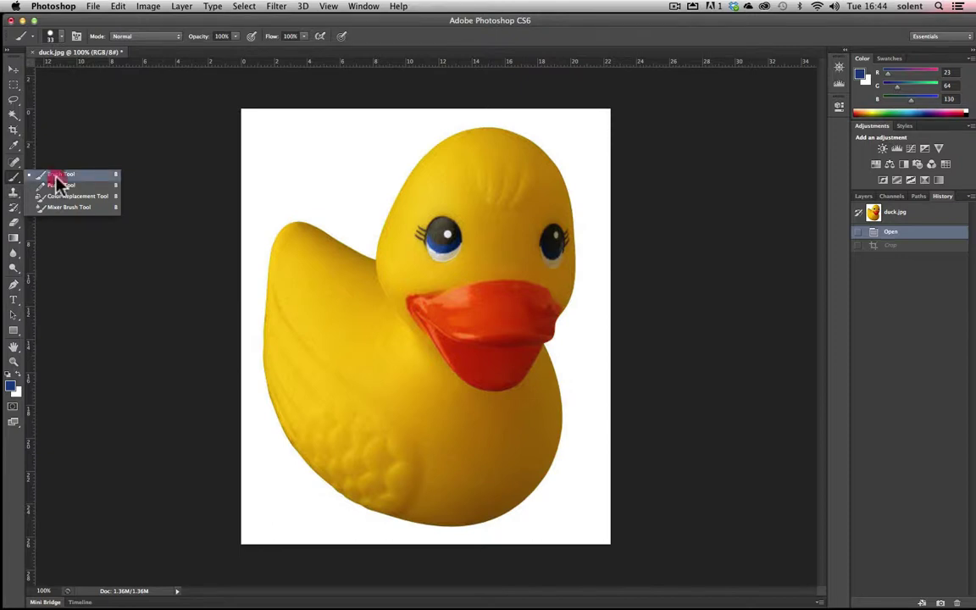
{"action": "left_click", "coordinate": [56, 177]}
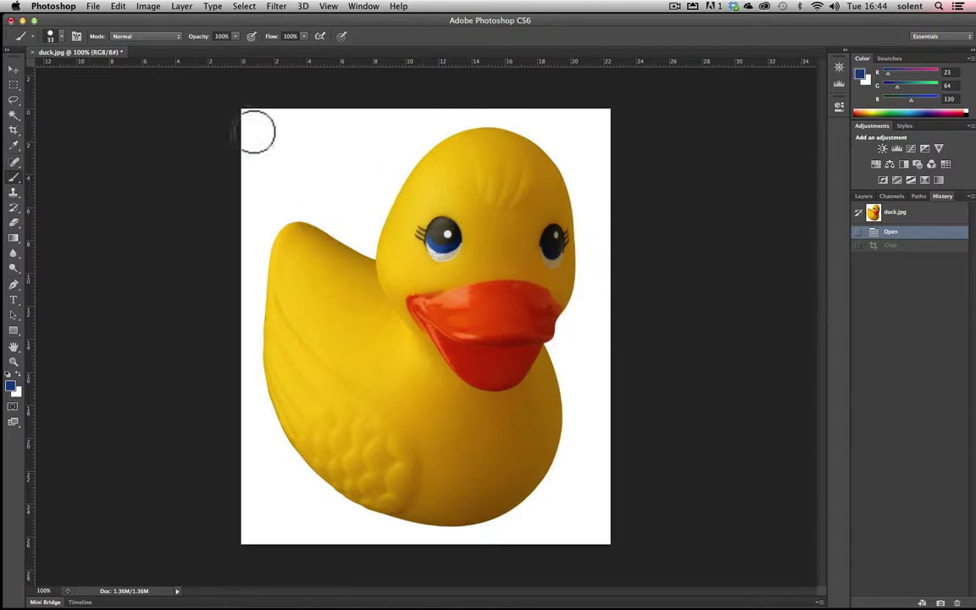
{"action": "left_click", "coordinate": [61, 36]}
{"action": "left_click_drag", "start_coordinate": [38, 68], "coordinate": [85, 70]}
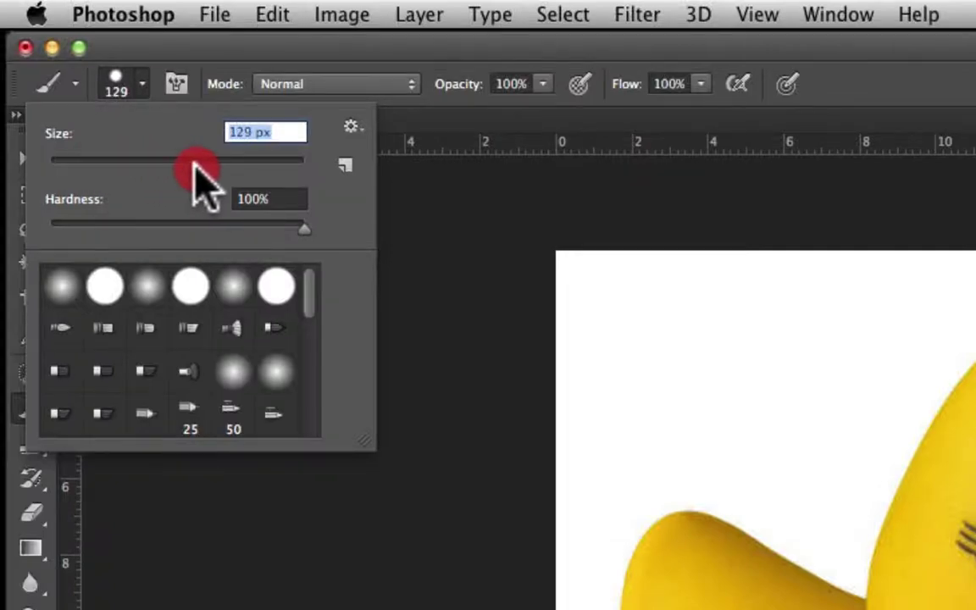
{"action": "left_click_drag", "start_coordinate": [196, 174], "coordinate": [110, 174]}
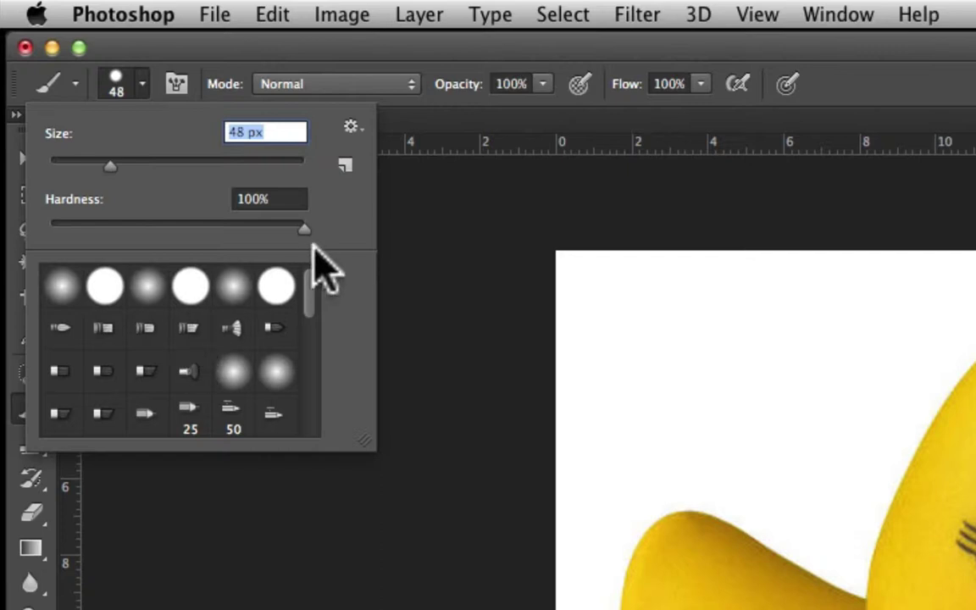
{"action": "left_click_drag", "start_coordinate": [304, 227], "coordinate": [87, 229]}
{"action": "left_click_drag", "start_coordinate": [25, 242], "coordinate": [364, 259]}
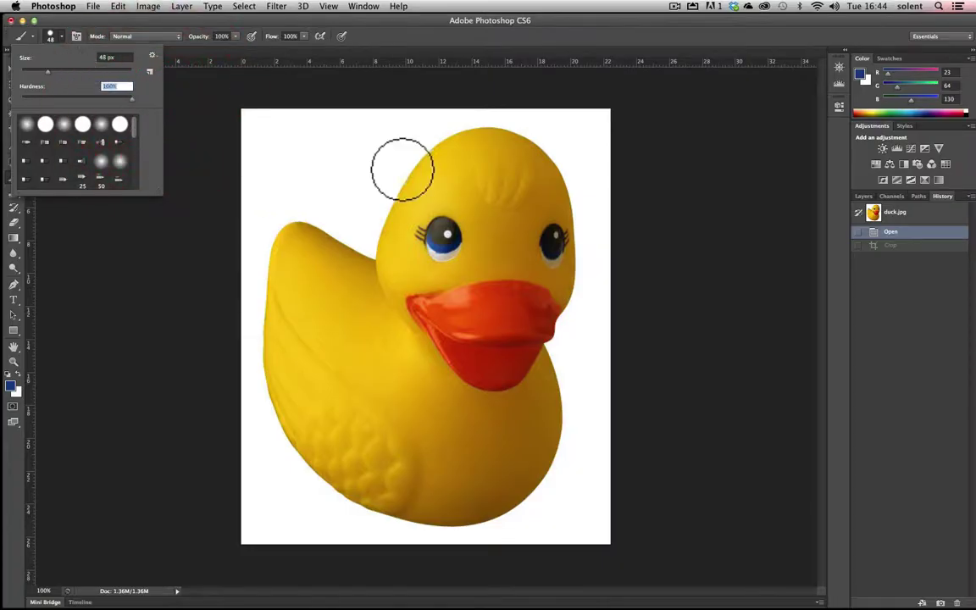
{"action": "left_click", "coordinate": [347, 164]}
{"action": "mouse_move", "coordinate": [348, 164]}
{"action": "left_mouse_down"}
{"action": "mouse_move", "coordinate": [280, 167]}
{"action": "mouse_move", "coordinate": [283, 201]}
{"action": "mouse_move", "coordinate": [357, 212]}
{"action": "mouse_move", "coordinate": [378, 185]}
{"action": "mouse_move", "coordinate": [294, 191]}
{"action": "mouse_move", "coordinate": [348, 187]}
{"action": "left_mouse_up"}
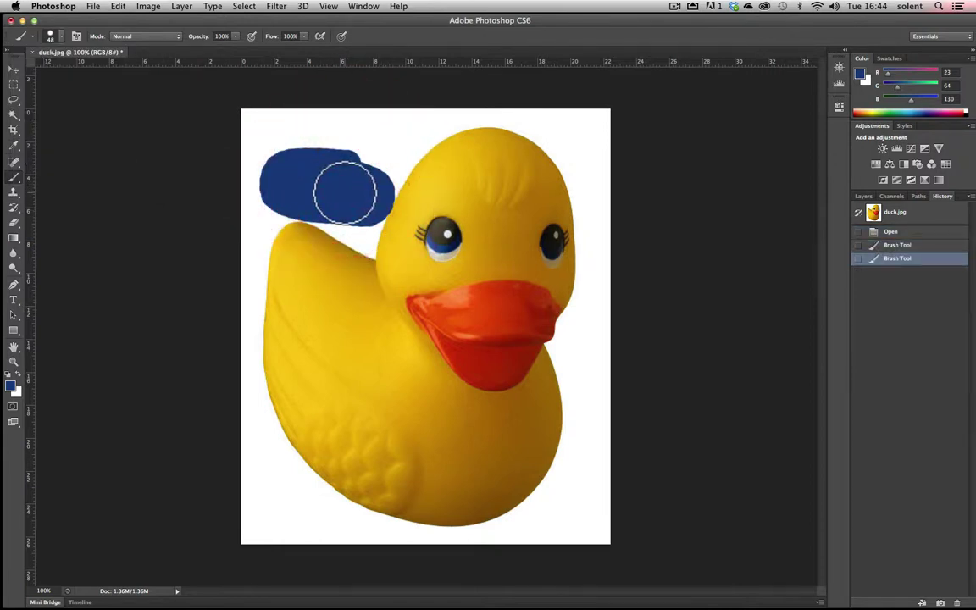
With a 65 px Clone Stamp, sample the duck's larger eye and clone it as a third eye between the two eyes.
{"action": "left_click", "coordinate": [13, 195]}
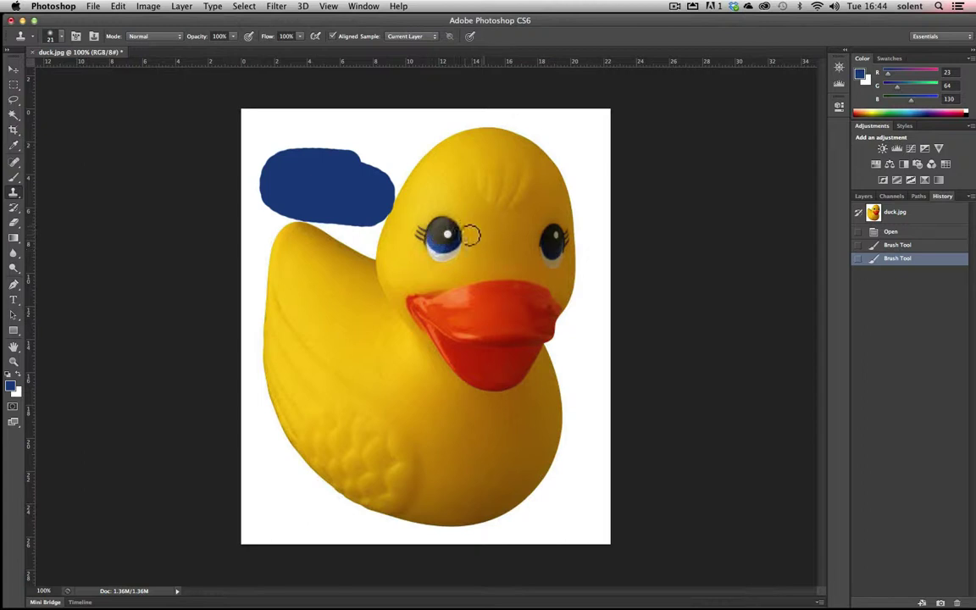
{"action": "left_click", "coordinate": [58, 36]}
{"action": "left_click", "coordinate": [61, 75]}
{"action": "left_click", "coordinate": [52, 75]}
{"action": "left_click", "coordinate": [57, 75]}
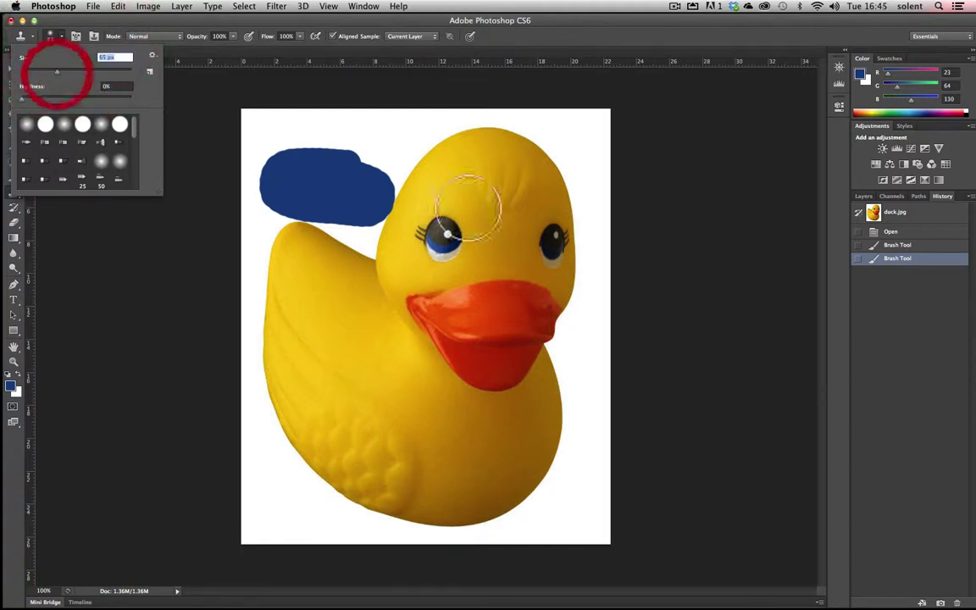
{"action": "left_click", "coordinate": [441, 234], "text": "alt"}
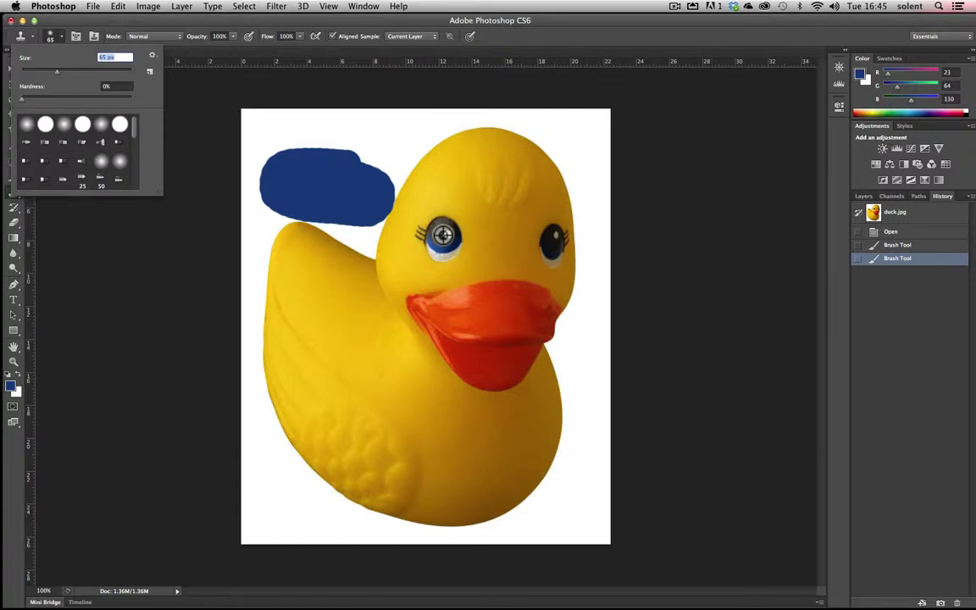
{"action": "left_click", "coordinate": [441, 234], "text": "alt"}
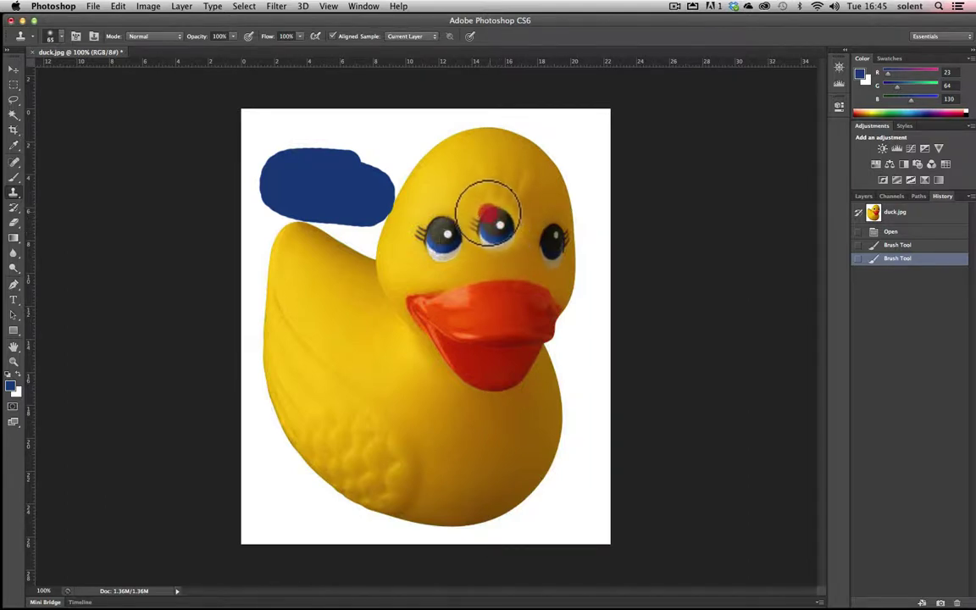
{"action": "mouse_move", "coordinate": [513, 230]}
{"action": "left_mouse_down"}
{"action": "mouse_move", "coordinate": [486, 229]}
{"action": "mouse_move", "coordinate": [489, 197]}
{"action": "mouse_move", "coordinate": [503, 215]}
{"action": "left_mouse_up"}
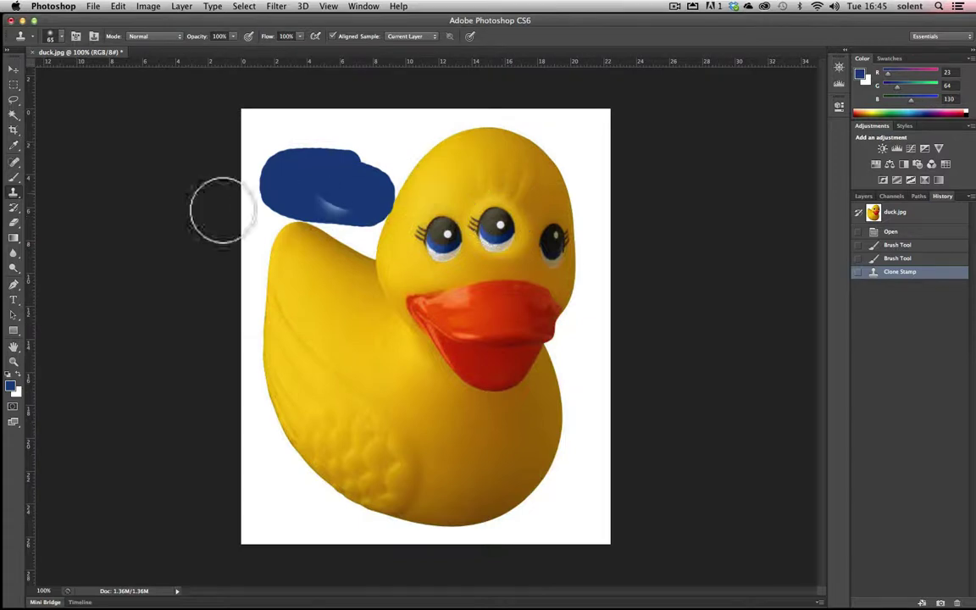
Brush over the blue patch above the duck's tail with the History Brush to bring back the white background.
{"action": "left_click", "coordinate": [15, 210]}
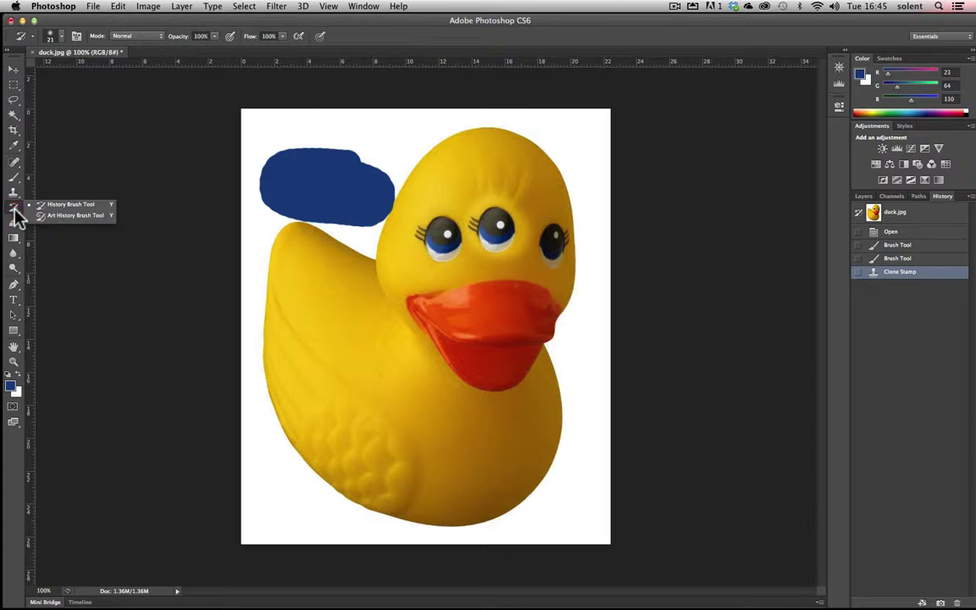
{"action": "left_click", "coordinate": [66, 206]}
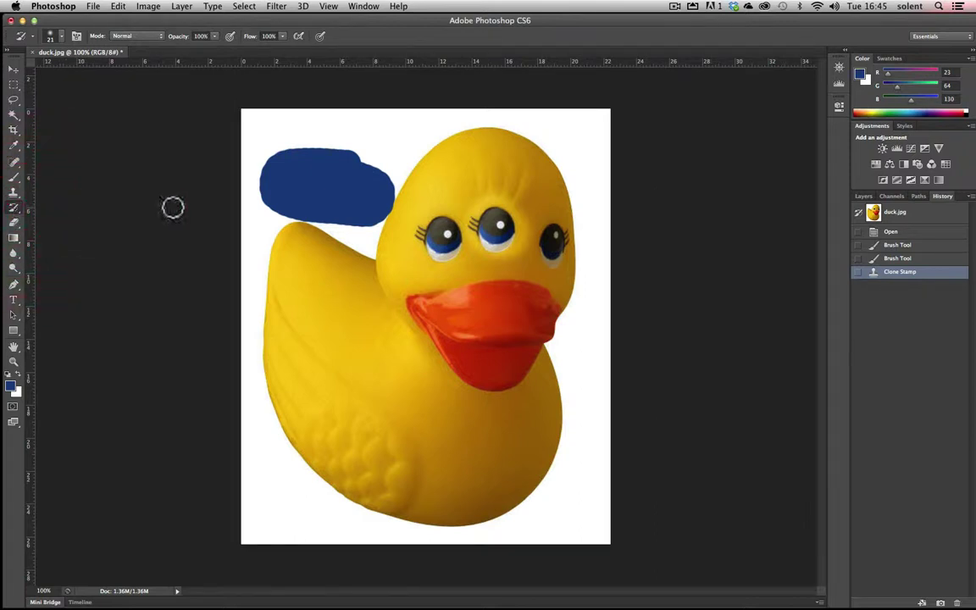
{"action": "mouse_move", "coordinate": [381, 174]}
{"action": "left_mouse_down"}
{"action": "mouse_move", "coordinate": [355, 179]}
{"action": "mouse_move", "coordinate": [383, 159]}
{"action": "mouse_move", "coordinate": [342, 154]}
{"action": "mouse_move", "coordinate": [380, 194]}
{"action": "mouse_move", "coordinate": [375, 211]}
{"action": "mouse_move", "coordinate": [316, 214]}
{"action": "mouse_move", "coordinate": [373, 197]}
{"action": "mouse_move", "coordinate": [369, 216]}
{"action": "mouse_move", "coordinate": [382, 216]}
{"action": "mouse_move", "coordinate": [404, 195]}
{"action": "mouse_move", "coordinate": [403, 182]}
{"action": "mouse_move", "coordinate": [229, 200]}
{"action": "mouse_move", "coordinate": [265, 188]}
{"action": "mouse_move", "coordinate": [268, 176]}
{"action": "mouse_move", "coordinate": [343, 176]}
{"action": "mouse_move", "coordinate": [297, 199]}
{"action": "mouse_move", "coordinate": [403, 191]}
{"action": "left_mouse_up"}
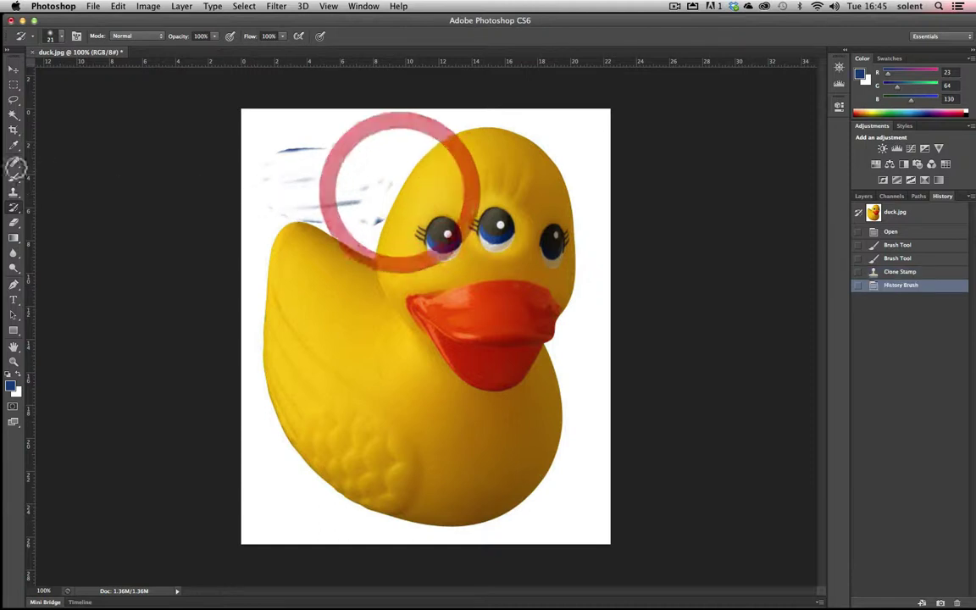
Paint a blue brush stroke across the top of the beak, and remove it and the cloned eye with a 77 px History Brush.
{"action": "left_click", "coordinate": [10, 179]}
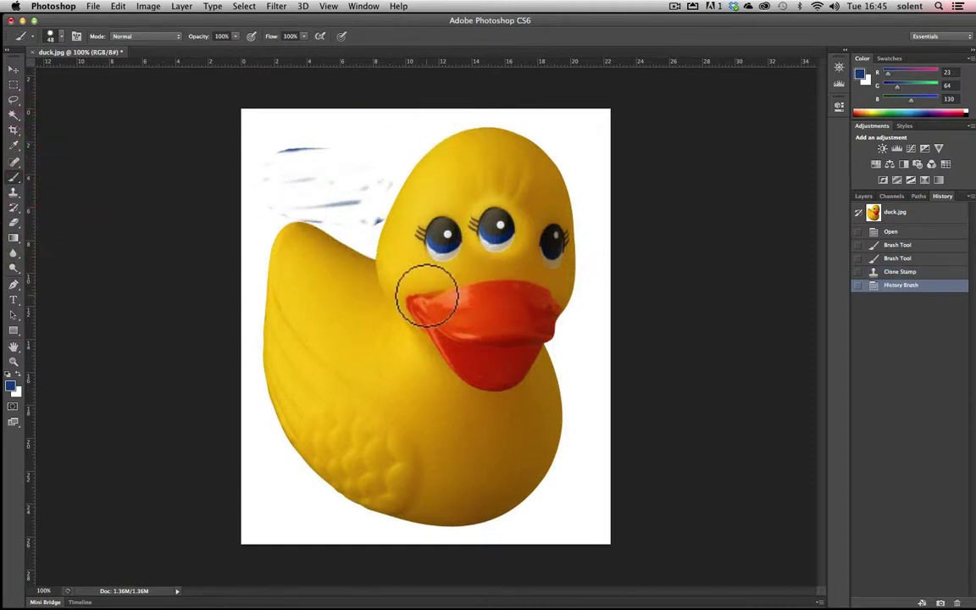
{"action": "mouse_move", "coordinate": [373, 315]}
{"action": "left_mouse_down"}
{"action": "mouse_move", "coordinate": [431, 281]}
{"action": "mouse_move", "coordinate": [571, 301]}
{"action": "mouse_move", "coordinate": [593, 334]}
{"action": "mouse_move", "coordinate": [601, 320]}
{"action": "mouse_move", "coordinate": [600, 336]}
{"action": "left_mouse_up"}
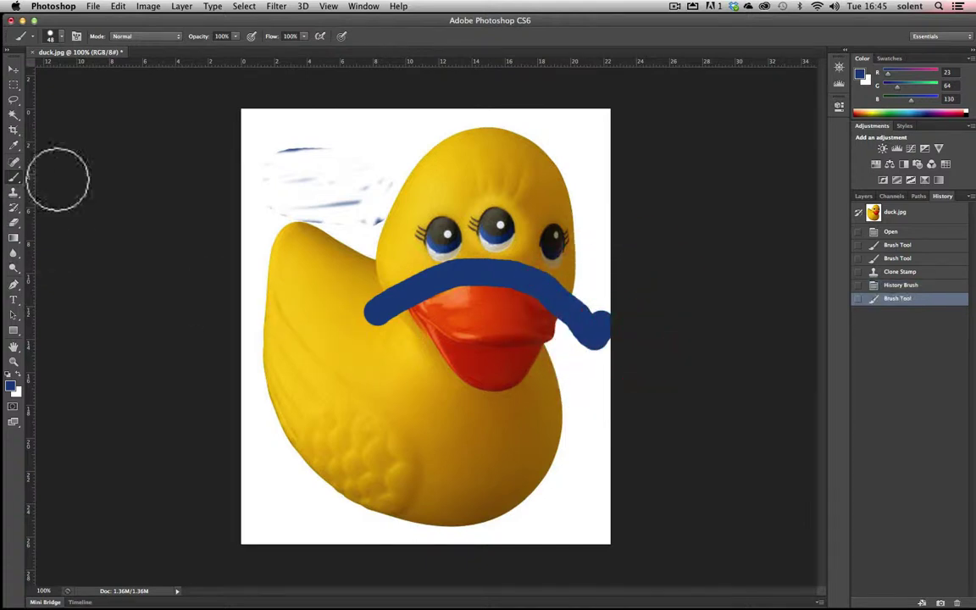
{"action": "left_click_drag", "start_coordinate": [13, 208], "coordinate": [63, 210]}
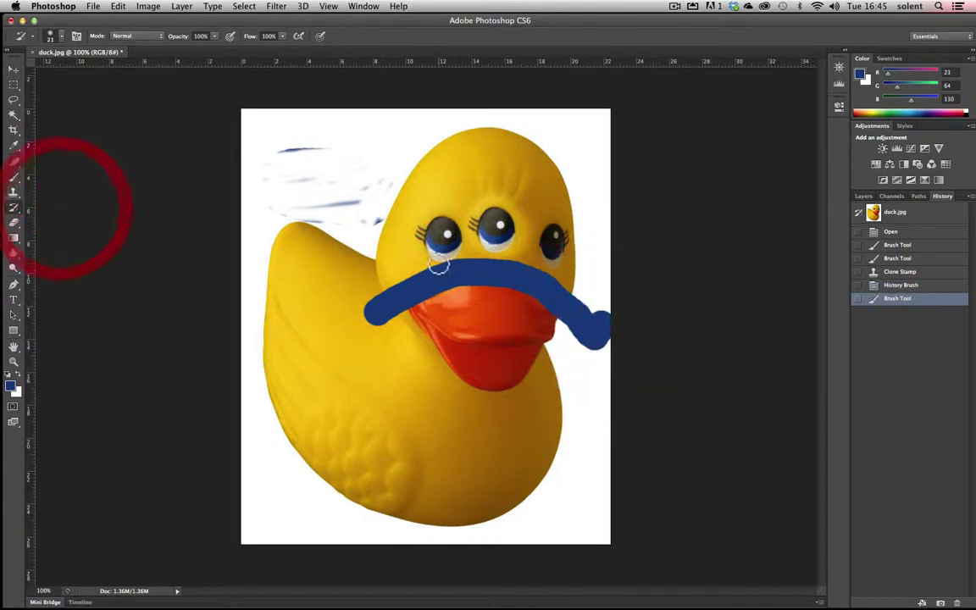
{"action": "left_click", "coordinate": [61, 39]}
{"action": "left_click_drag", "start_coordinate": [35, 79], "coordinate": [65, 80]}
{"action": "key", "text": "Return"}
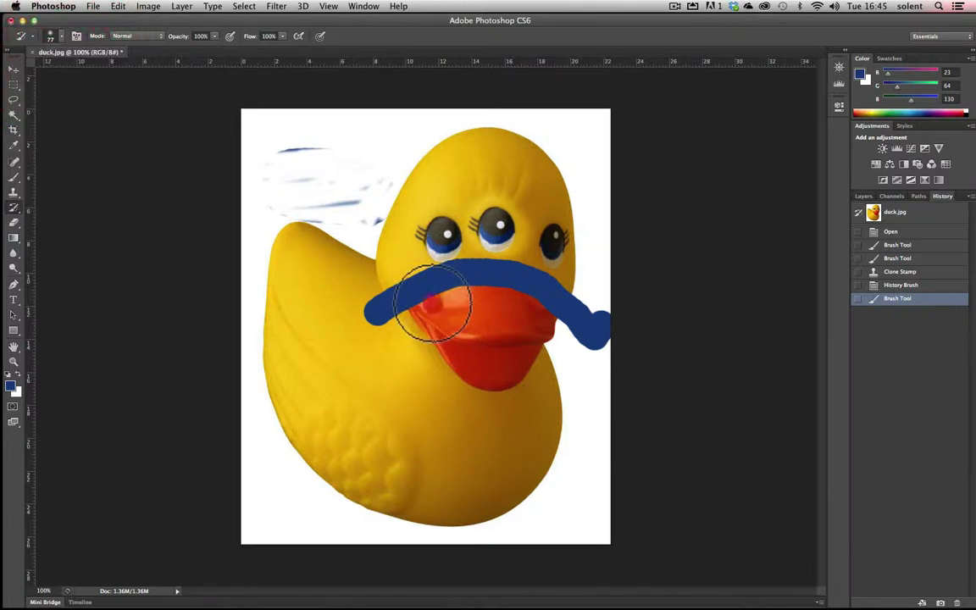
{"action": "left_click_drag", "start_coordinate": [427, 307], "coordinate": [398, 315]}
{"action": "mouse_move", "coordinate": [425, 271]}
{"action": "left_mouse_down"}
{"action": "mouse_move", "coordinate": [373, 314]}
{"action": "mouse_move", "coordinate": [510, 262]}
{"action": "mouse_move", "coordinate": [503, 269]}
{"action": "mouse_move", "coordinate": [521, 266]}
{"action": "mouse_move", "coordinate": [527, 280]}
{"action": "mouse_move", "coordinate": [597, 322]}
{"action": "mouse_move", "coordinate": [625, 333]}
{"action": "mouse_move", "coordinate": [628, 315]}
{"action": "mouse_move", "coordinate": [595, 288]}
{"action": "mouse_move", "coordinate": [539, 279]}
{"action": "mouse_move", "coordinate": [529, 265]}
{"action": "mouse_move", "coordinate": [483, 272]}
{"action": "mouse_move", "coordinate": [494, 305]}
{"action": "mouse_move", "coordinate": [380, 300]}
{"action": "mouse_move", "coordinate": [398, 314]}
{"action": "mouse_move", "coordinate": [370, 313]}
{"action": "mouse_move", "coordinate": [507, 241]}
{"action": "mouse_move", "coordinate": [504, 256]}
{"action": "mouse_move", "coordinate": [526, 278]}
{"action": "mouse_move", "coordinate": [371, 301]}
{"action": "mouse_move", "coordinate": [488, 247]}
{"action": "mouse_move", "coordinate": [497, 199]}
{"action": "mouse_move", "coordinate": [463, 227]}
{"action": "mouse_move", "coordinate": [525, 269]}
{"action": "mouse_move", "coordinate": [519, 193]}
{"action": "mouse_move", "coordinate": [497, 178]}
{"action": "mouse_move", "coordinate": [497, 203]}
{"action": "mouse_move", "coordinate": [337, 215]}
{"action": "mouse_move", "coordinate": [388, 188]}
{"action": "mouse_move", "coordinate": [393, 220]}
{"action": "mouse_move", "coordinate": [510, 180]}
{"action": "mouse_move", "coordinate": [513, 229]}
{"action": "mouse_move", "coordinate": [473, 339]}
{"action": "left_mouse_up"}
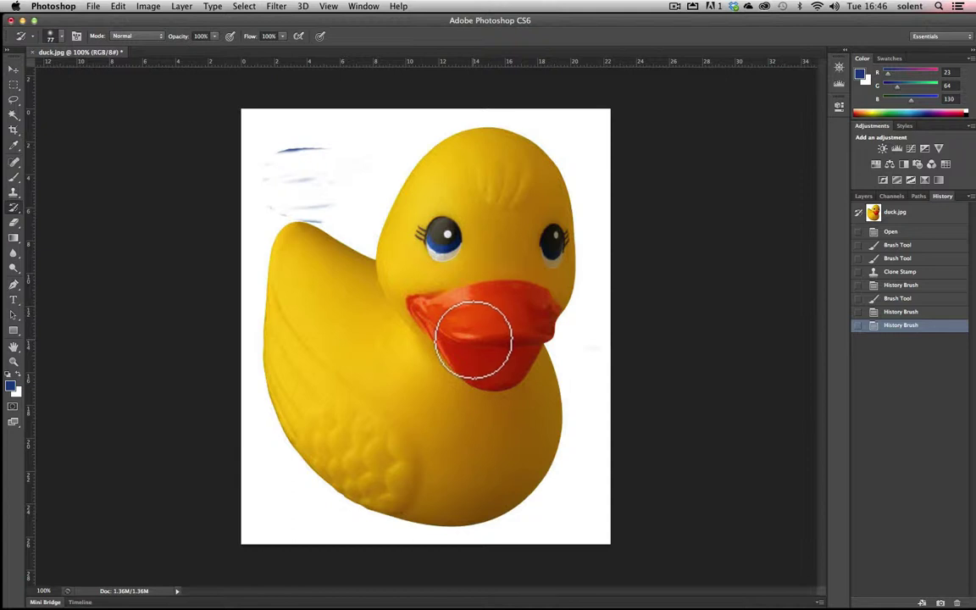
Paint over the duck's eyes and beak with the Art History Brush, and revert the image to the Open history state.
{"action": "left_click", "coordinate": [18, 210]}
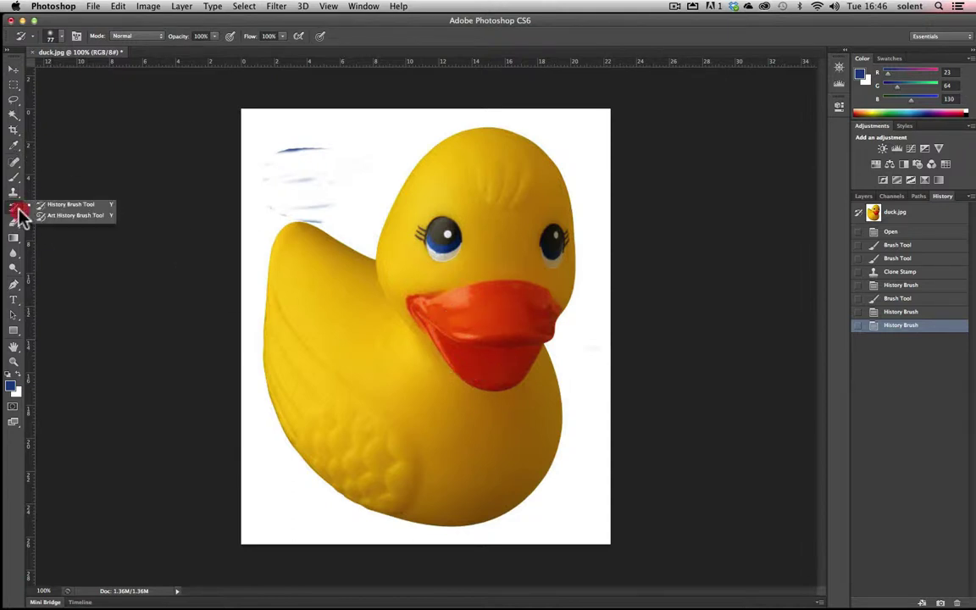
{"action": "left_click", "coordinate": [44, 217]}
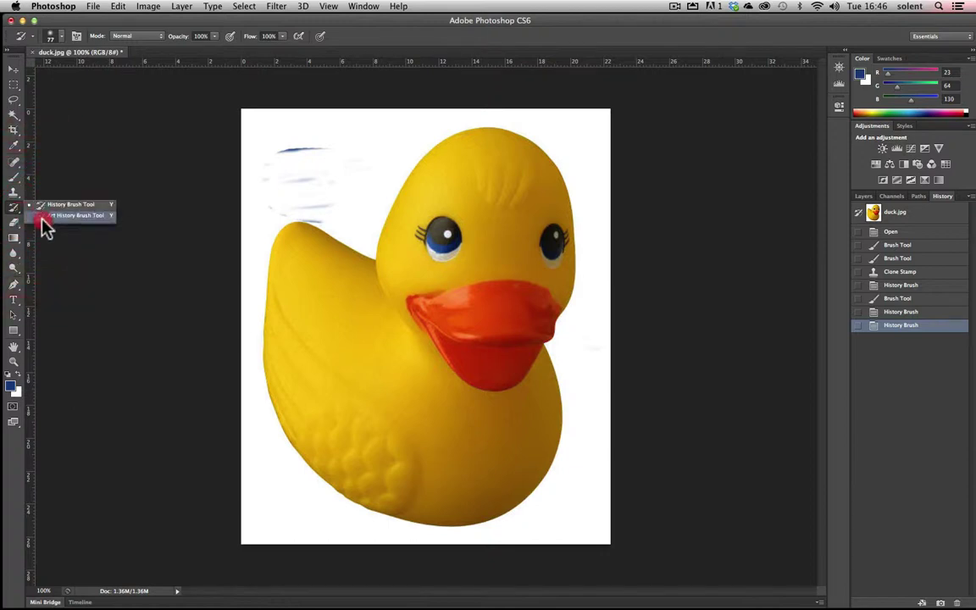
{"action": "mouse_move", "coordinate": [489, 244]}
{"action": "left_mouse_down"}
{"action": "mouse_move", "coordinate": [418, 237]}
{"action": "mouse_move", "coordinate": [523, 226]}
{"action": "mouse_move", "coordinate": [562, 255]}
{"action": "left_mouse_up"}
{"action": "mouse_move", "coordinate": [415, 298]}
{"action": "left_mouse_down"}
{"action": "mouse_move", "coordinate": [461, 292]}
{"action": "mouse_move", "coordinate": [533, 331]}
{"action": "left_mouse_up"}
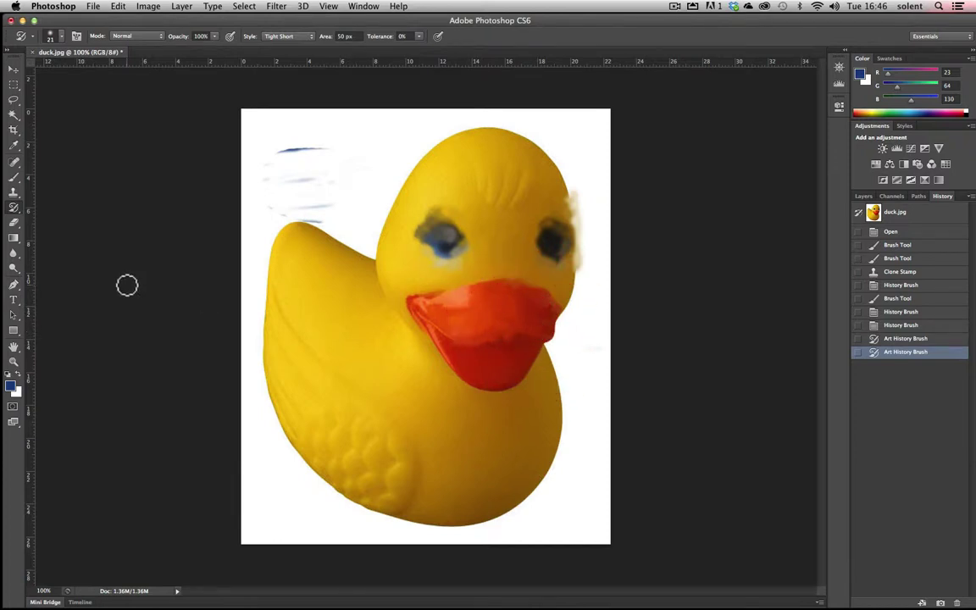
{"action": "left_click", "coordinate": [890, 232]}
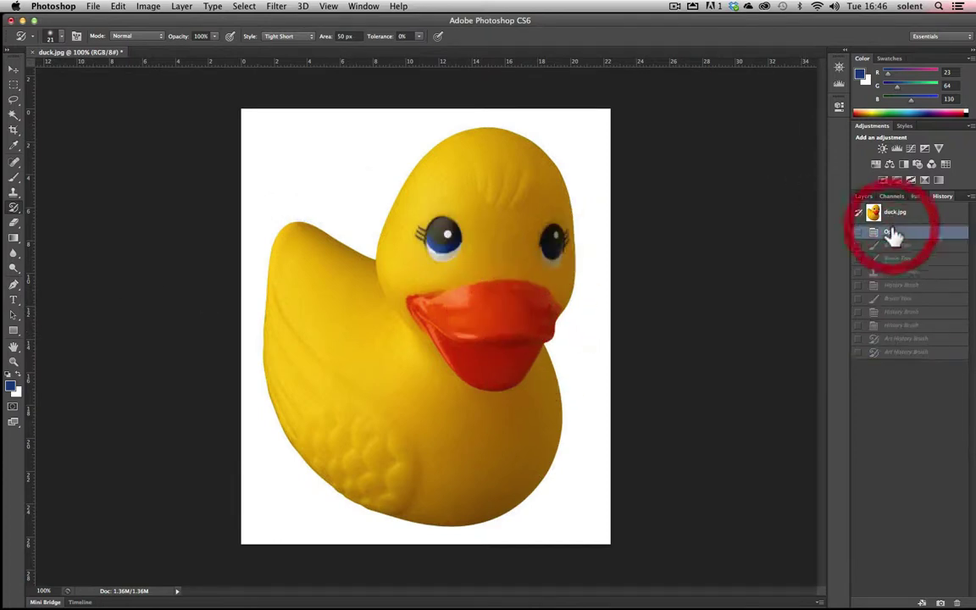
Erase a small area beside the duck's larger eye with the Eraser Tool and undo the stroke.
{"action": "left_click", "coordinate": [16, 225]}
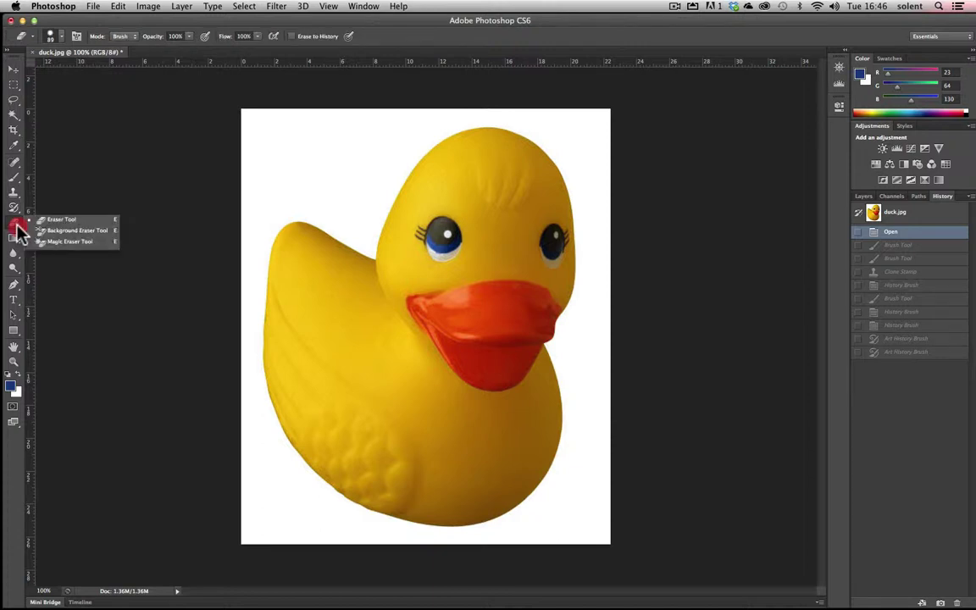
{"action": "left_click", "coordinate": [64, 219]}
{"action": "mouse_move", "coordinate": [408, 211]}
{"action": "left_mouse_down"}
{"action": "mouse_move", "coordinate": [439, 222]}
{"action": "mouse_move", "coordinate": [428, 218]}
{"action": "left_mouse_up"}
{"action": "key", "text": "super+z"}
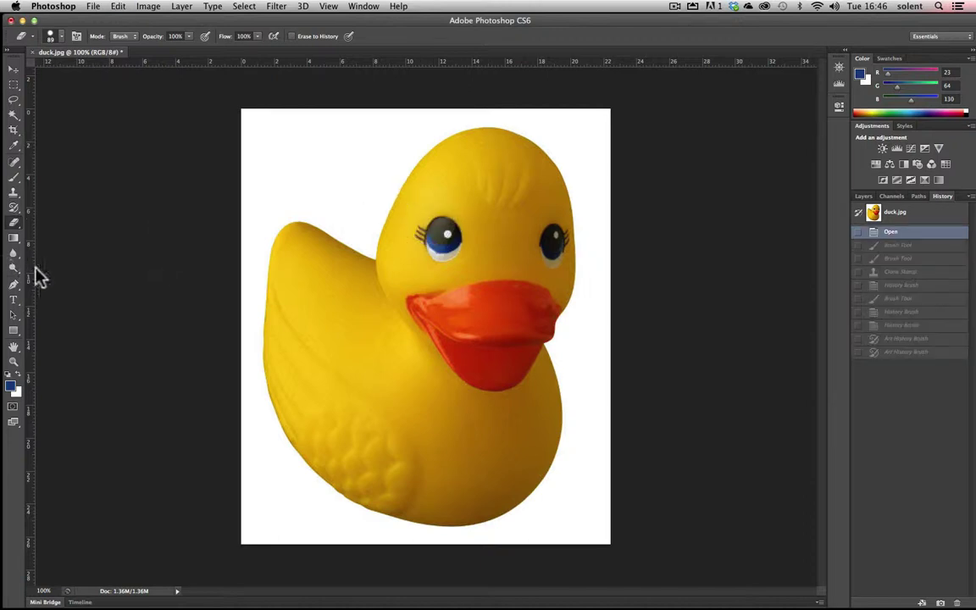
With the Magic Eraser at tolerance 32, erase the duck's yellow body and red beak, and restore the image from the Open history state.
{"action": "mouse_move", "coordinate": [17, 227]}
{"action": "left_mouse_down"}
{"action": "mouse_move", "coordinate": [67, 229]}
{"action": "mouse_move", "coordinate": [13, 225]}
{"action": "mouse_move", "coordinate": [44, 244]}
{"action": "left_mouse_up"}
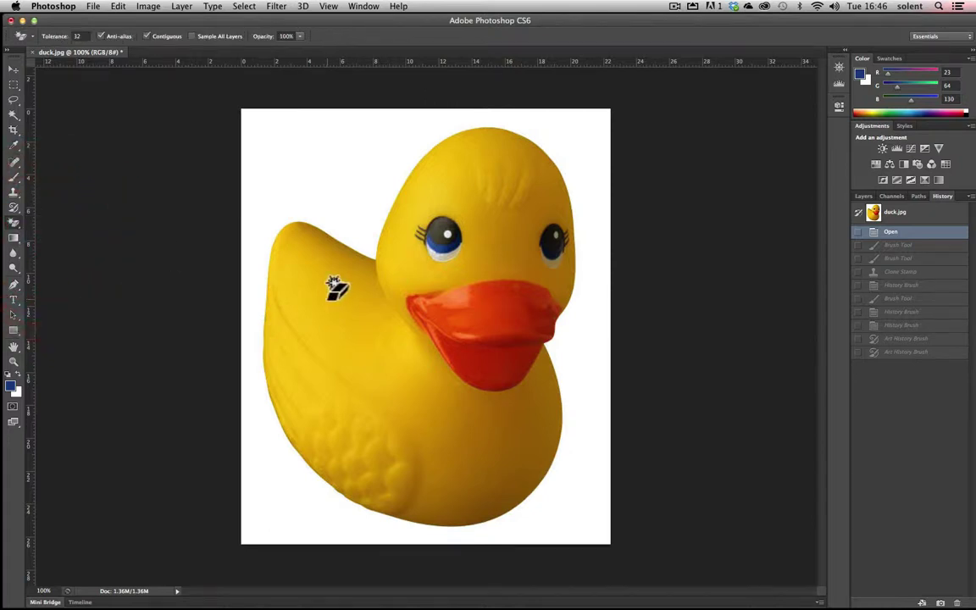
{"action": "left_click", "coordinate": [335, 288]}
{"action": "left_click", "coordinate": [475, 376]}
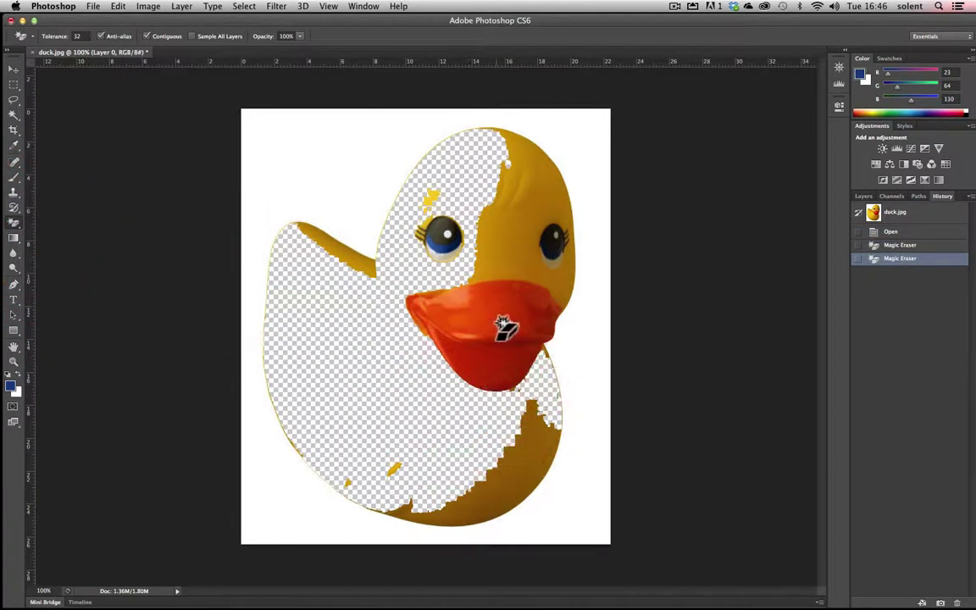
{"action": "left_click", "coordinate": [506, 326]}
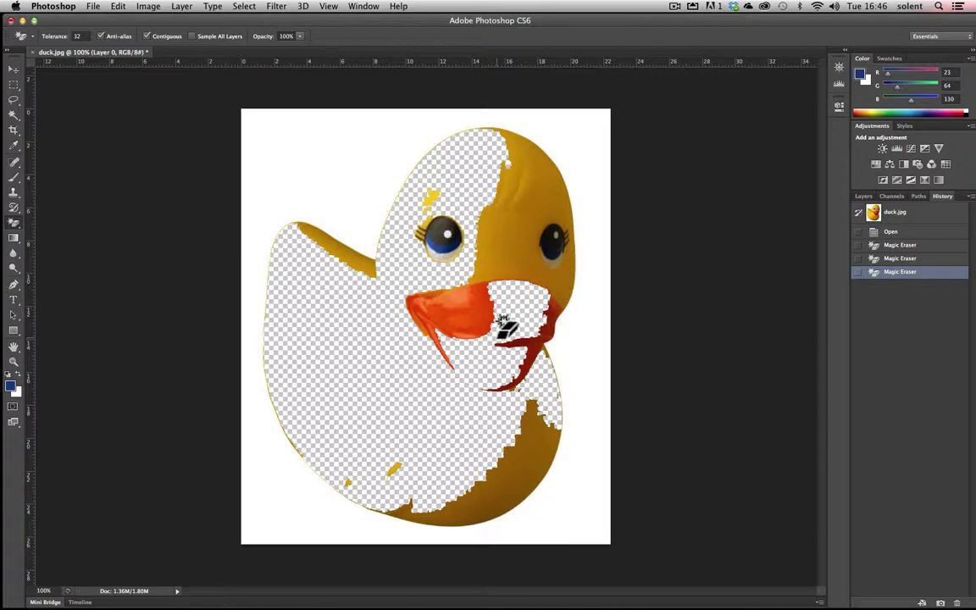
{"action": "key", "text": "super+z"}
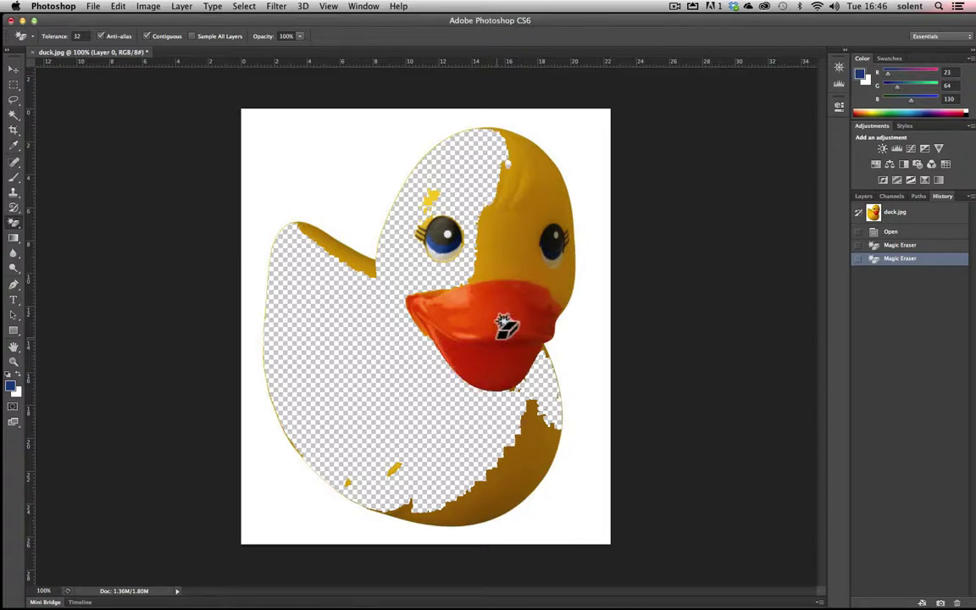
{"action": "left_click", "coordinate": [890, 232]}
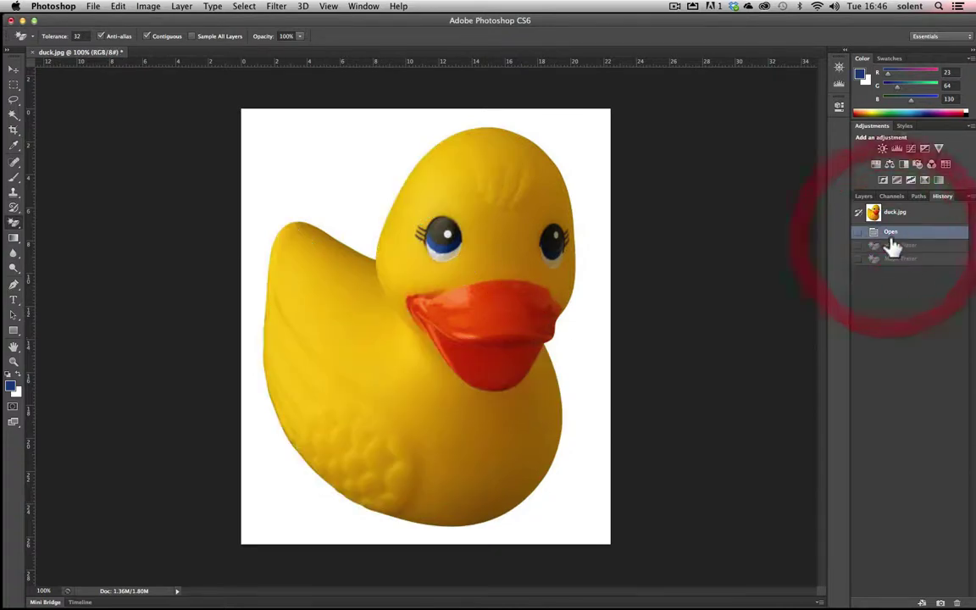
Draw a linear Foreground to Transparent gradient in blue diagonally from the upper-left background to below the duck's beak.
{"action": "left_click", "coordinate": [18, 241]}
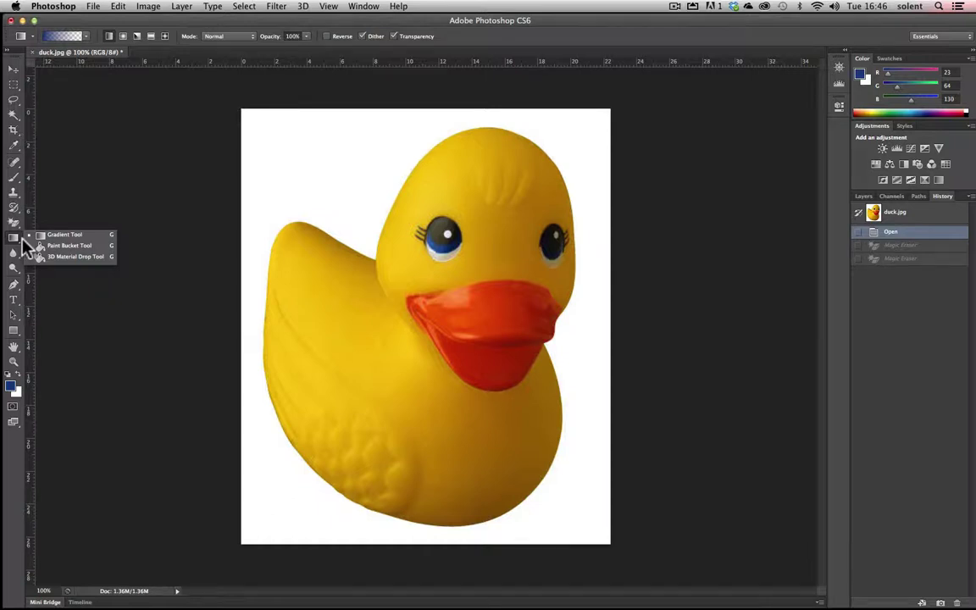
{"action": "left_click", "coordinate": [72, 235]}
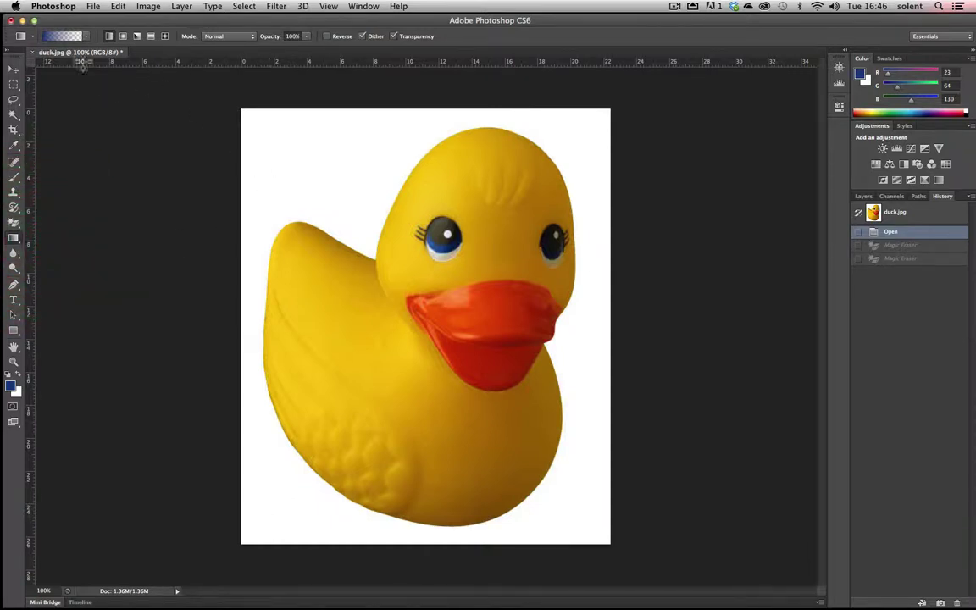
{"action": "left_click", "coordinate": [85, 36]}
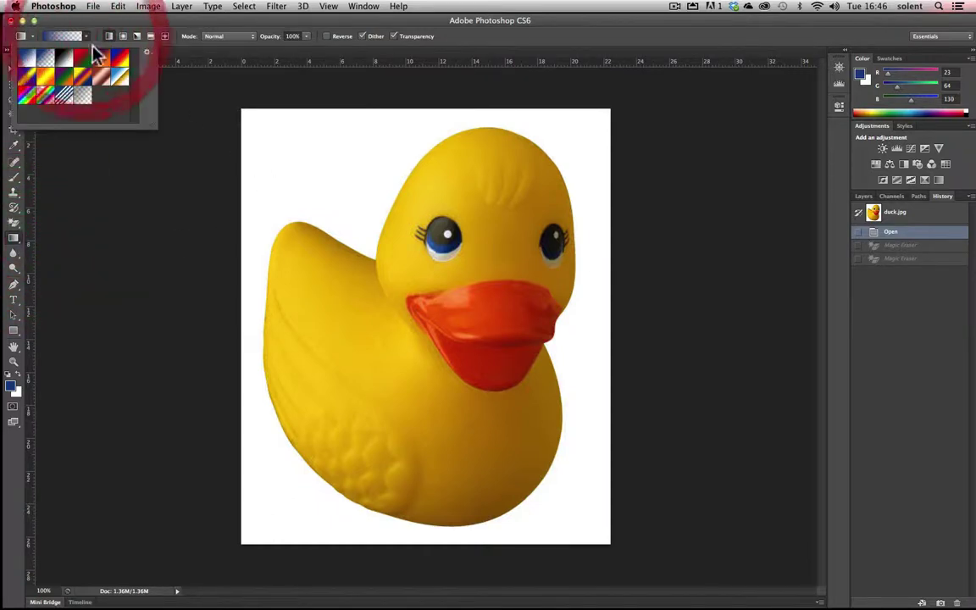
{"action": "left_click", "coordinate": [41, 61]}
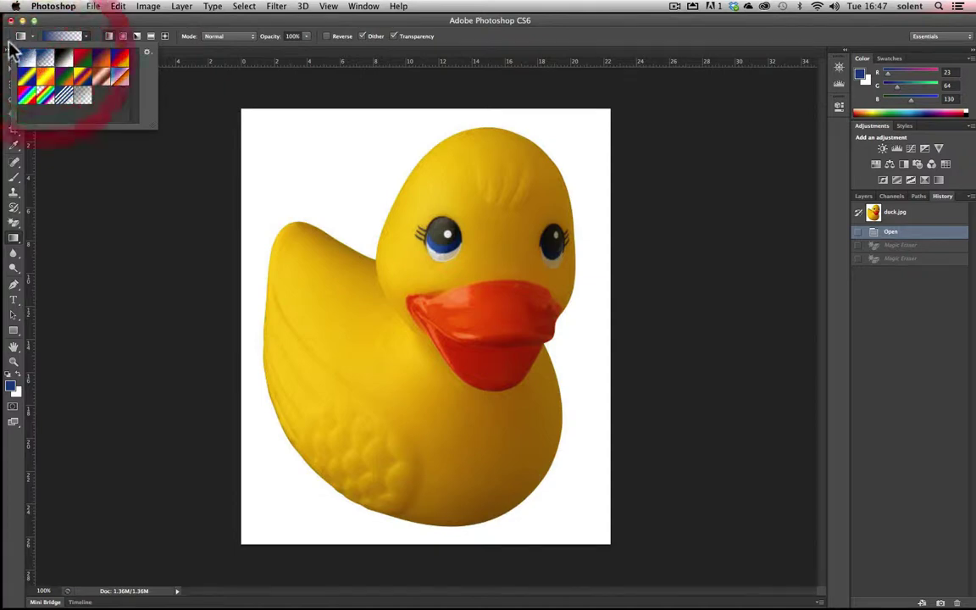
{"action": "double_click", "coordinate": [51, 61]}
{"action": "left_click_drag", "start_coordinate": [321, 148], "coordinate": [509, 395]}
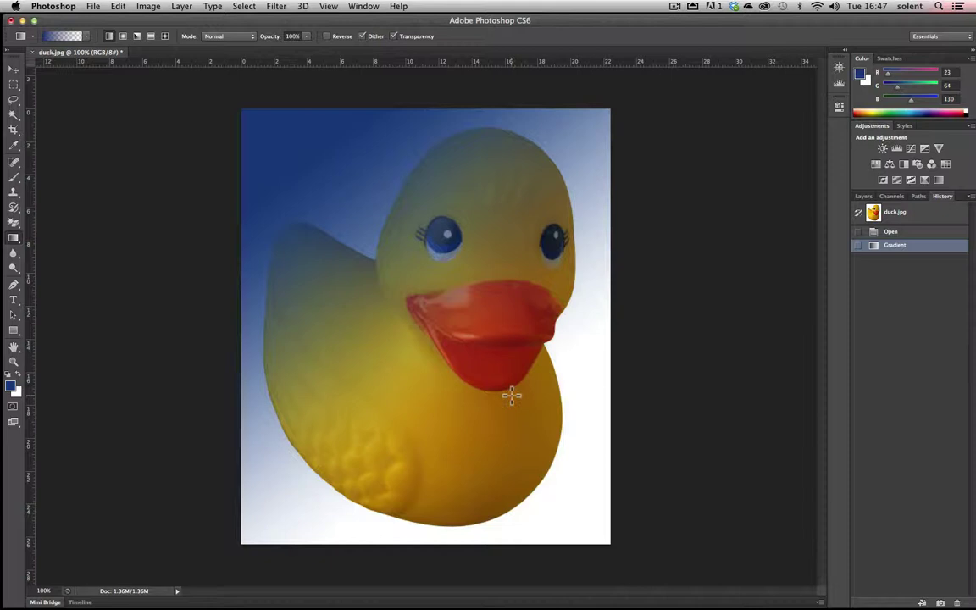
Add a radial gradient from the corner of the beak out to the head, and restore the image from the Open history state.
{"action": "left_click", "coordinate": [123, 36]}
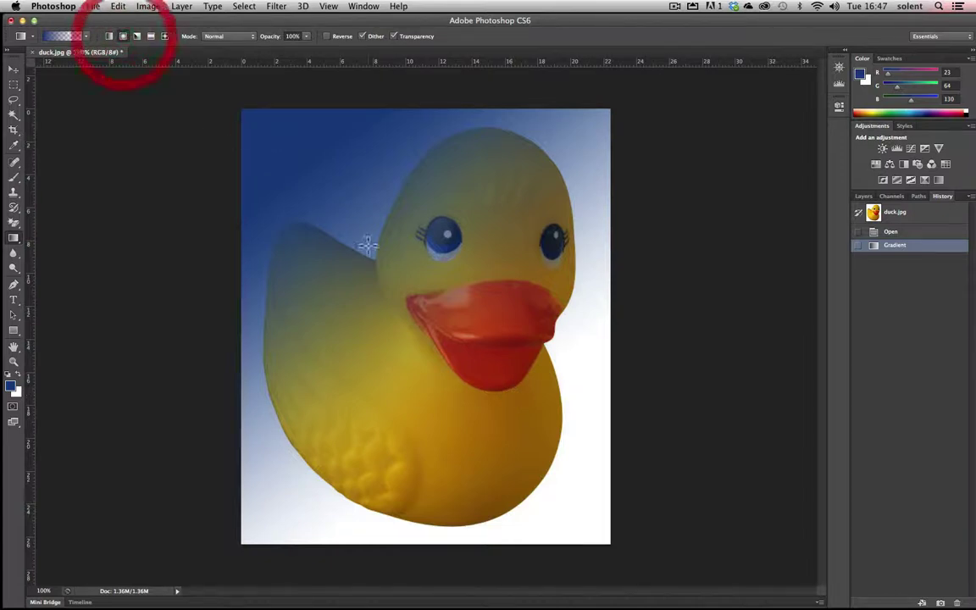
{"action": "left_click_drag", "start_coordinate": [540, 183], "coordinate": [539, 183]}
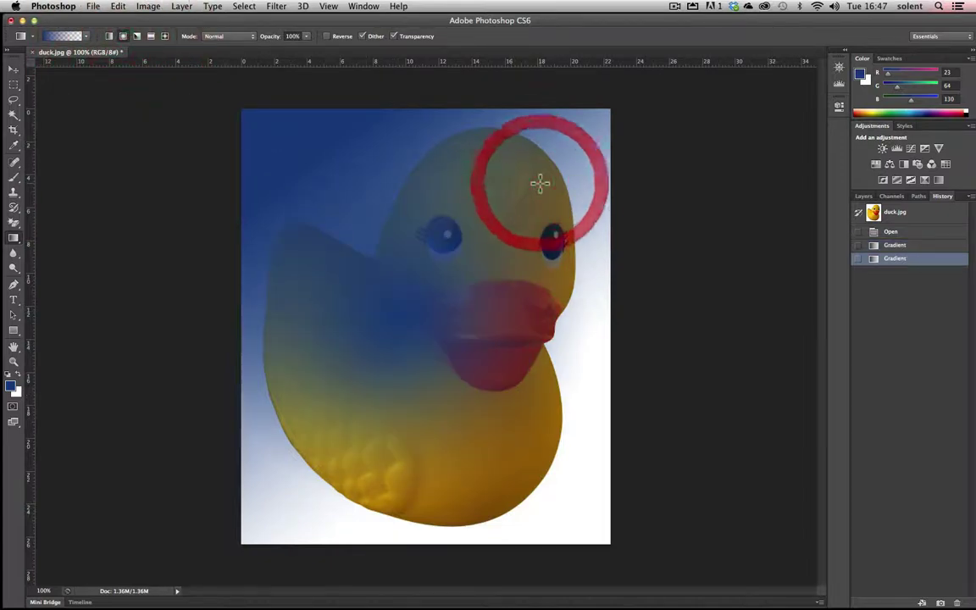
{"action": "left_click", "coordinate": [137, 37]}
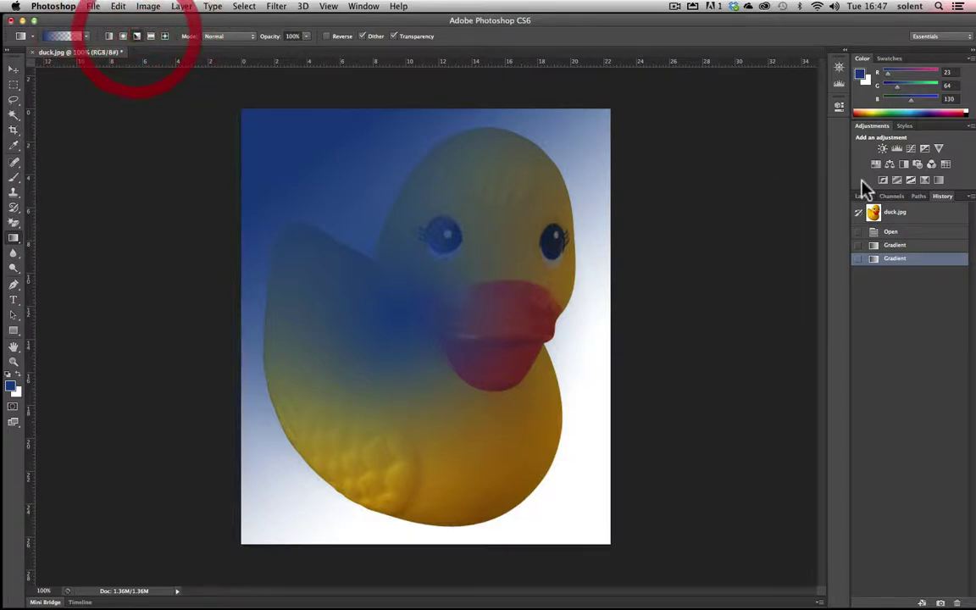
{"action": "left_click", "coordinate": [890, 232]}
Set the Blur Tool to an 88 px brush at 84% strength with the duck's face magnified to 200%.
{"action": "left_click", "coordinate": [15, 255]}
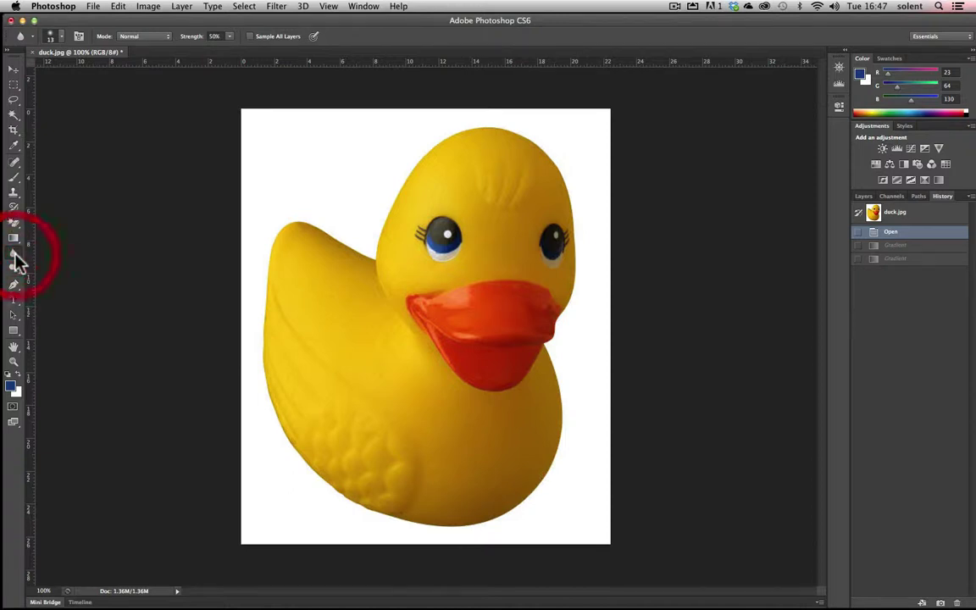
{"action": "left_click", "coordinate": [14, 361]}
{"action": "left_click", "coordinate": [449, 242]}
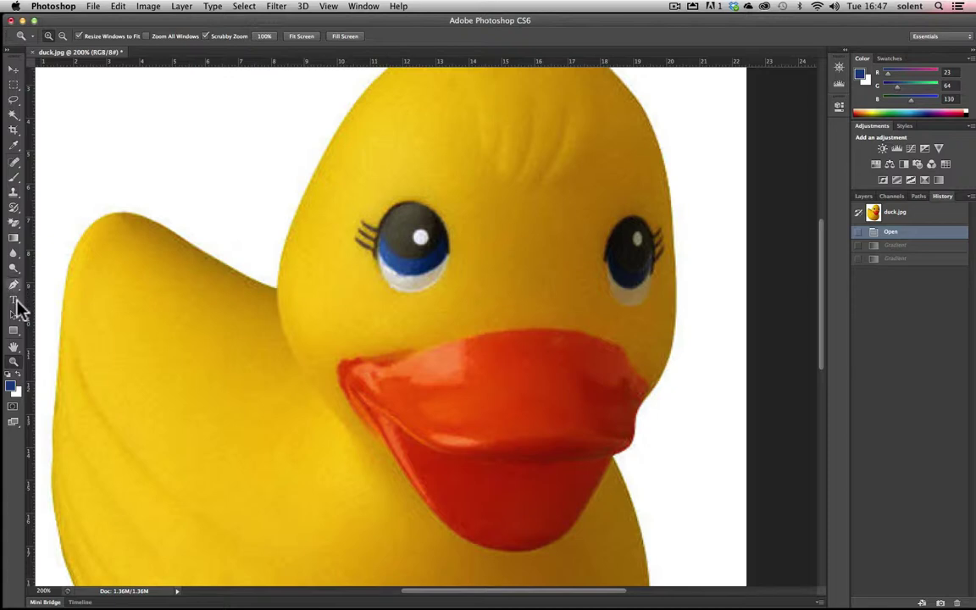
{"action": "left_click", "coordinate": [14, 255]}
{"action": "left_click", "coordinate": [60, 252]}
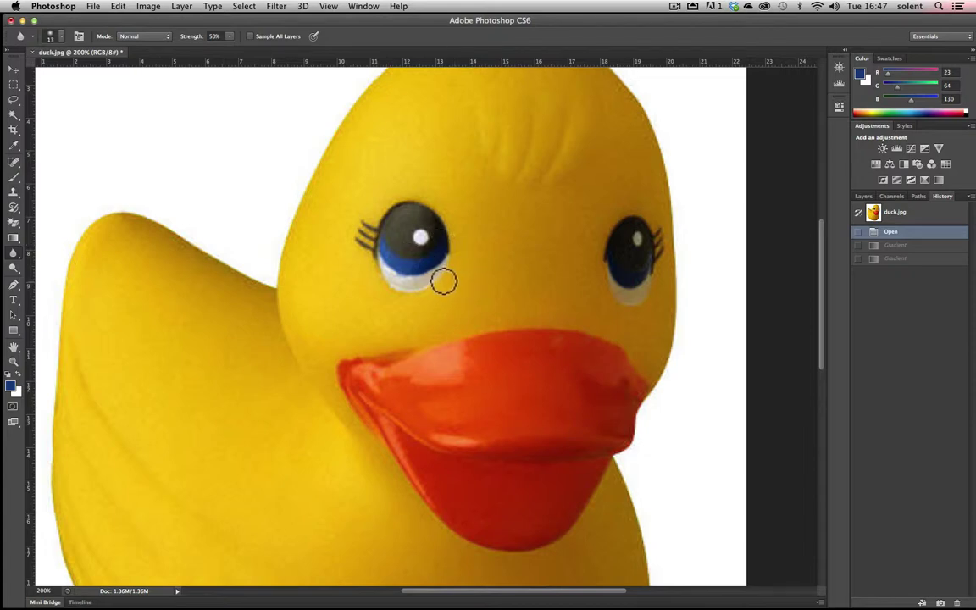
{"action": "left_click", "coordinate": [56, 35]}
{"action": "left_click_drag", "start_coordinate": [25, 77], "coordinate": [76, 79]}
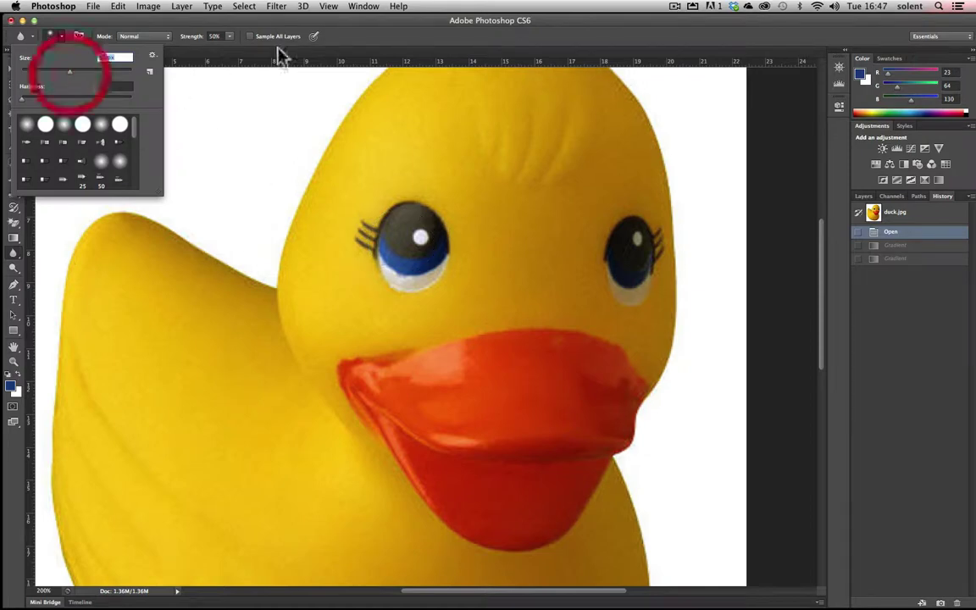
{"action": "left_click", "coordinate": [229, 35]}
{"action": "left_click", "coordinate": [229, 36]}
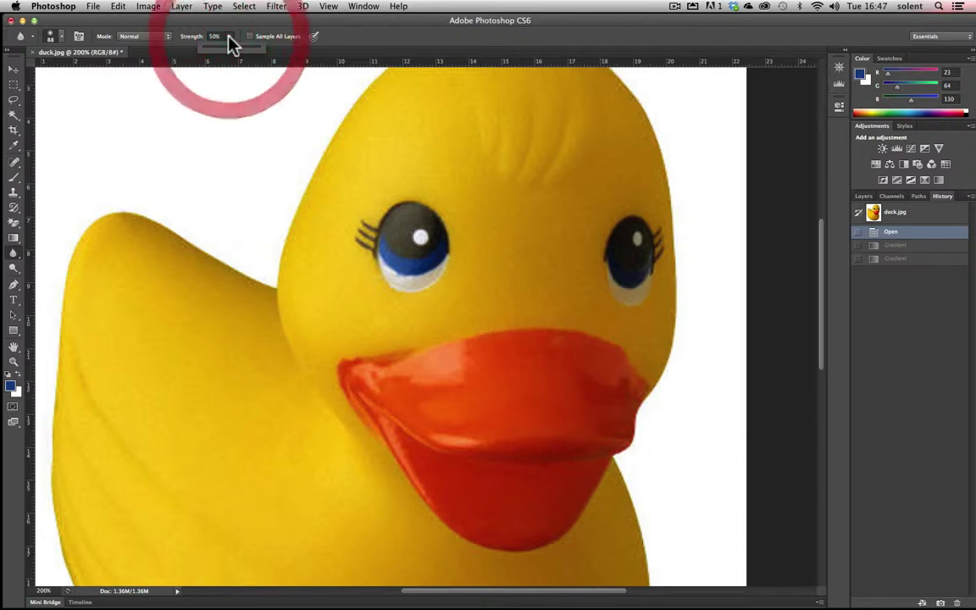
{"action": "mouse_move", "coordinate": [221, 56]}
{"action": "left_mouse_down"}
{"action": "mouse_move", "coordinate": [240, 57]}
{"action": "mouse_move", "coordinate": [229, 60]}
{"action": "left_mouse_up"}
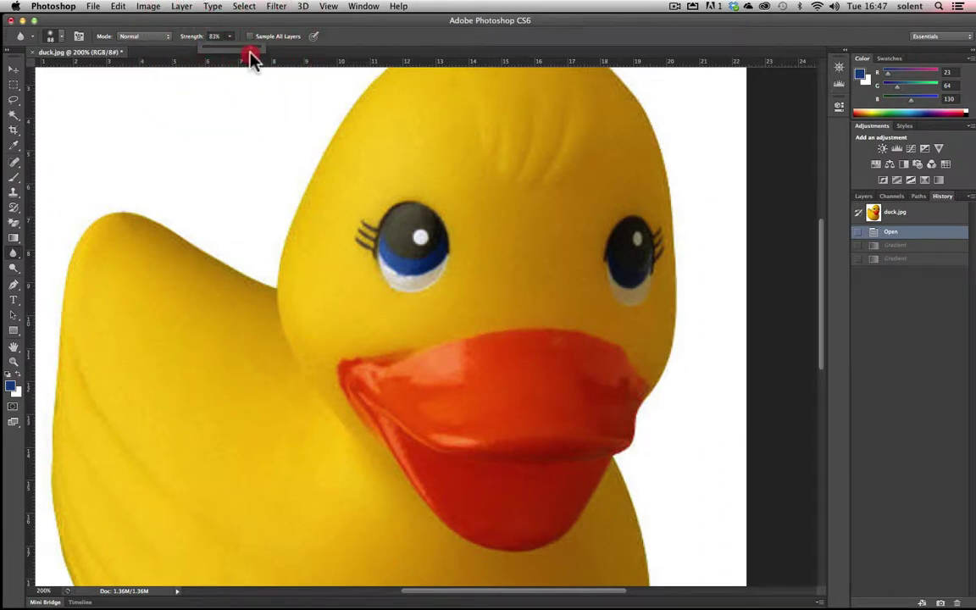
{"action": "left_click_drag", "start_coordinate": [249, 51], "coordinate": [252, 57]}
Blur both of the duck's eyes and their lashes, and revert the image to the Open history state.
{"action": "mouse_move", "coordinate": [364, 244]}
{"action": "left_mouse_down"}
{"action": "mouse_move", "coordinate": [360, 217]}
{"action": "mouse_move", "coordinate": [373, 250]}
{"action": "mouse_move", "coordinate": [410, 221]}
{"action": "mouse_move", "coordinate": [379, 212]}
{"action": "left_mouse_up"}
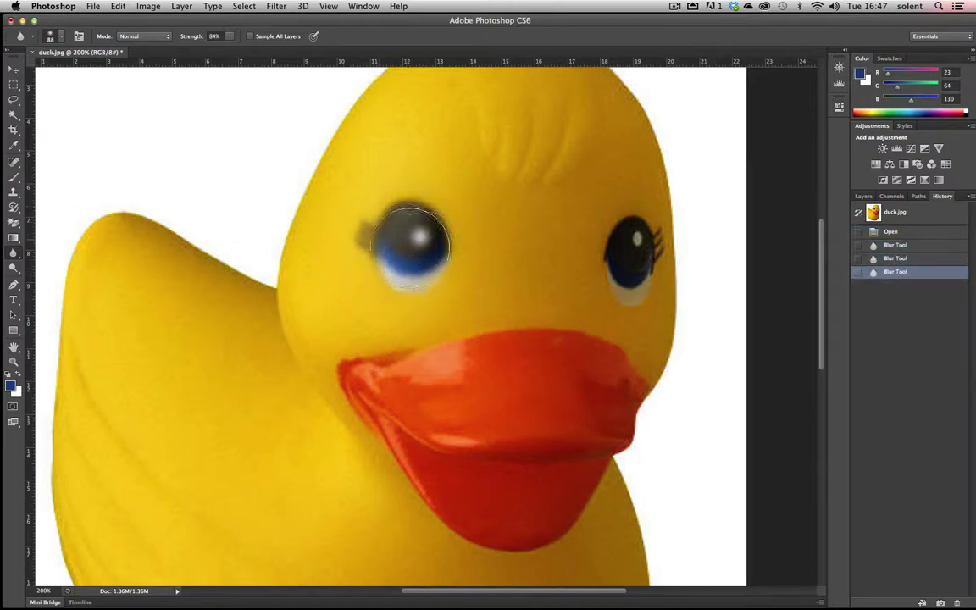
{"action": "left_click_drag", "start_coordinate": [644, 256], "coordinate": [598, 264]}
{"action": "left_click_drag", "start_coordinate": [678, 245], "coordinate": [638, 261]}
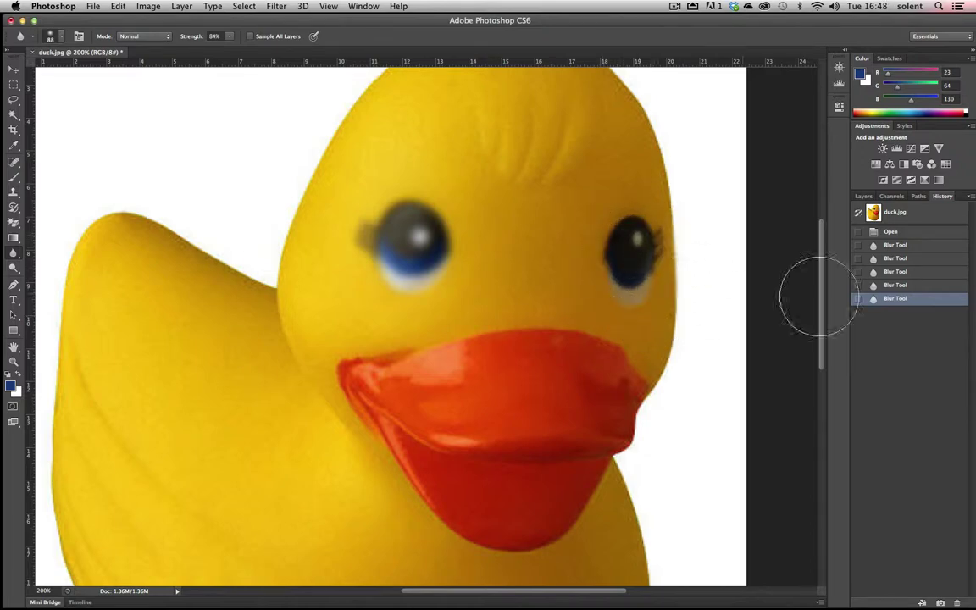
{"action": "left_click", "coordinate": [898, 231]}
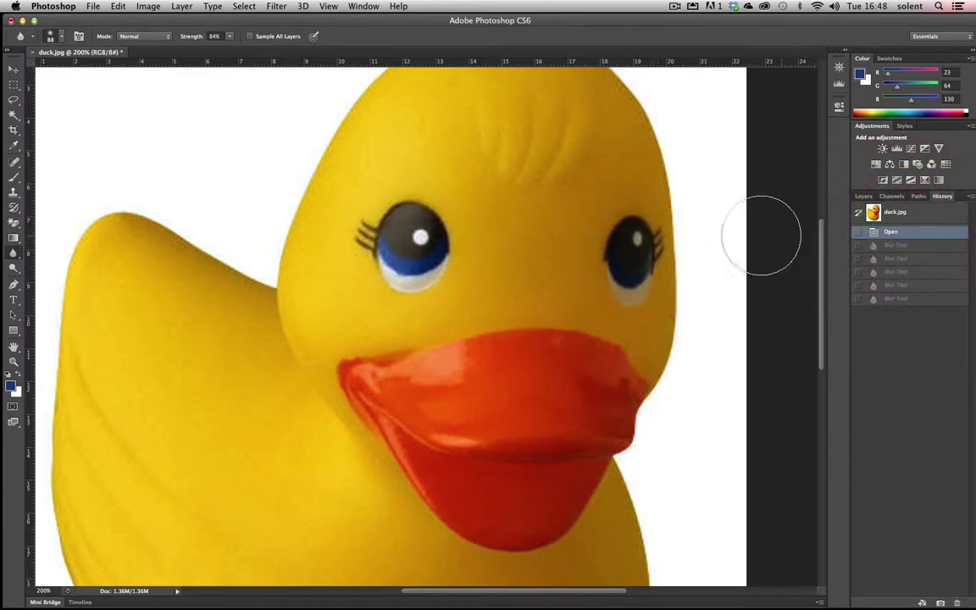
Sharpen the duck's larger eye with a 101 px Sharpen Tool at 50% strength, and restore the Open history state.
{"action": "left_click", "coordinate": [18, 263]}
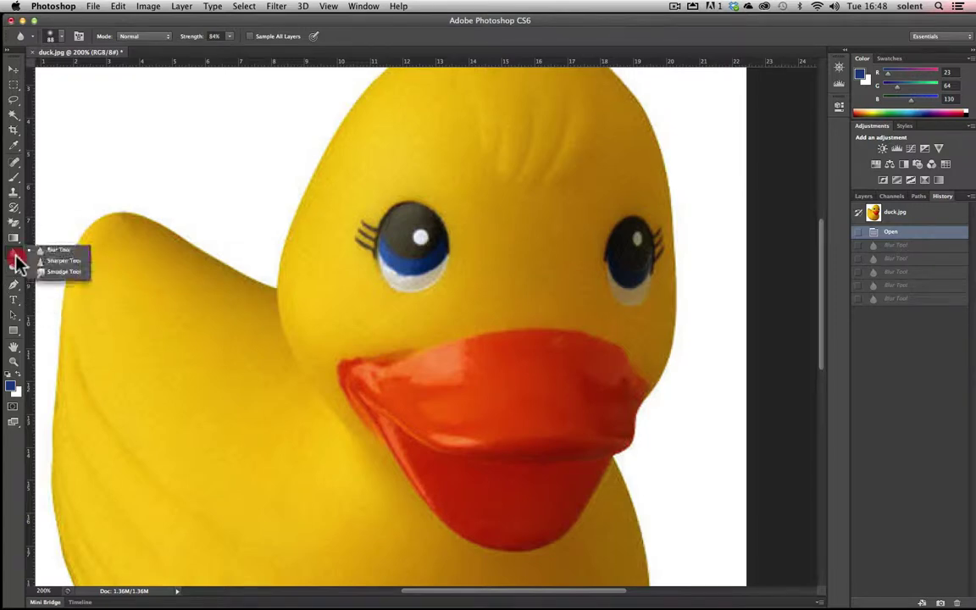
{"action": "left_click", "coordinate": [59, 261]}
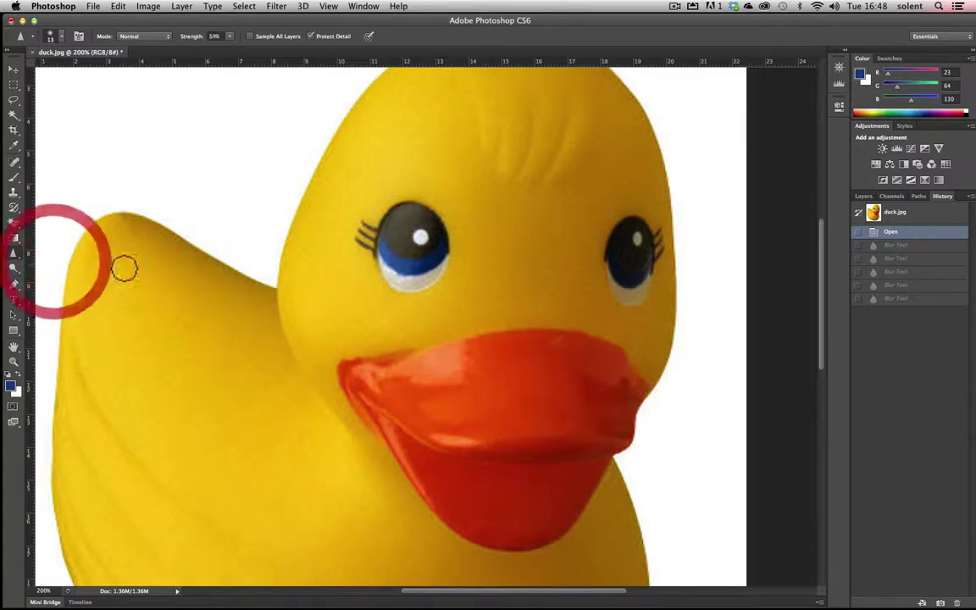
{"action": "left_click", "coordinate": [62, 38]}
{"action": "left_click_drag", "start_coordinate": [28, 73], "coordinate": [78, 76]}
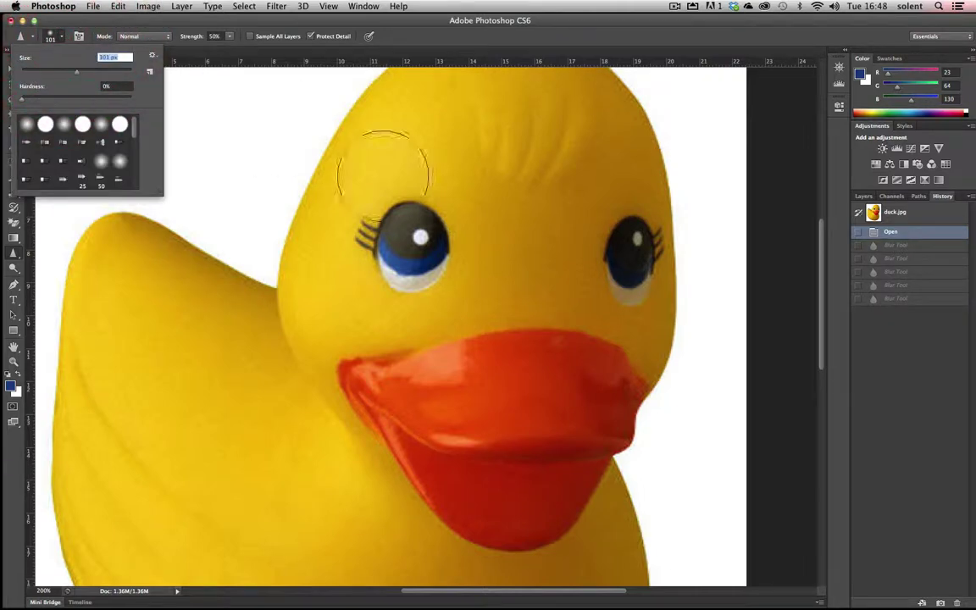
{"action": "left_click", "coordinate": [234, 44]}
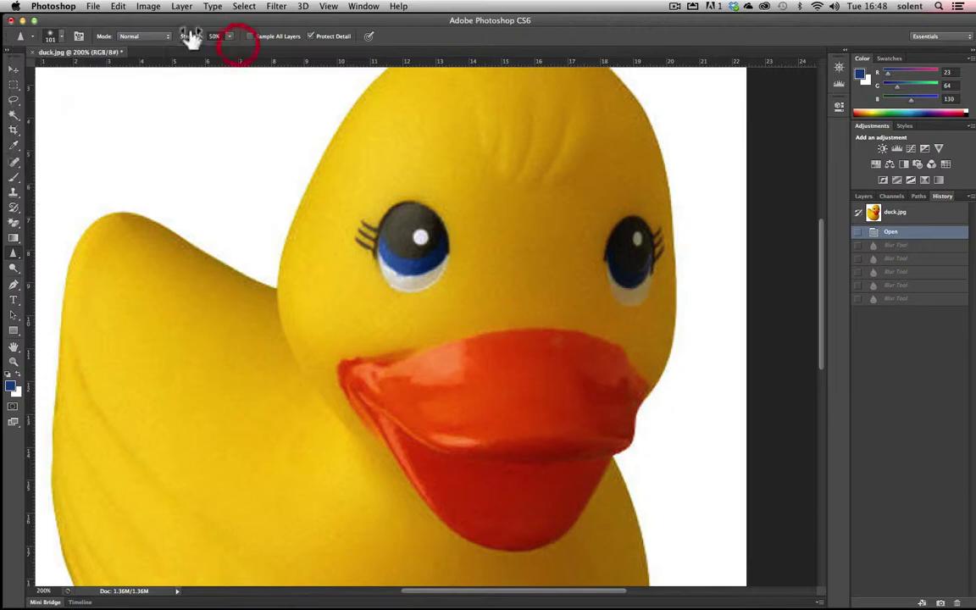
{"action": "mouse_move", "coordinate": [428, 220]}
{"action": "left_mouse_down"}
{"action": "mouse_move", "coordinate": [373, 212]}
{"action": "mouse_move", "coordinate": [432, 263]}
{"action": "mouse_move", "coordinate": [364, 203]}
{"action": "mouse_move", "coordinate": [375, 229]}
{"action": "mouse_move", "coordinate": [423, 236]}
{"action": "mouse_move", "coordinate": [385, 261]}
{"action": "mouse_move", "coordinate": [370, 218]}
{"action": "mouse_move", "coordinate": [359, 228]}
{"action": "mouse_move", "coordinate": [381, 213]}
{"action": "left_mouse_up"}
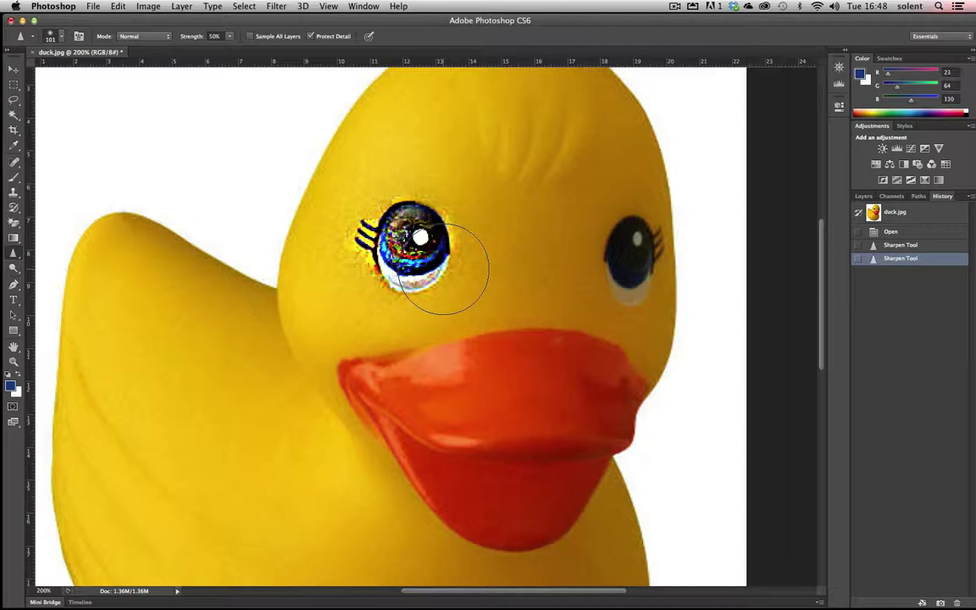
{"action": "left_click", "coordinate": [885, 236]}
Smudge the duck's larger eye, lashes and adjacent head outline with an 87 px Smudge Tool, and return to the Open history state.
{"action": "left_click", "coordinate": [15, 255]}
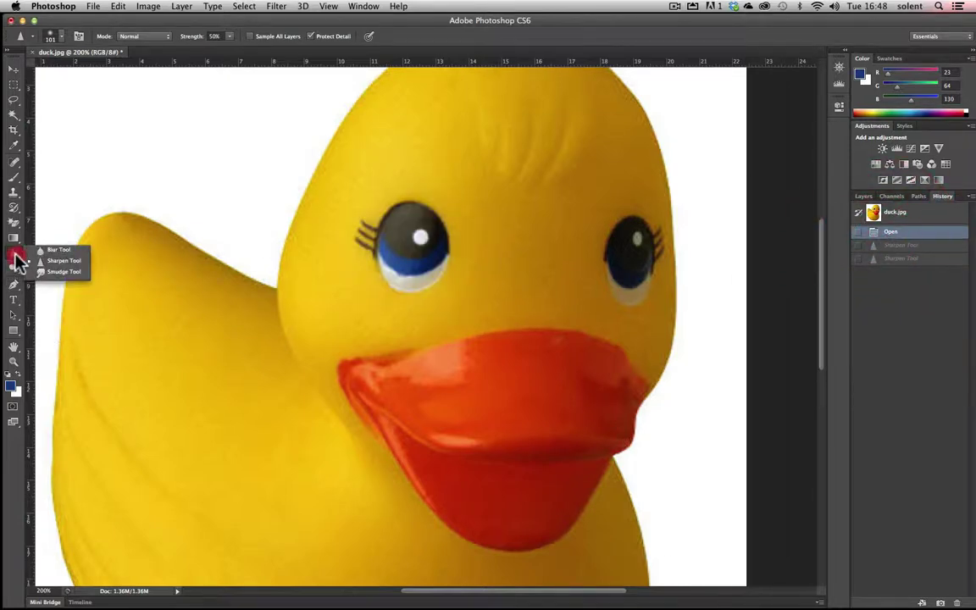
{"action": "left_click", "coordinate": [39, 271]}
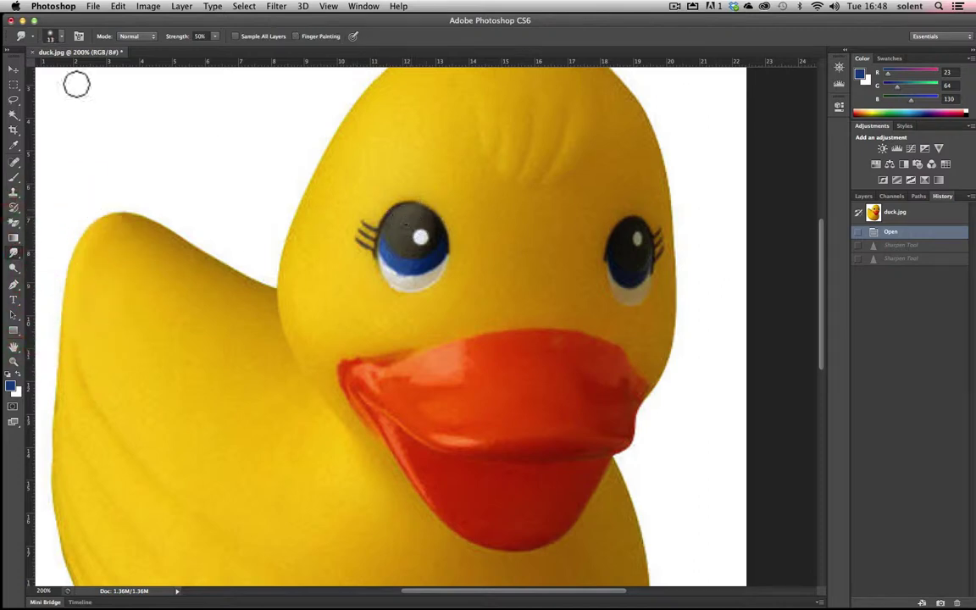
{"action": "left_click", "coordinate": [52, 36]}
{"action": "left_click_drag", "start_coordinate": [28, 76], "coordinate": [73, 78]}
{"action": "left_click", "coordinate": [423, 212]}
{"action": "mouse_move", "coordinate": [419, 237]}
{"action": "left_mouse_down"}
{"action": "mouse_move", "coordinate": [454, 251]}
{"action": "mouse_move", "coordinate": [453, 219]}
{"action": "mouse_move", "coordinate": [419, 230]}
{"action": "mouse_move", "coordinate": [436, 180]}
{"action": "mouse_move", "coordinate": [385, 226]}
{"action": "mouse_move", "coordinate": [353, 222]}
{"action": "left_mouse_up"}
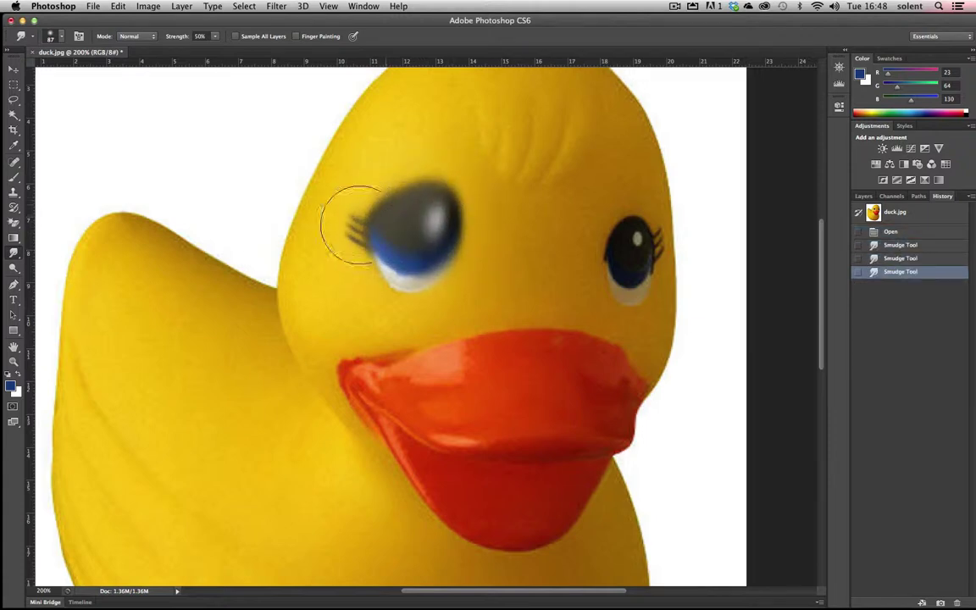
{"action": "mouse_move", "coordinate": [302, 198]}
{"action": "left_mouse_down"}
{"action": "mouse_move", "coordinate": [287, 264]}
{"action": "mouse_move", "coordinate": [348, 135]}
{"action": "mouse_move", "coordinate": [312, 176]}
{"action": "mouse_move", "coordinate": [350, 103]}
{"action": "mouse_move", "coordinate": [278, 279]}
{"action": "mouse_move", "coordinate": [348, 157]}
{"action": "mouse_move", "coordinate": [315, 127]}
{"action": "left_mouse_up"}
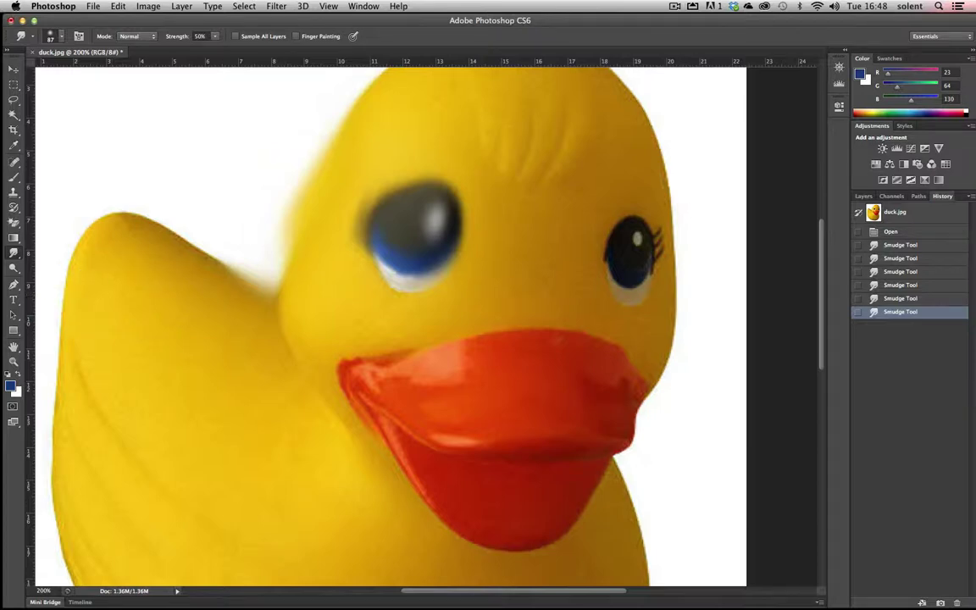
{"action": "left_click", "coordinate": [885, 234]}
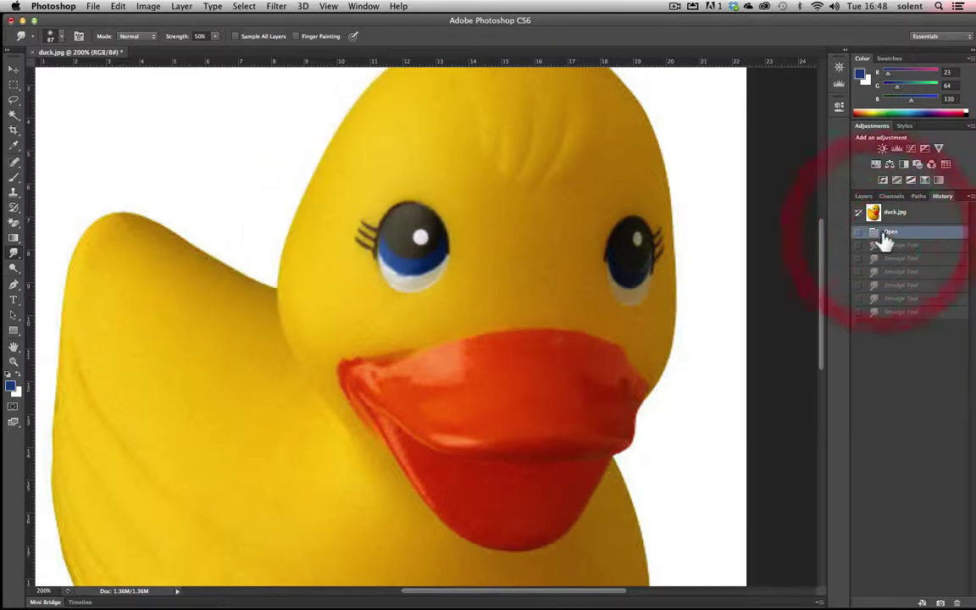
Lighten the duck's larger eye and lashes with a 65 px Dodge Tool on Midtones at 50% exposure.
{"action": "left_click", "coordinate": [14, 270]}
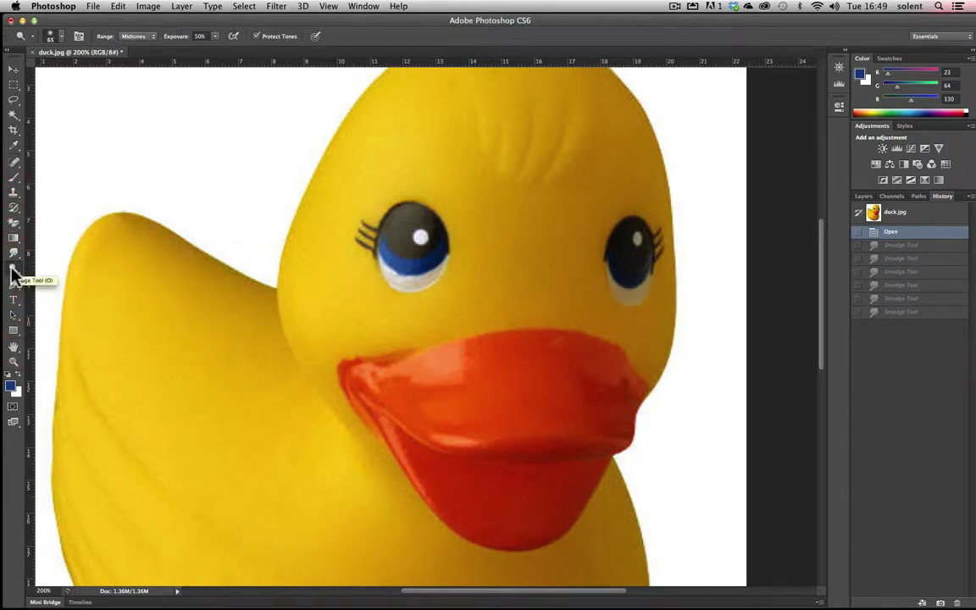
{"action": "left_click_drag", "start_coordinate": [14, 270], "coordinate": [72, 266]}
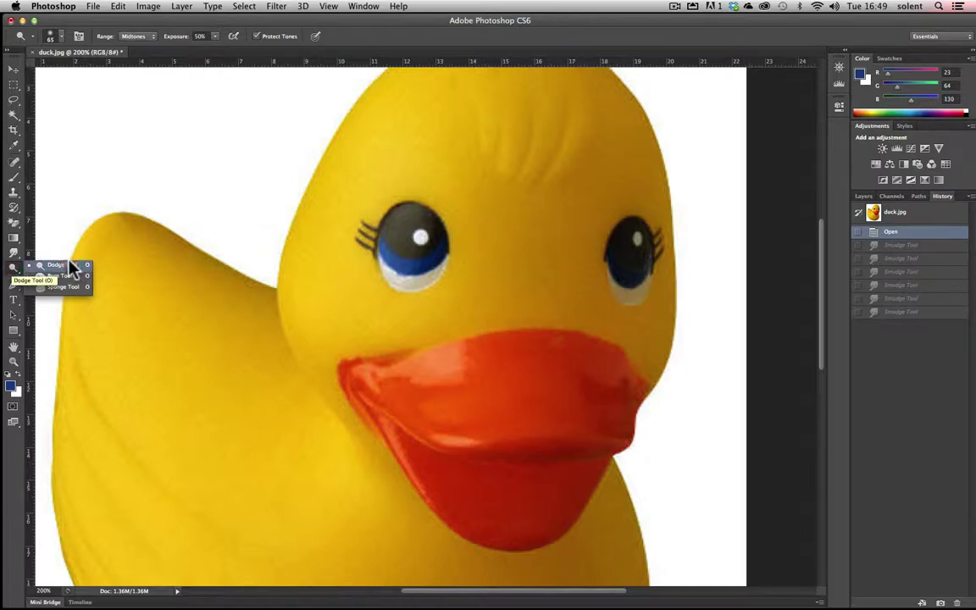
{"action": "left_click_drag", "start_coordinate": [74, 268], "coordinate": [71, 267]}
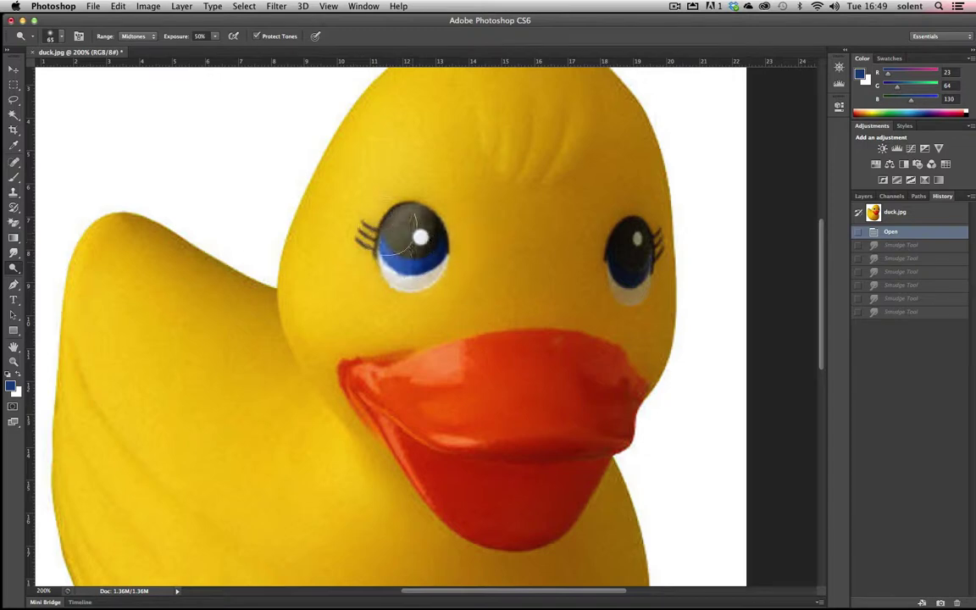
{"action": "mouse_move", "coordinate": [412, 222]}
{"action": "left_mouse_down"}
{"action": "mouse_move", "coordinate": [400, 261]}
{"action": "mouse_move", "coordinate": [376, 253]}
{"action": "mouse_move", "coordinate": [413, 227]}
{"action": "mouse_move", "coordinate": [421, 313]}
{"action": "mouse_move", "coordinate": [452, 268]}
{"action": "mouse_move", "coordinate": [421, 224]}
{"action": "mouse_move", "coordinate": [366, 199]}
{"action": "mouse_move", "coordinate": [433, 246]}
{"action": "mouse_move", "coordinate": [438, 223]}
{"action": "mouse_move", "coordinate": [412, 237]}
{"action": "mouse_move", "coordinate": [455, 254]}
{"action": "mouse_move", "coordinate": [455, 233]}
{"action": "mouse_move", "coordinate": [446, 254]}
{"action": "mouse_move", "coordinate": [455, 283]}
{"action": "mouse_move", "coordinate": [453, 268]}
{"action": "mouse_move", "coordinate": [359, 217]}
{"action": "left_mouse_up"}
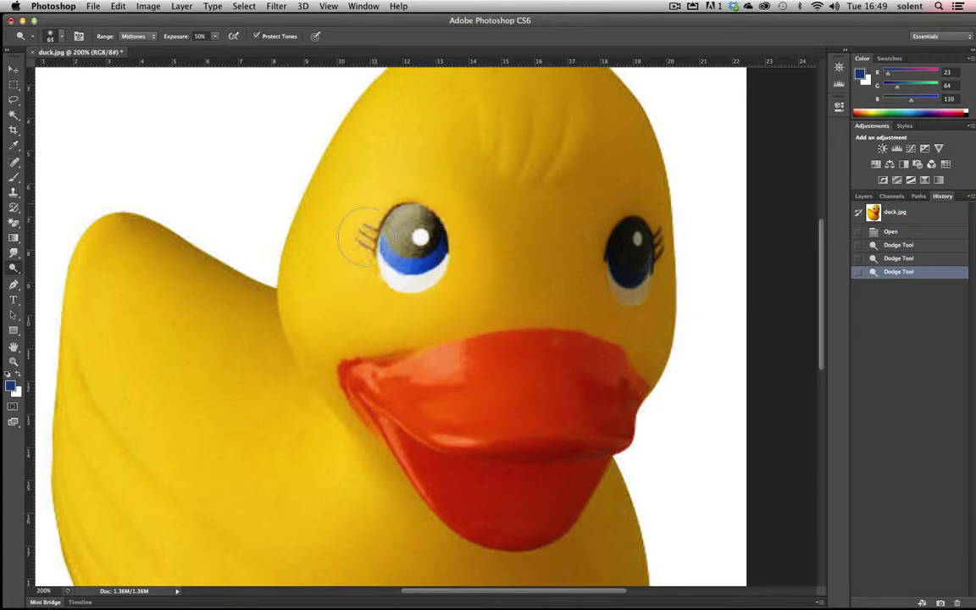
Darken the duck's larger eye and lashes with a 65 px Burn Tool on Midtones at 50% exposure.
{"action": "left_click", "coordinate": [15, 272]}
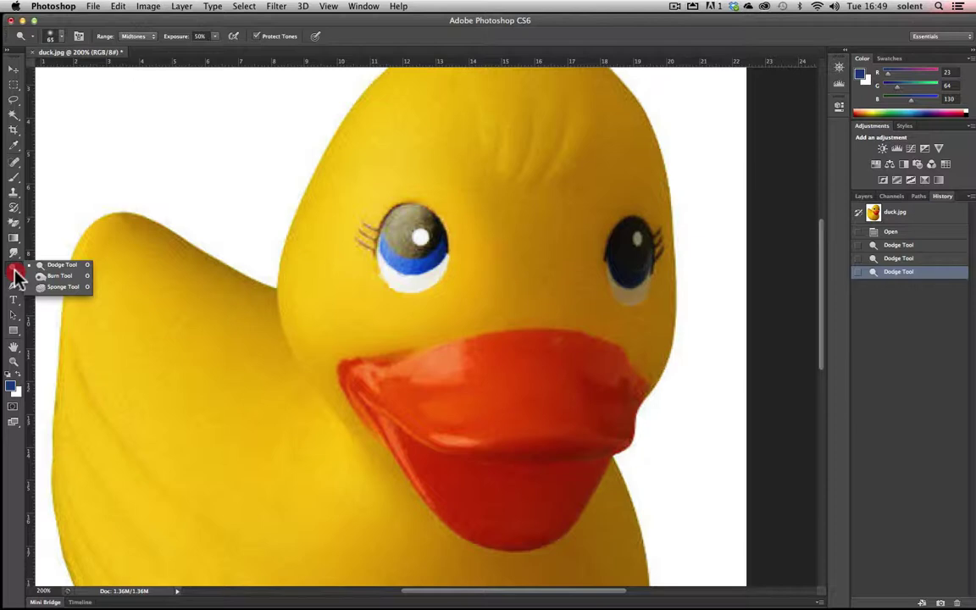
{"action": "left_click", "coordinate": [78, 276]}
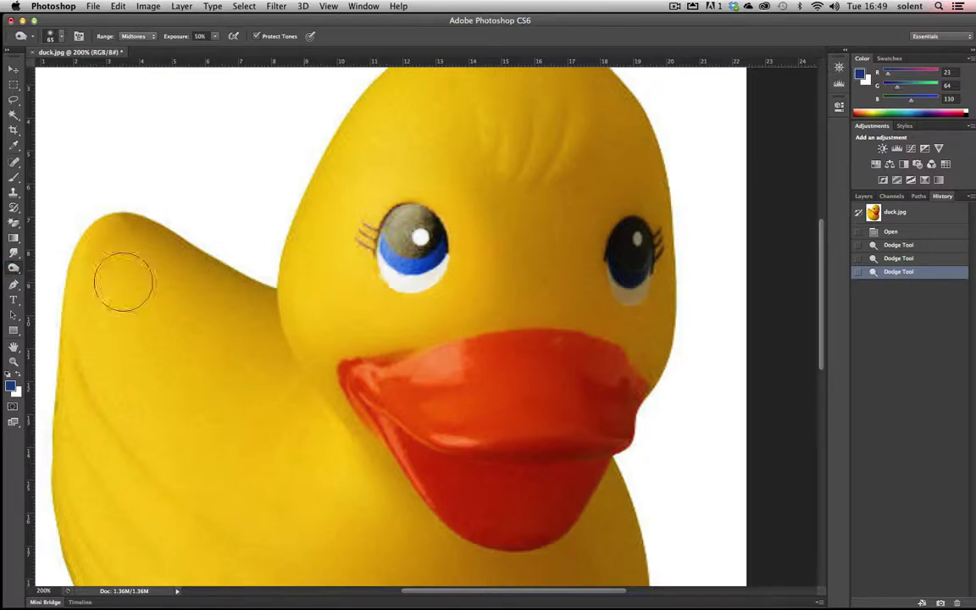
{"action": "mouse_move", "coordinate": [410, 269]}
{"action": "left_mouse_down"}
{"action": "mouse_move", "coordinate": [379, 230]}
{"action": "mouse_move", "coordinate": [377, 259]}
{"action": "mouse_move", "coordinate": [414, 261]}
{"action": "mouse_move", "coordinate": [406, 226]}
{"action": "mouse_move", "coordinate": [370, 238]}
{"action": "mouse_move", "coordinate": [420, 224]}
{"action": "mouse_move", "coordinate": [368, 230]}
{"action": "left_mouse_up"}
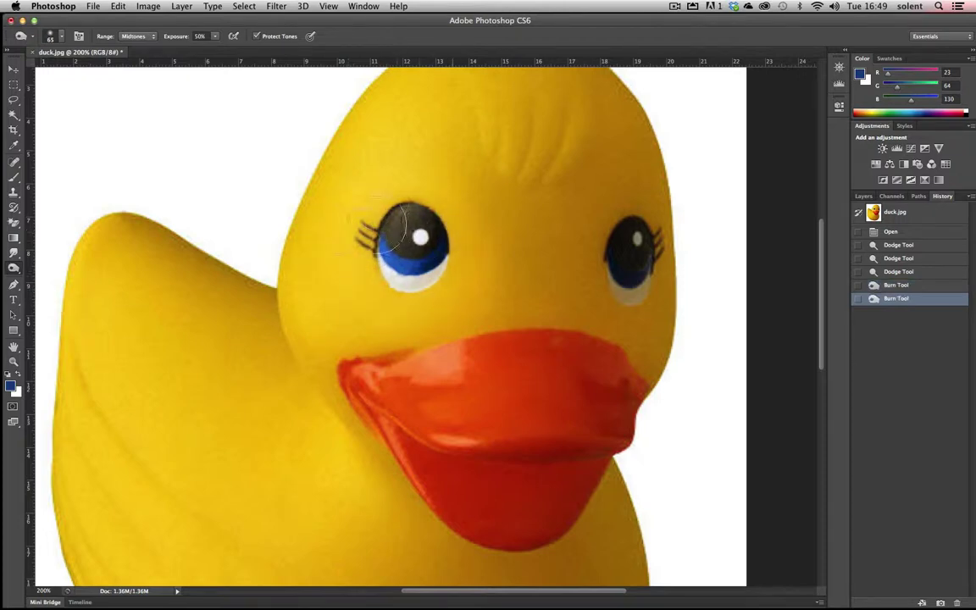
{"action": "mouse_move", "coordinate": [372, 241]}
{"action": "left_mouse_down"}
{"action": "mouse_move", "coordinate": [351, 222]}
{"action": "mouse_move", "coordinate": [370, 290]}
{"action": "left_mouse_up"}
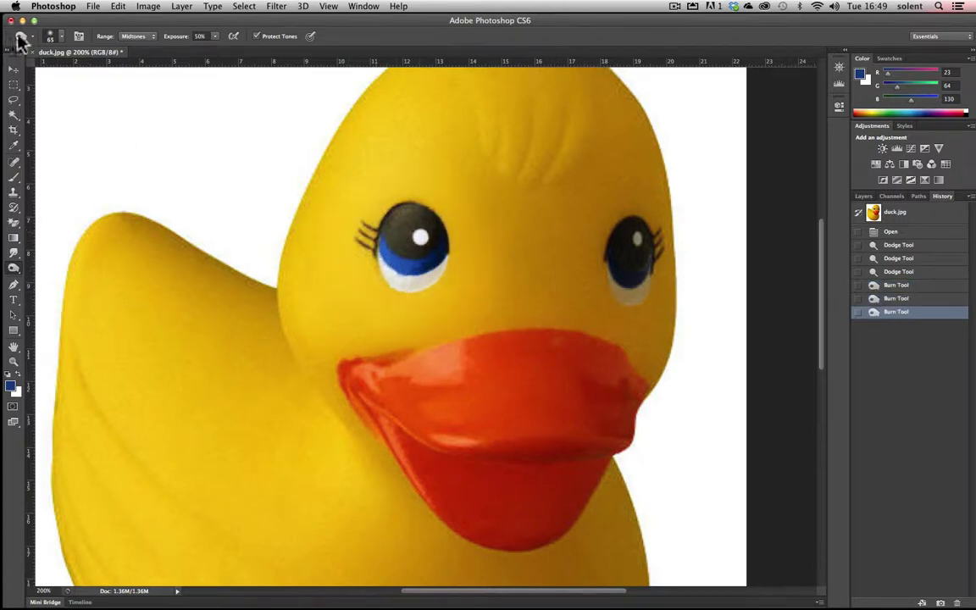
{"action": "left_click", "coordinate": [63, 36]}
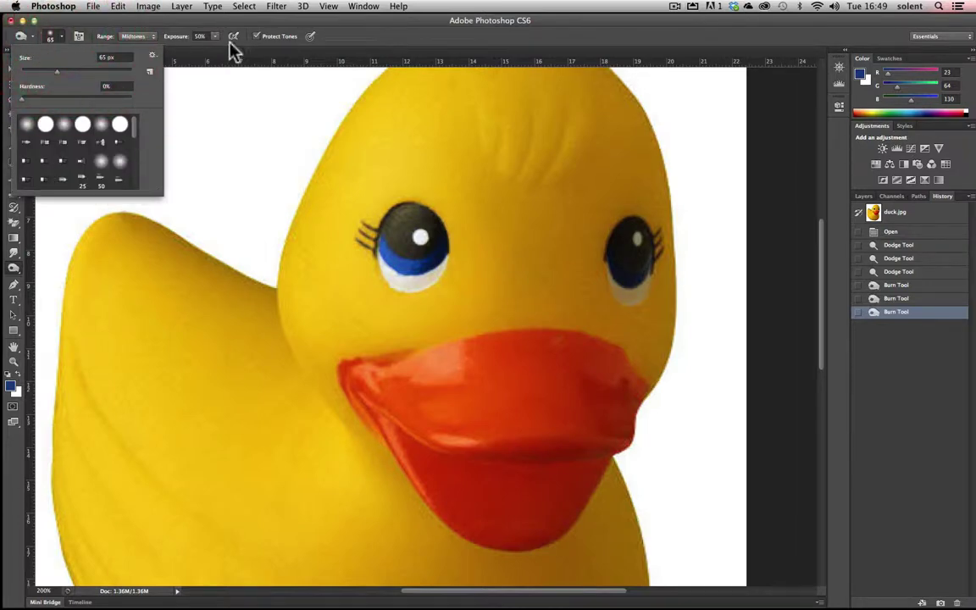
{"action": "left_click", "coordinate": [377, 41]}
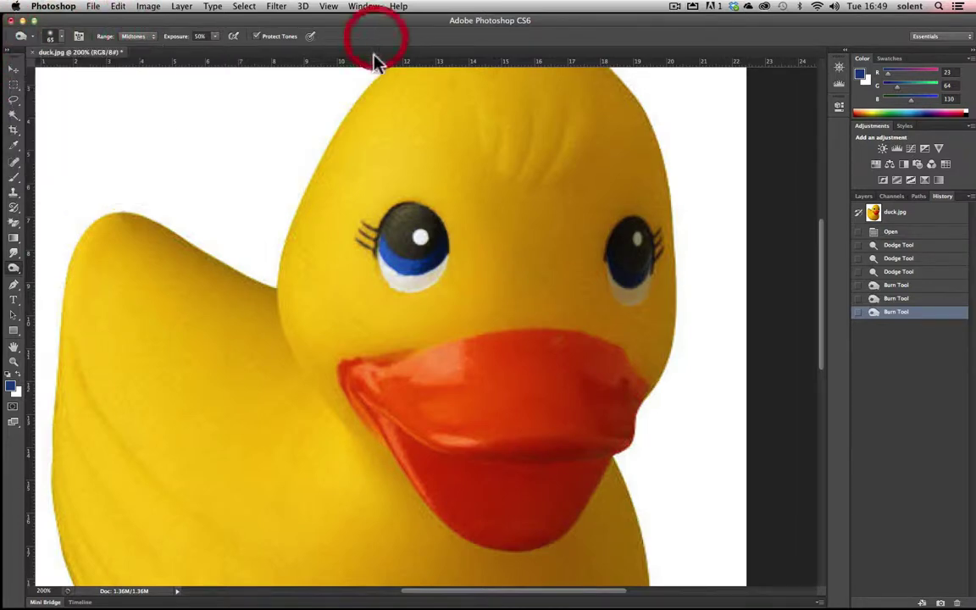
{"action": "left_click", "coordinate": [18, 289]}
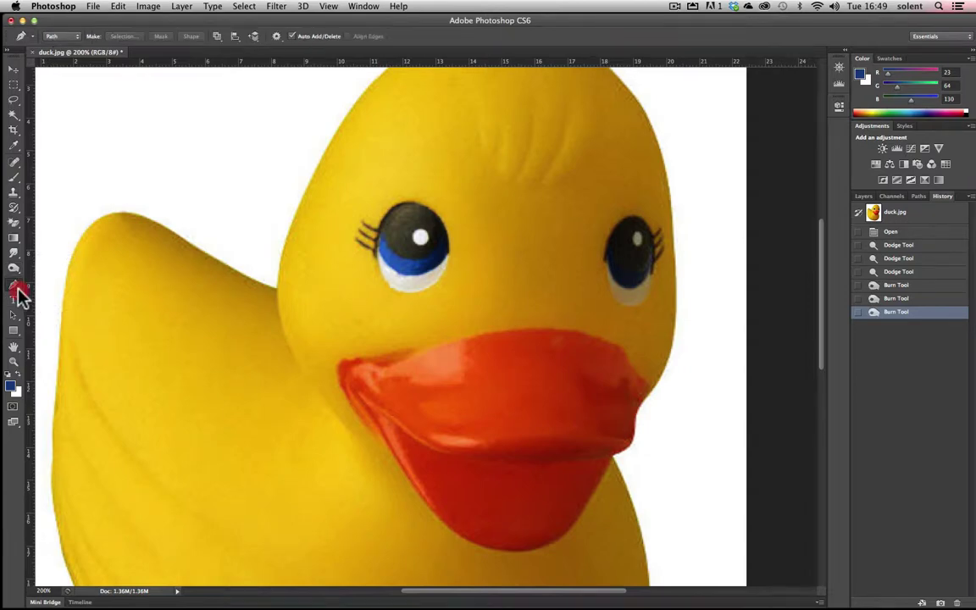
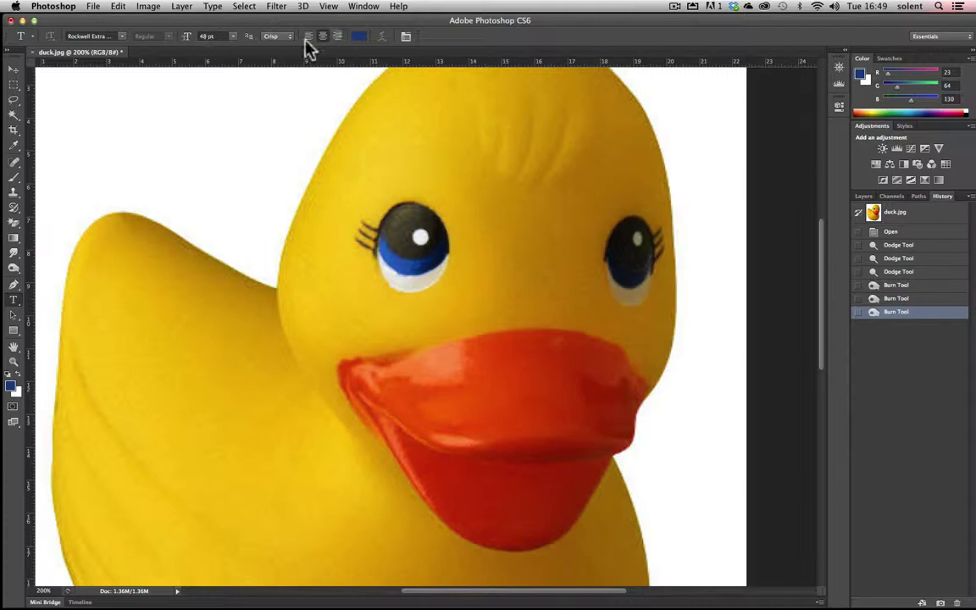
Add the text "HELLO WORLD" in 48 pt blue Rockwell Extra across the duck's tail and larger eye.
{"action": "left_click", "coordinate": [174, 256]}
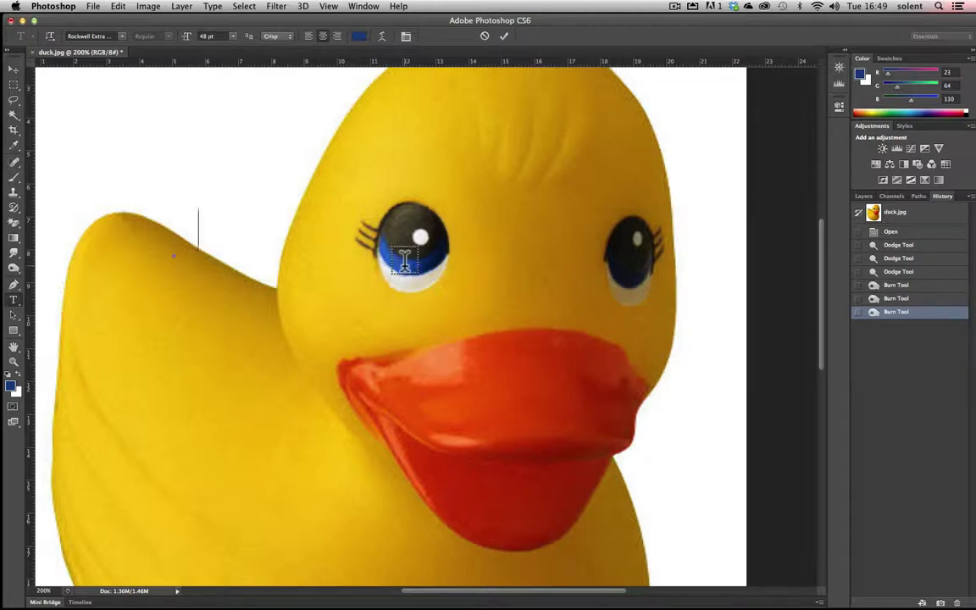
{"action": "type", "text": "HEL"}
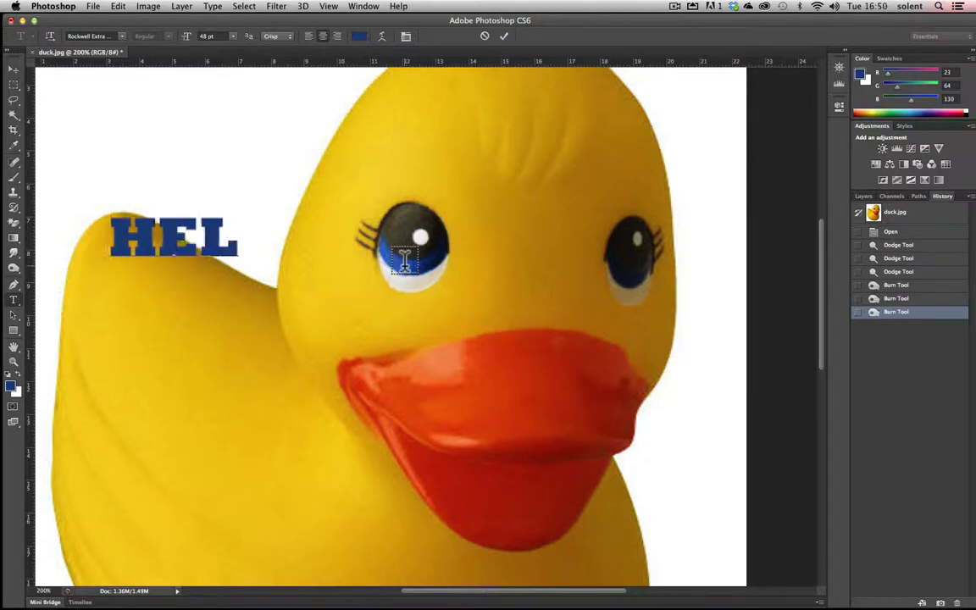
{"action": "type", "text": "LO WORLD"}
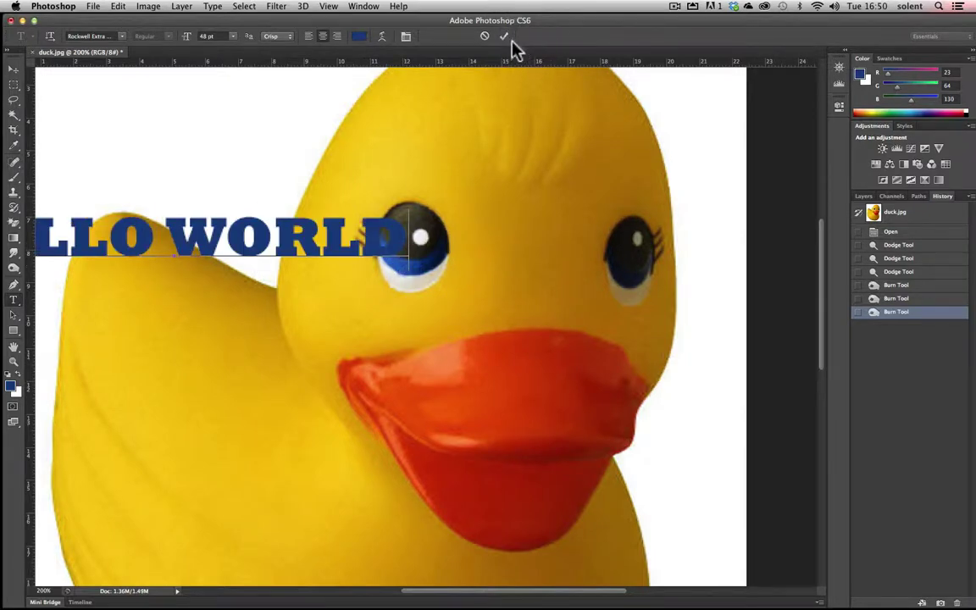
{"action": "left_click", "coordinate": [505, 37]}
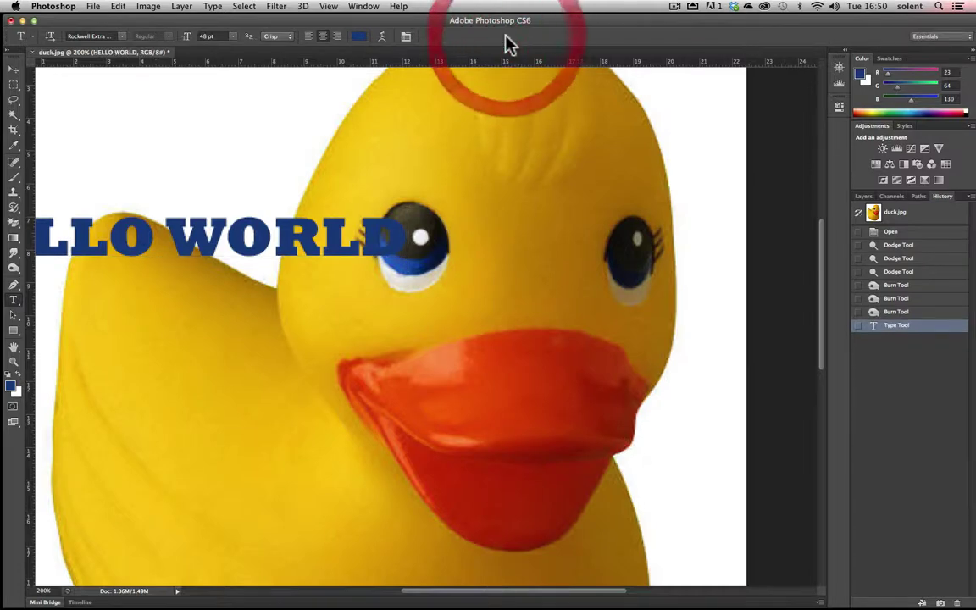
Enlarge the HELLO WORLD text to about 115% across the duck's forehead, and restore the Open history state.
{"action": "left_click", "coordinate": [14, 67]}
{"action": "left_click_drag", "start_coordinate": [140, 246], "coordinate": [331, 142]}
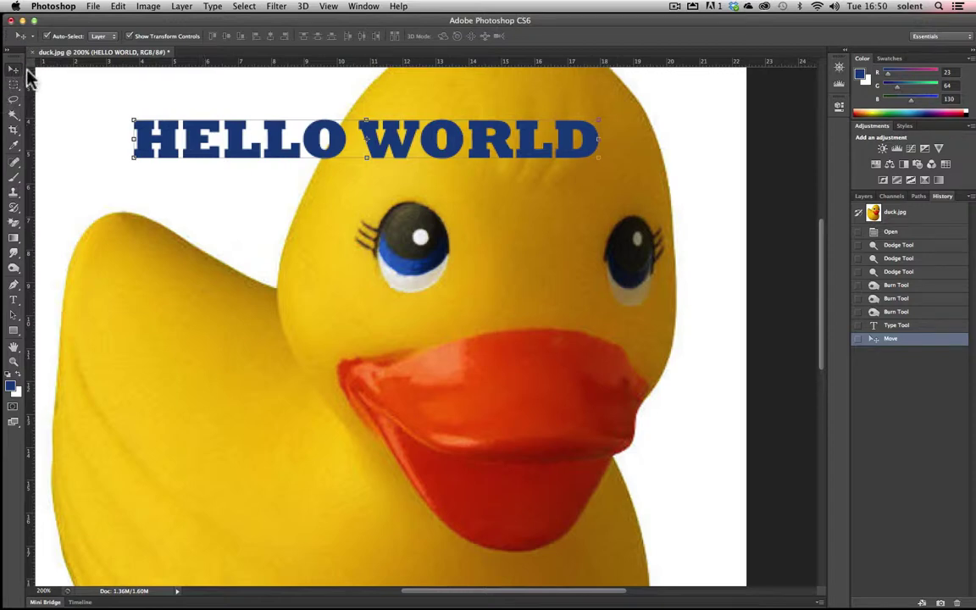
{"action": "left_click_drag", "start_coordinate": [607, 163], "coordinate": [666, 213]}
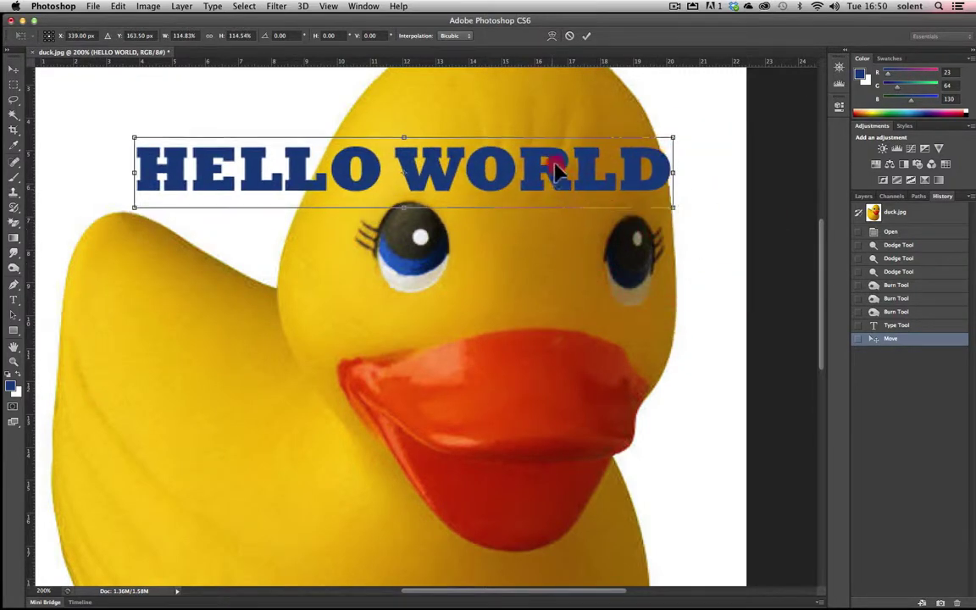
{"action": "left_click_drag", "start_coordinate": [555, 163], "coordinate": [565, 134]}
{"action": "left_click", "coordinate": [586, 35]}
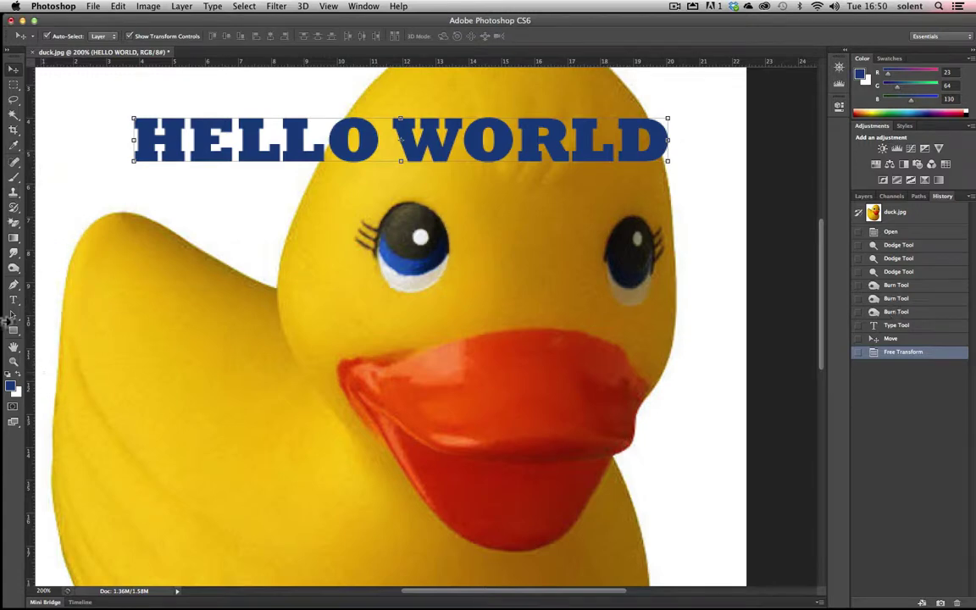
{"action": "left_click", "coordinate": [894, 232]}
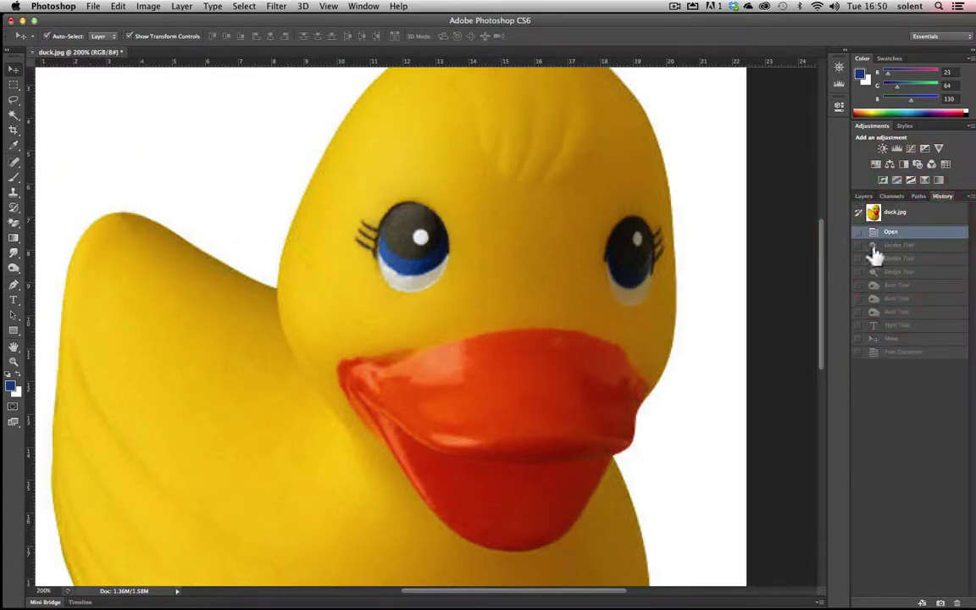
{"action": "left_click", "coordinate": [16, 316]}
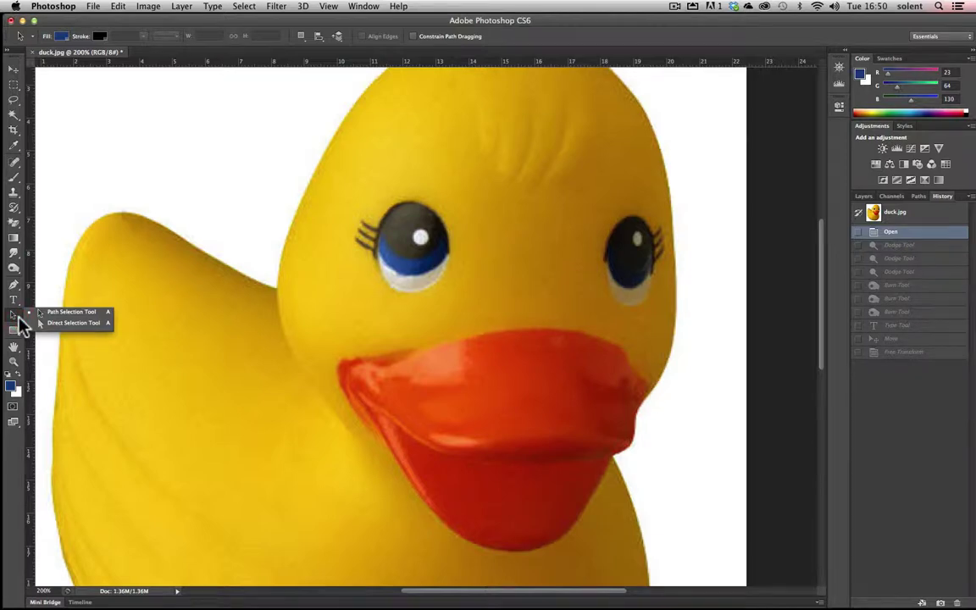
{"action": "left_click", "coordinate": [16, 286]}
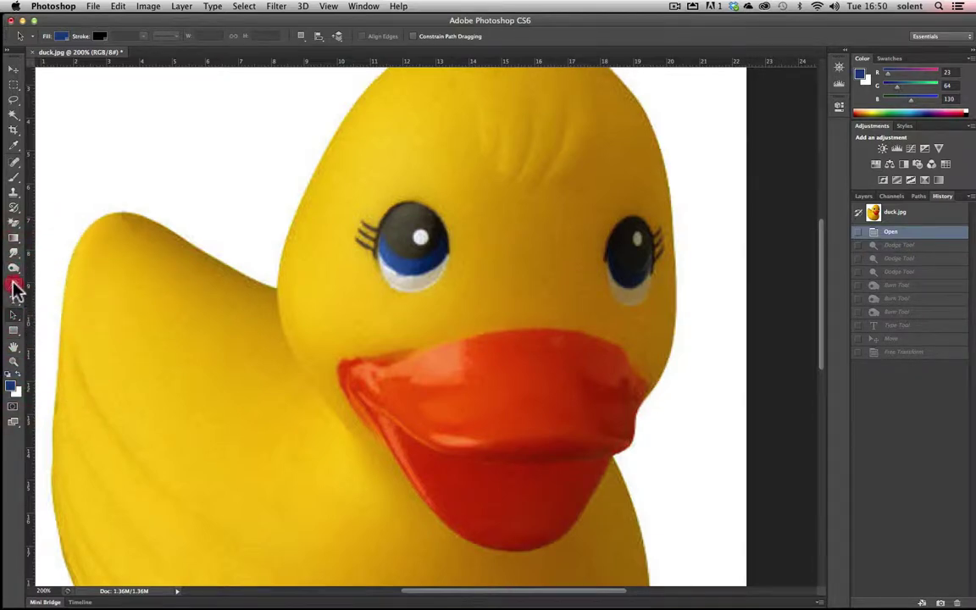
{"action": "left_click", "coordinate": [15, 287]}
{"action": "left_click", "coordinate": [51, 281]}
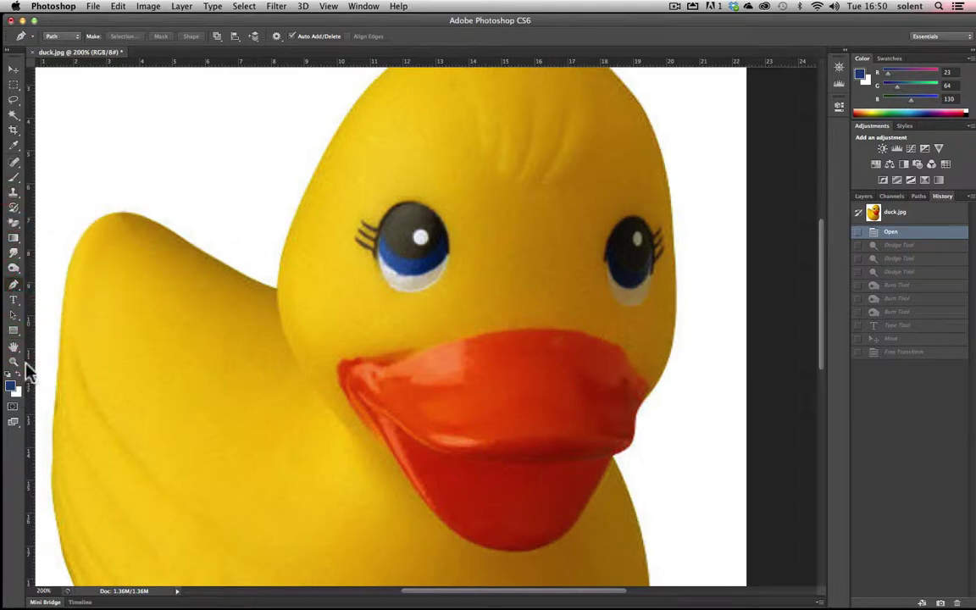
Draw a blue rectangle shape of about 238 × 180 px over the duck's larger eye with the Rectangle Tool.
{"action": "left_click", "coordinate": [14, 330]}
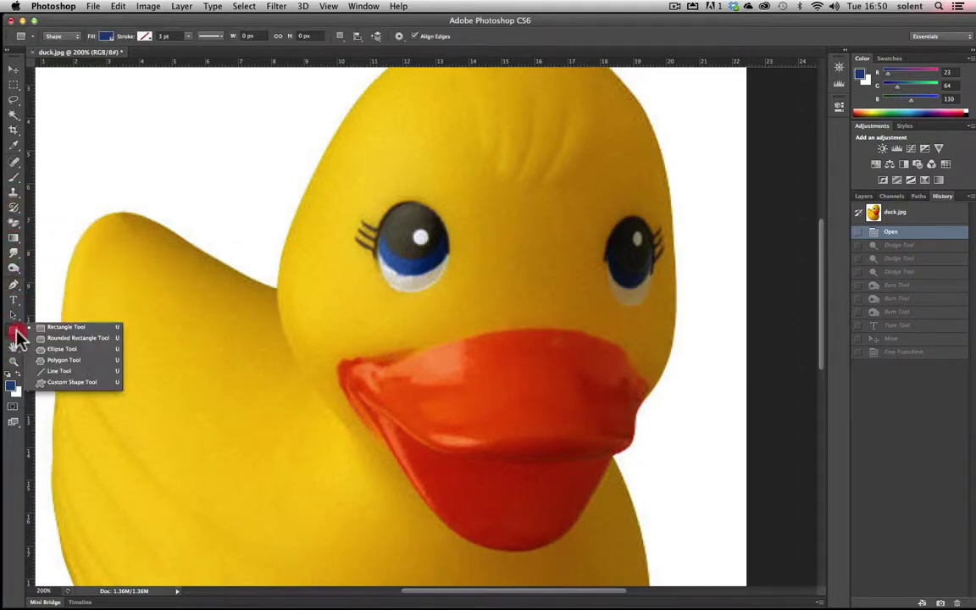
{"action": "left_click", "coordinate": [64, 327]}
{"action": "left_click_drag", "start_coordinate": [192, 169], "coordinate": [466, 378]}
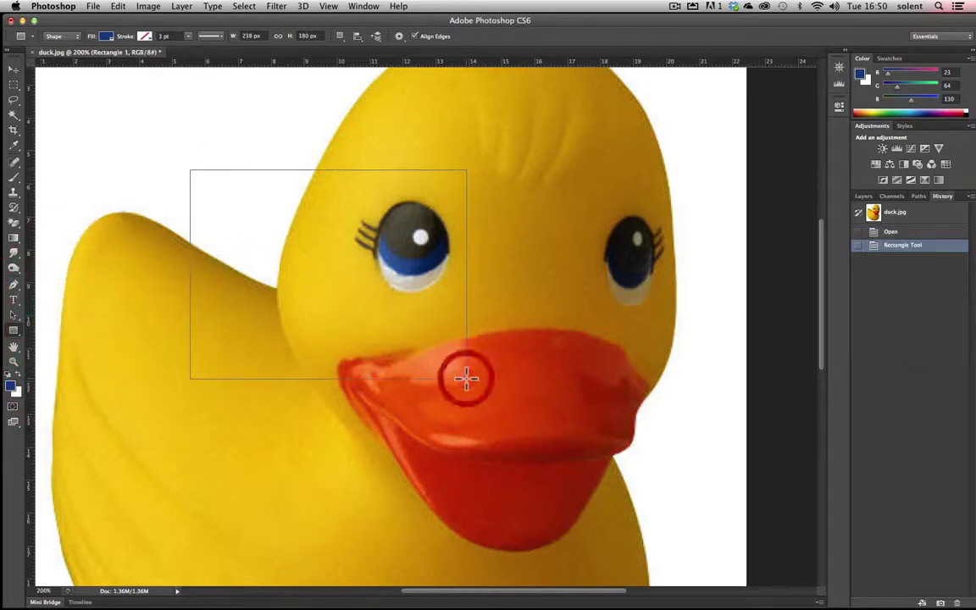
Change the rectangle's fill to magenta and add a second 238 × 180 px rectangle over the duck's smaller eye.
{"action": "left_click", "coordinate": [105, 37]}
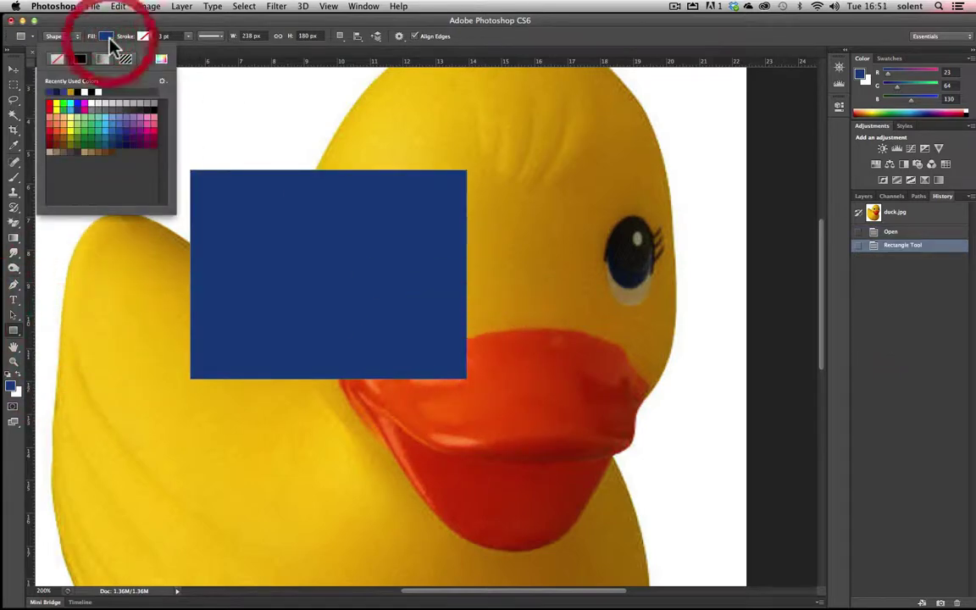
{"action": "left_click", "coordinate": [107, 38]}
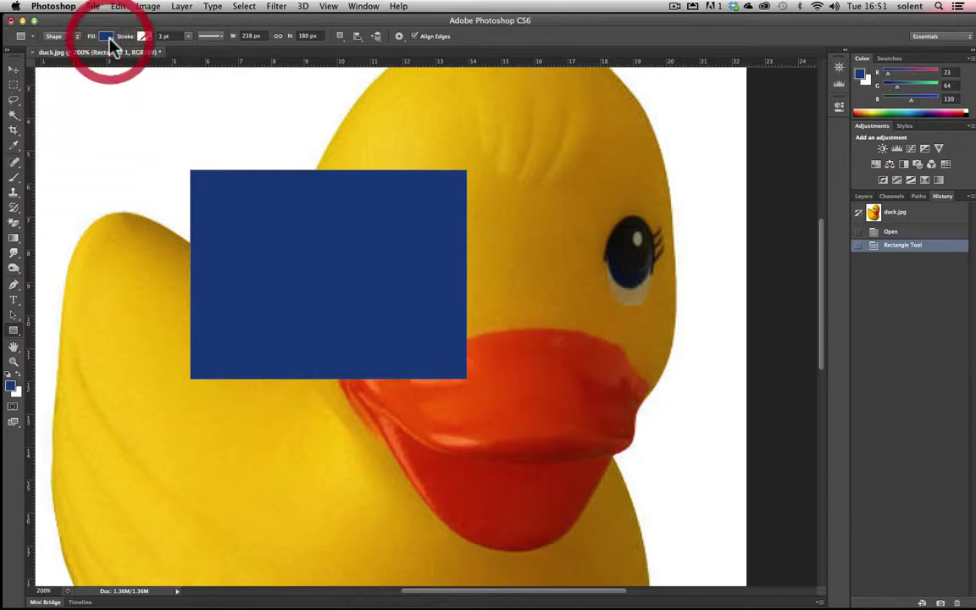
{"action": "left_click", "coordinate": [105, 36]}
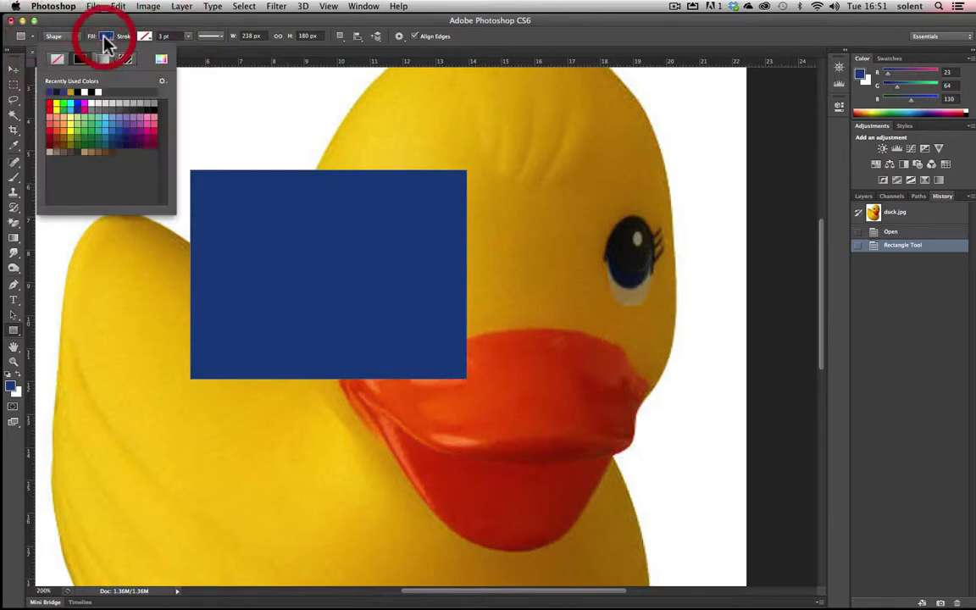
{"action": "left_click", "coordinate": [84, 103]}
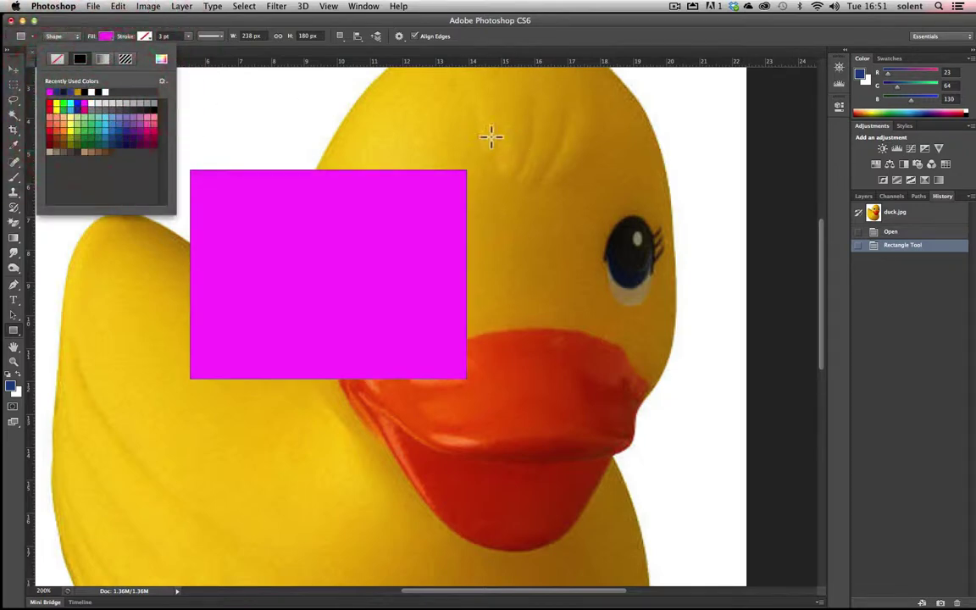
{"action": "left_click", "coordinate": [461, 127]}
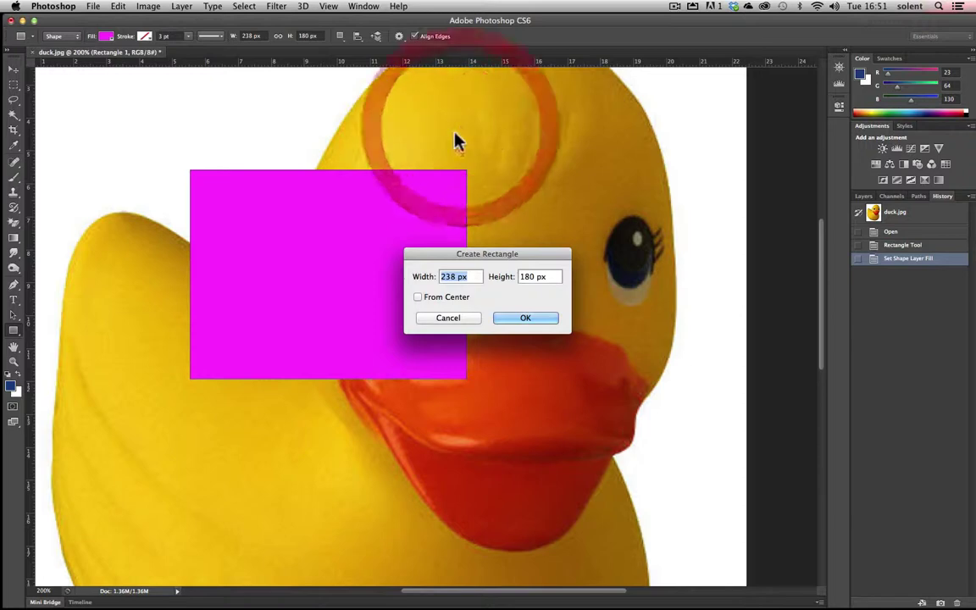
{"action": "left_click", "coordinate": [525, 319]}
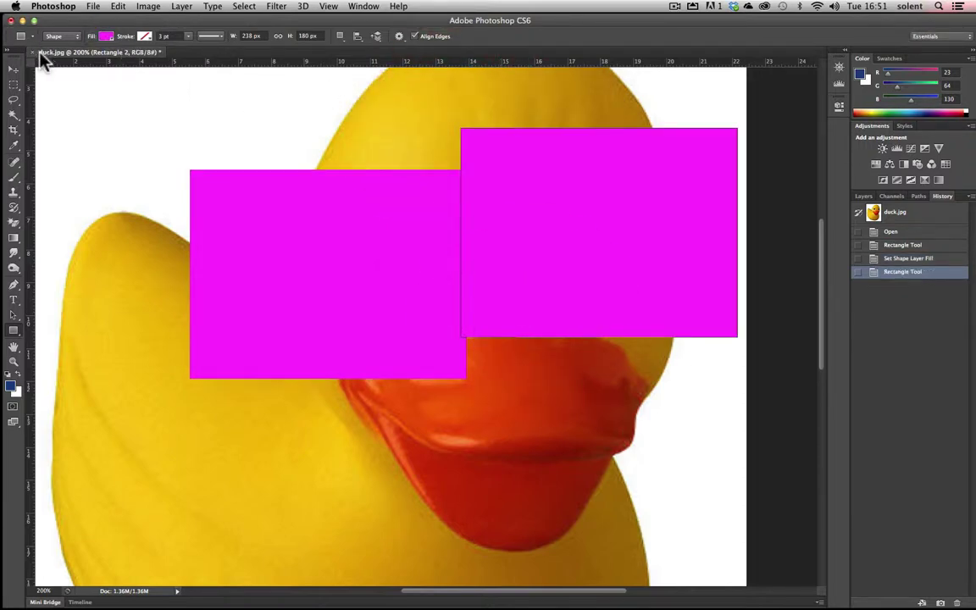
Shrink the second rectangle to about 43% just above the duck's smaller eye, and restore the Open history state.
{"action": "left_click", "coordinate": [13, 68]}
{"action": "left_click_drag", "start_coordinate": [621, 208], "coordinate": [558, 290]}
{"action": "left_click_drag", "start_coordinate": [396, 208], "coordinate": [557, 331]}
{"action": "left_click_drag", "start_coordinate": [657, 348], "coordinate": [632, 206]}
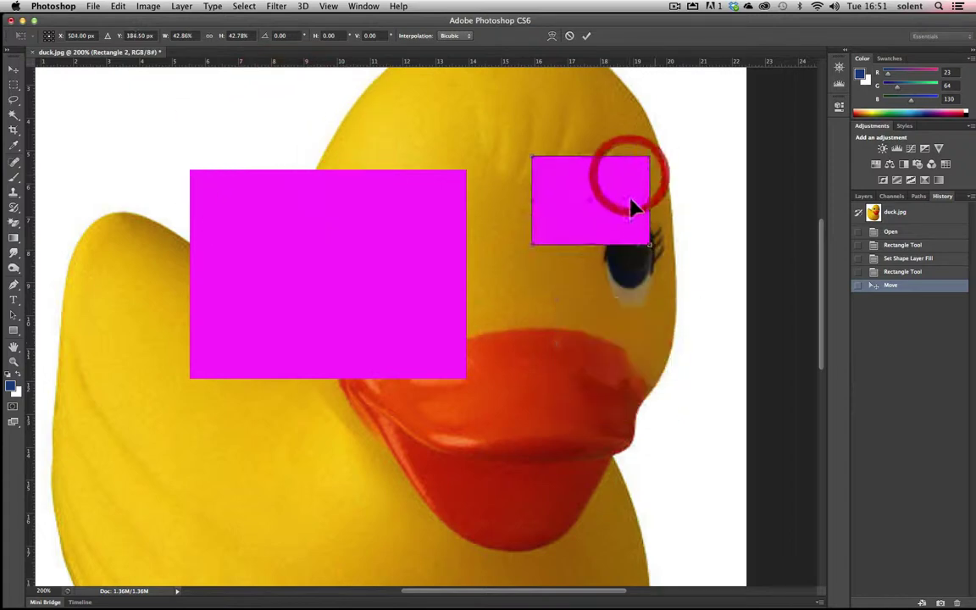
{"action": "left_click", "coordinate": [585, 37]}
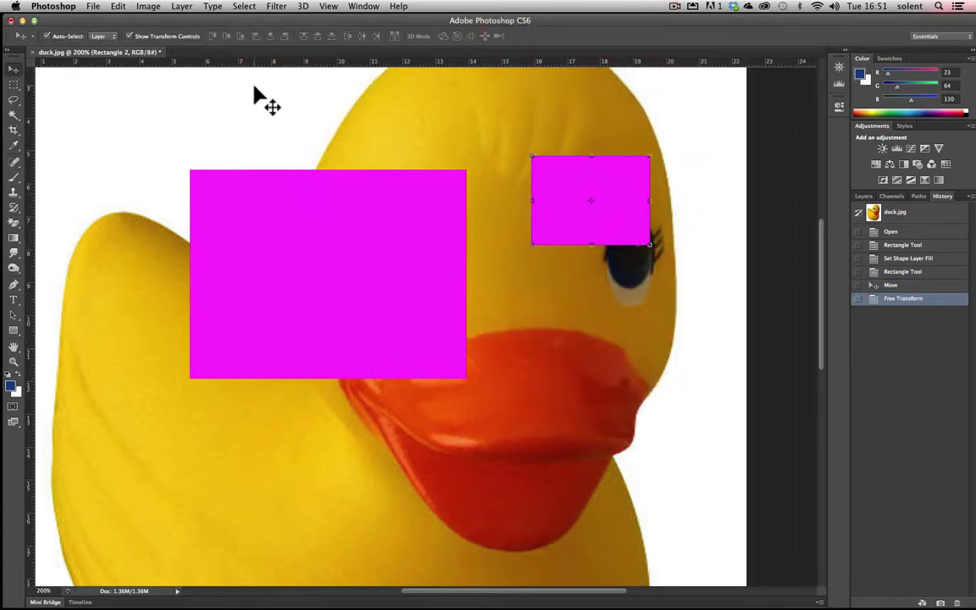
{"action": "left_click", "coordinate": [894, 232]}
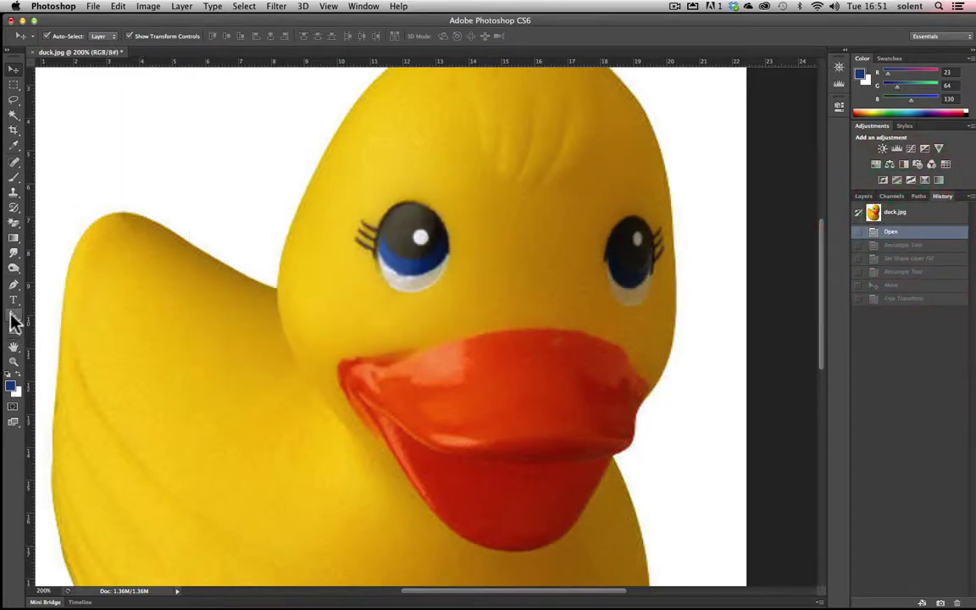
Replace the current shapes of the Custom Shape Tool with the complete "All" shape set.
{"action": "left_click_drag", "start_coordinate": [17, 332], "coordinate": [74, 384]}
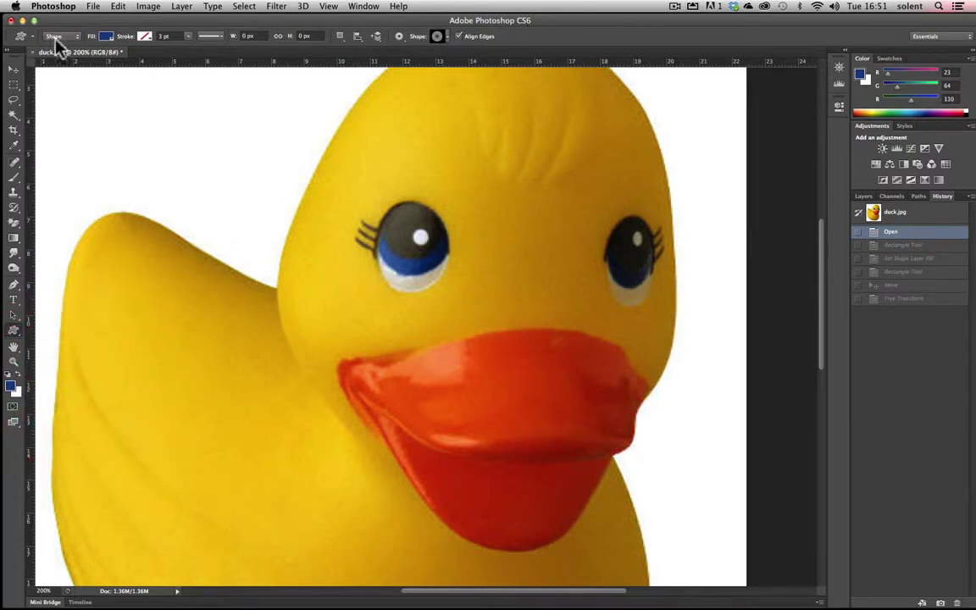
{"action": "left_click", "coordinate": [447, 37]}
{"action": "left_click_drag", "start_coordinate": [545, 91], "coordinate": [561, 49]}
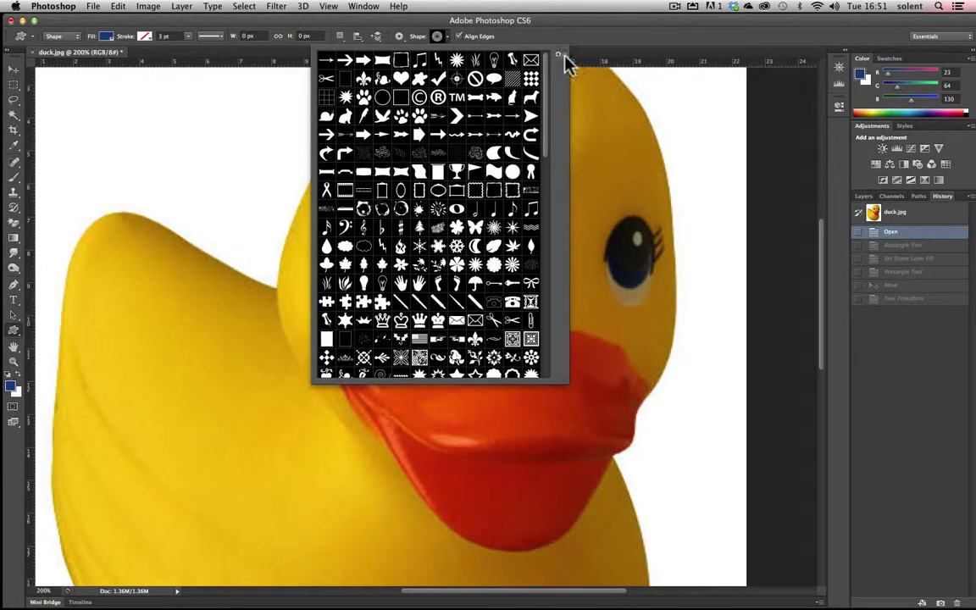
{"action": "left_click", "coordinate": [560, 57]}
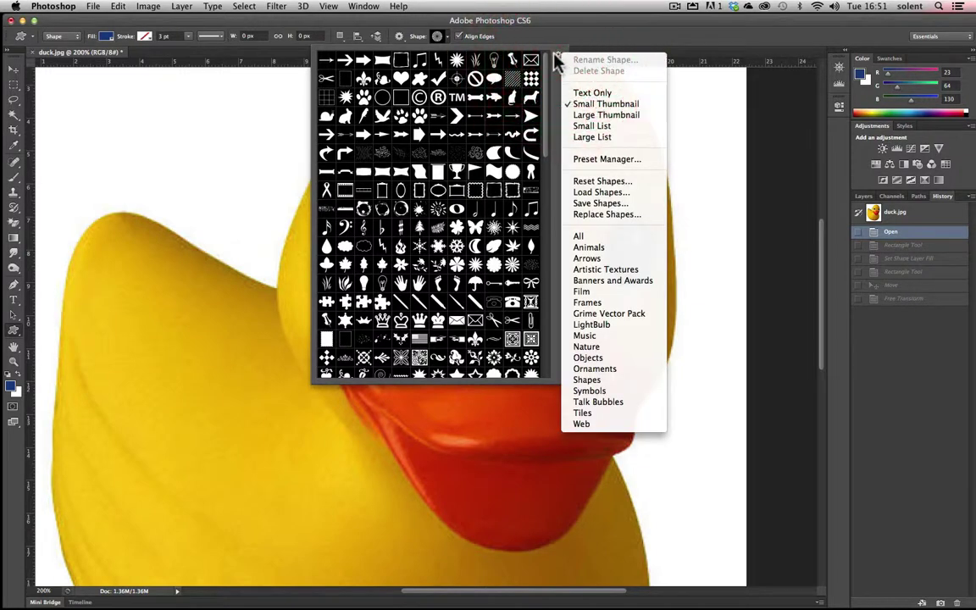
{"action": "left_click", "coordinate": [584, 235]}
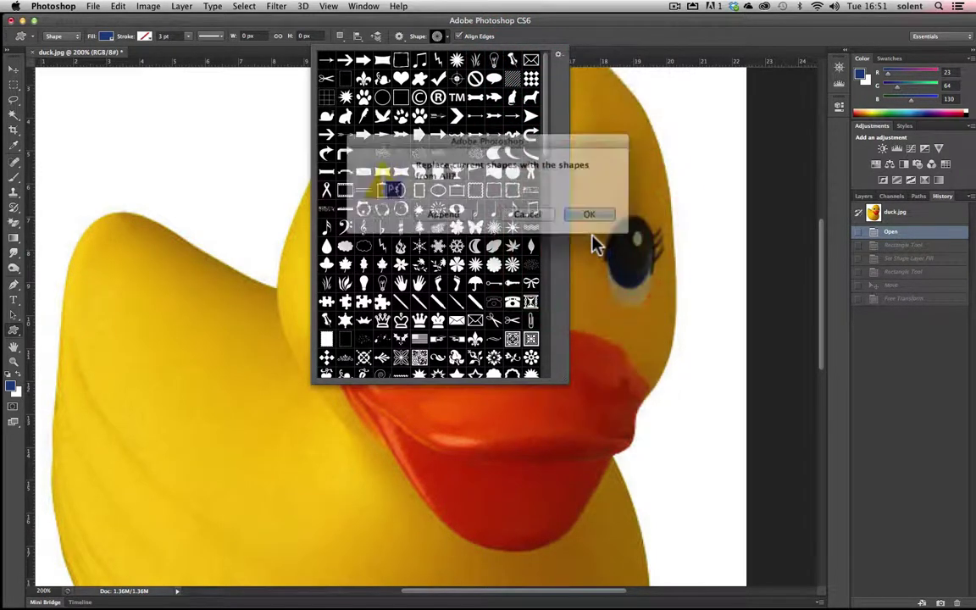
{"action": "left_click", "coordinate": [581, 212]}
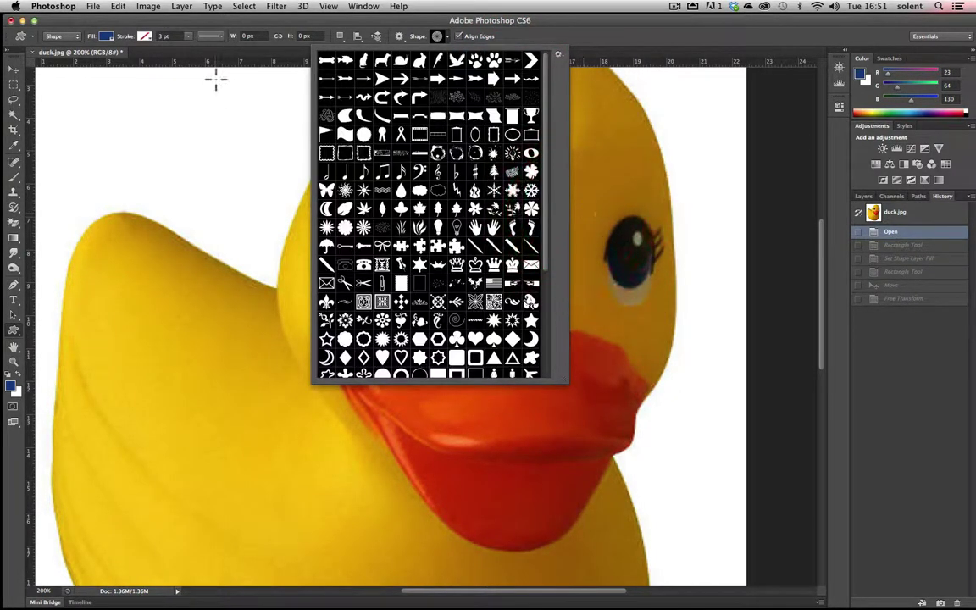
Draw a blue woman silhouette custom shape, about 136 × 292 px, over the duck's larger eye and beak.
{"action": "left_click_drag", "start_coordinate": [545, 256], "coordinate": [556, 411]}
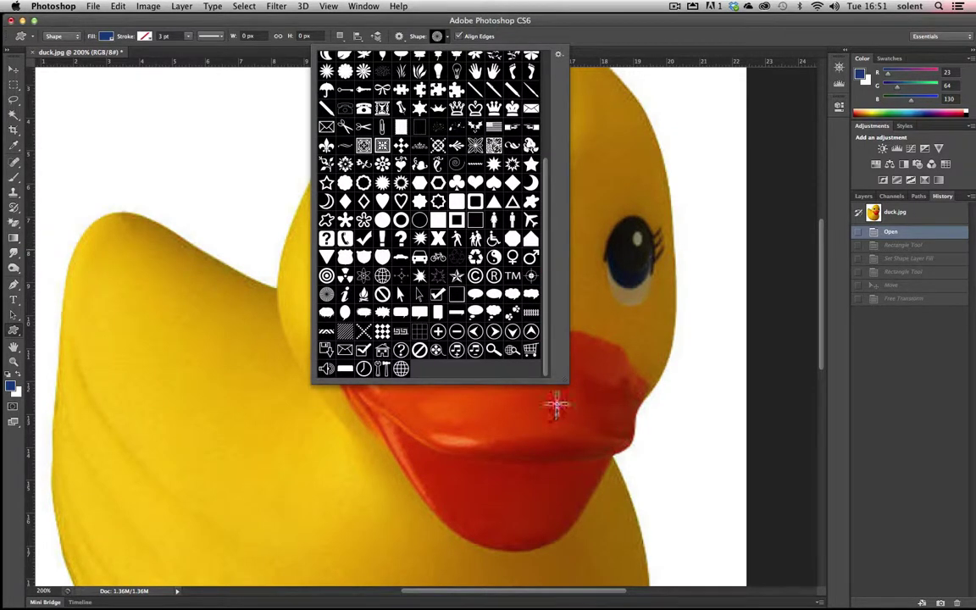
{"action": "left_click", "coordinate": [557, 396]}
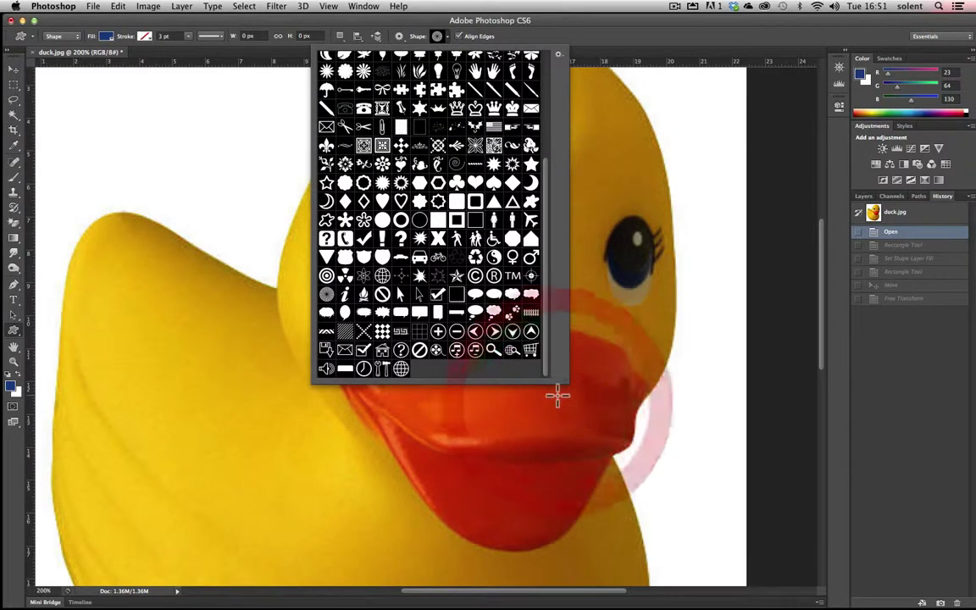
{"action": "left_click", "coordinate": [494, 222]}
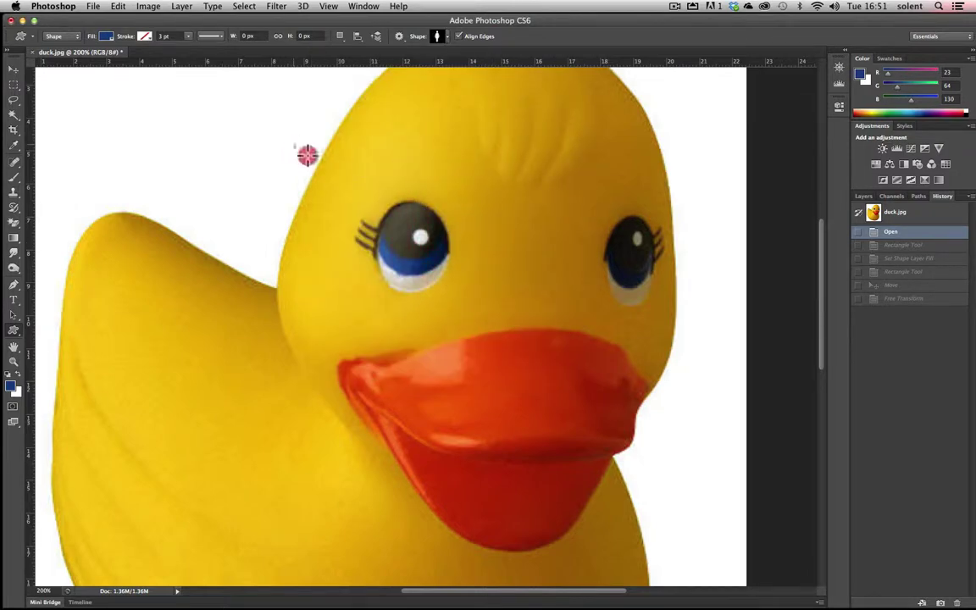
{"action": "left_click_drag", "start_coordinate": [307, 154], "coordinate": [747, 483]}
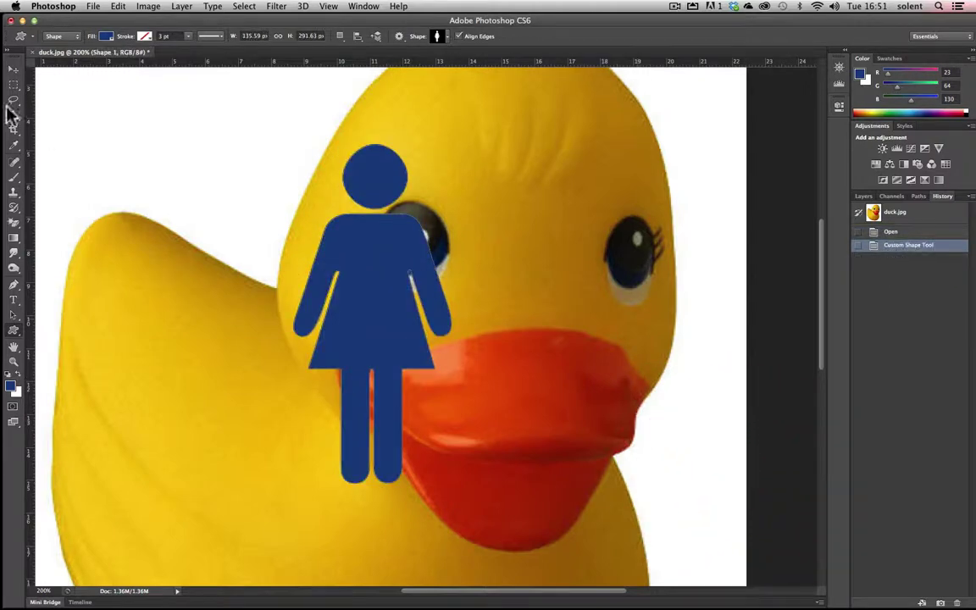
Move the woman silhouette off the duck's larger eye onto its back and shrink it to about 93%.
{"action": "left_click", "coordinate": [13, 68]}
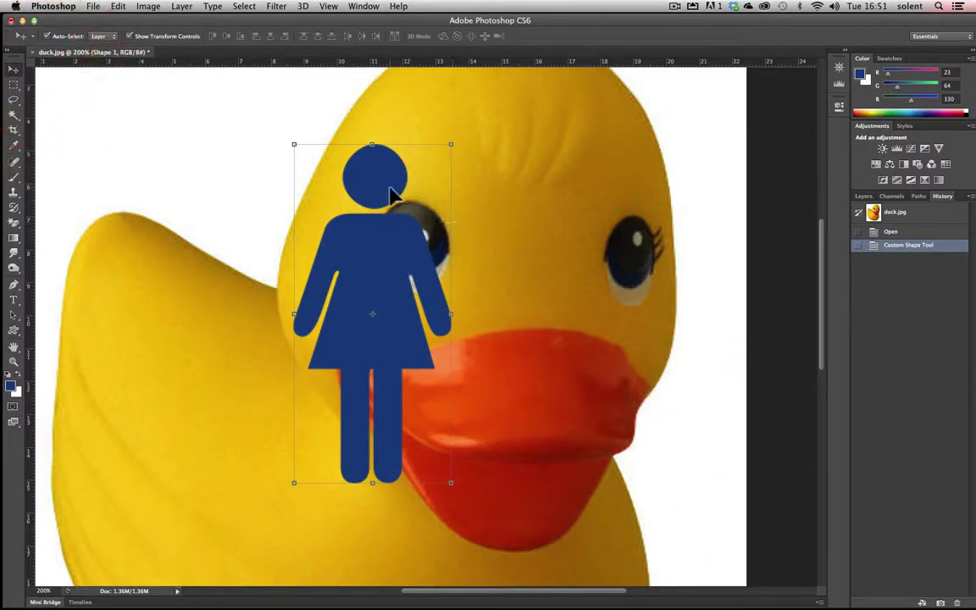
{"action": "left_click_drag", "start_coordinate": [373, 218], "coordinate": [202, 153]}
{"action": "left_click_drag", "start_coordinate": [208, 309], "coordinate": [282, 337]}
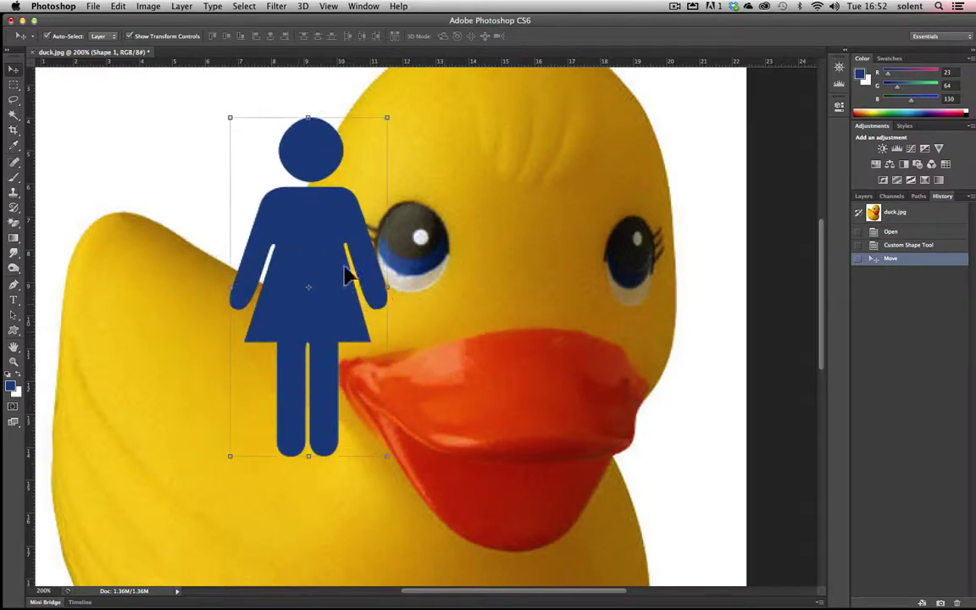
{"action": "left_click_drag", "start_coordinate": [387, 118], "coordinate": [376, 143]}
{"action": "left_click", "coordinate": [587, 36]}
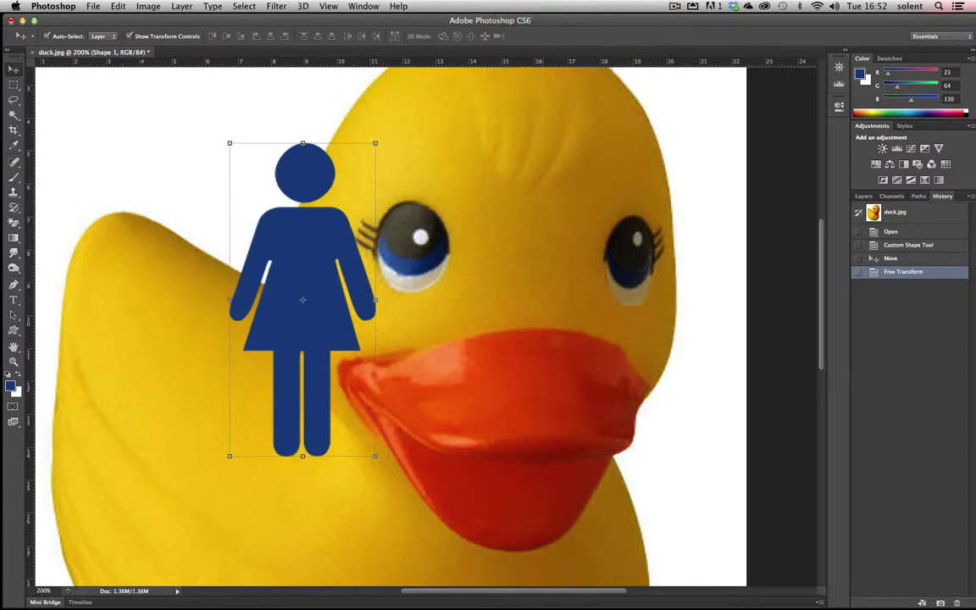
Restore the Open history state and reset the foreground and background colours to default black and white.
{"action": "left_click", "coordinate": [885, 232]}
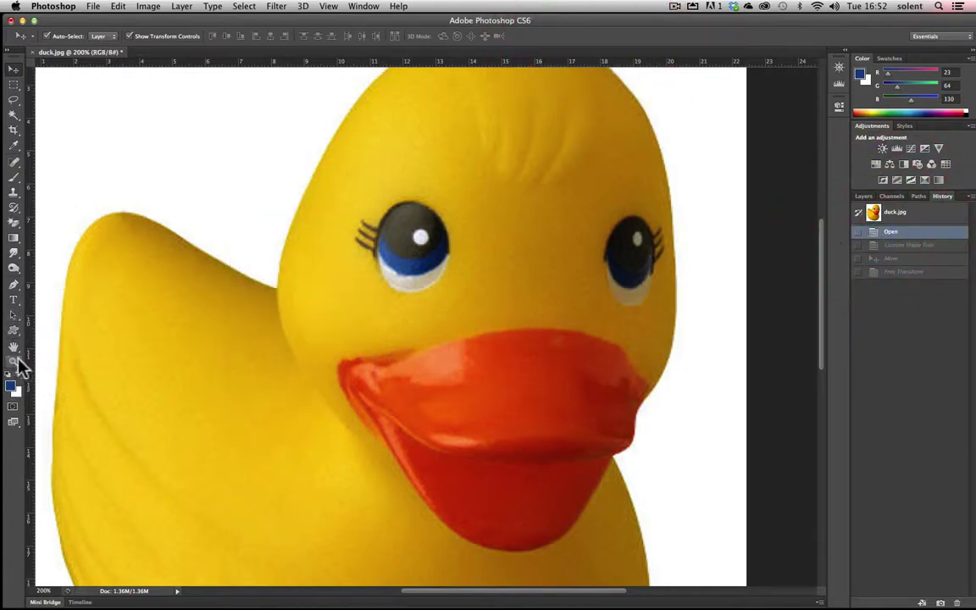
{"action": "left_click", "coordinate": [15, 351]}
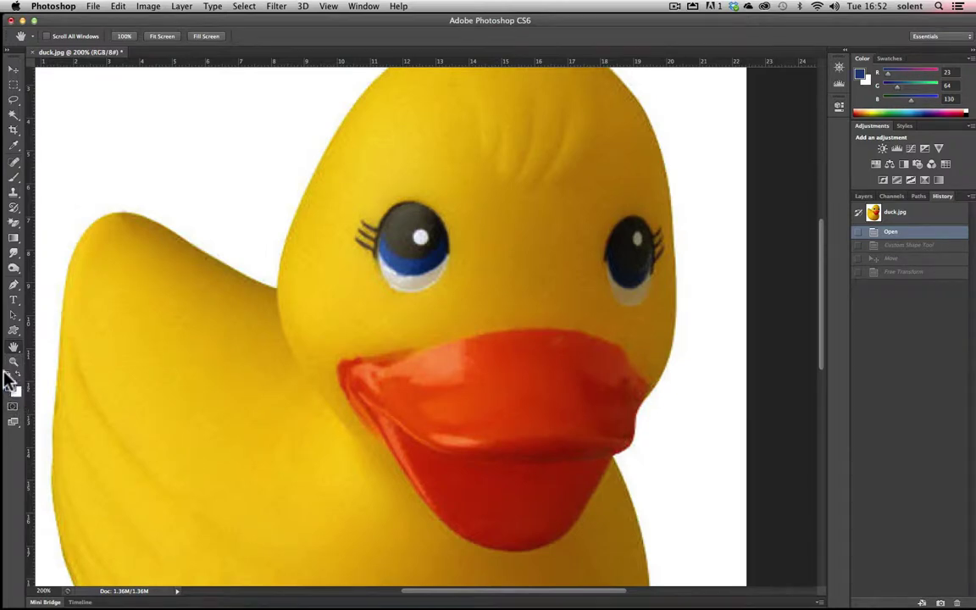
{"action": "left_click", "coordinate": [8, 374]}
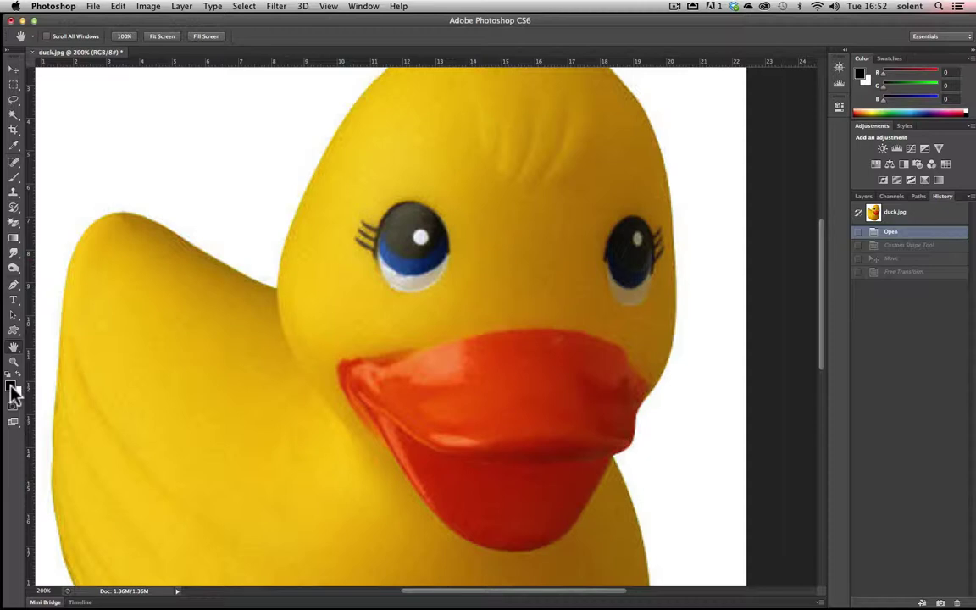
Turn off the web-only colour restriction for the foreground colour and try dark green 2a582b.
{"action": "left_click", "coordinate": [11, 386]}
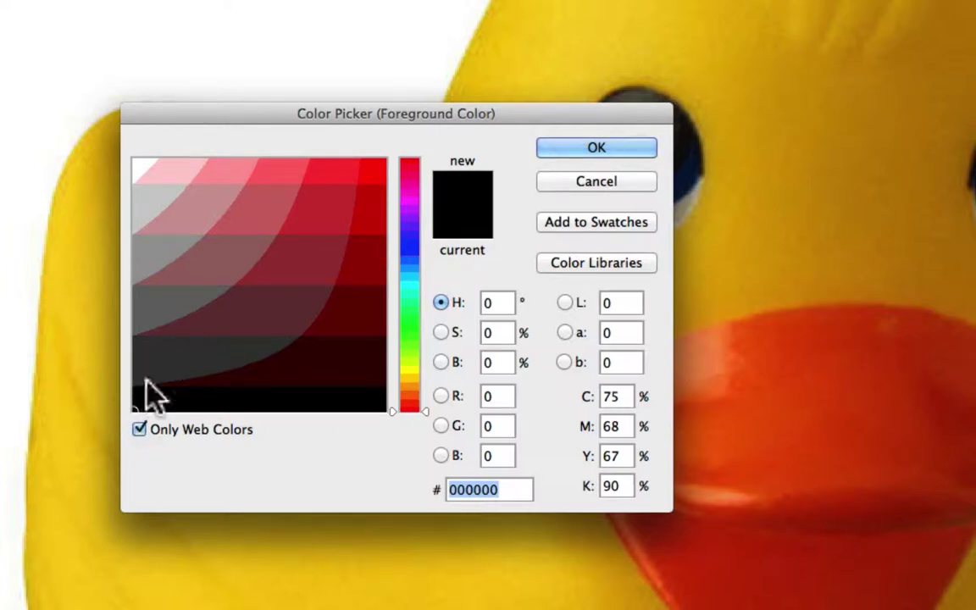
{"action": "left_click", "coordinate": [141, 429]}
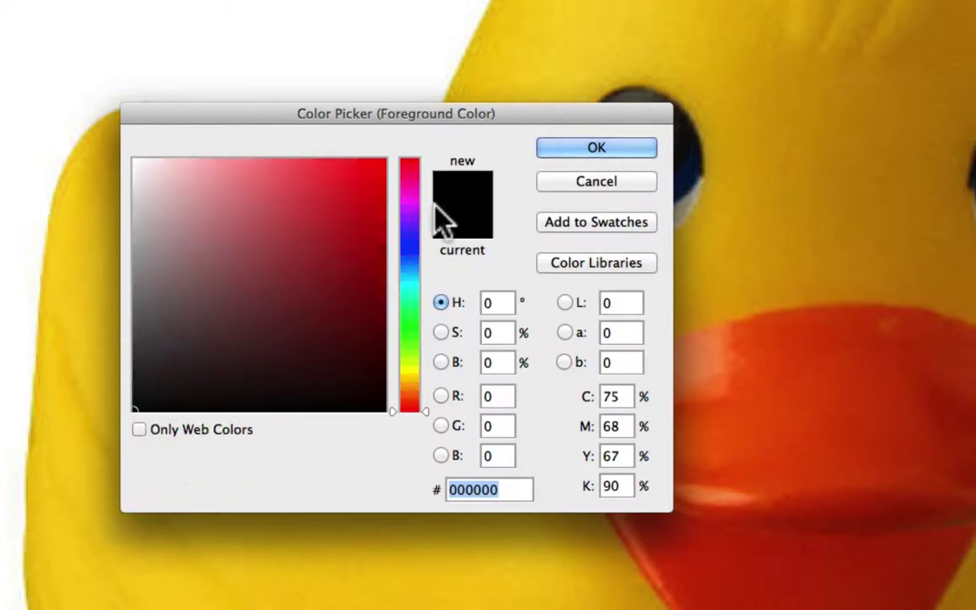
{"action": "left_click_drag", "start_coordinate": [419, 403], "coordinate": [423, 324]}
{"action": "mouse_move", "coordinate": [336, 266]}
{"action": "left_mouse_down"}
{"action": "mouse_move", "coordinate": [290, 195]}
{"action": "mouse_move", "coordinate": [333, 183]}
{"action": "mouse_move", "coordinate": [266, 323]}
{"action": "left_mouse_up"}
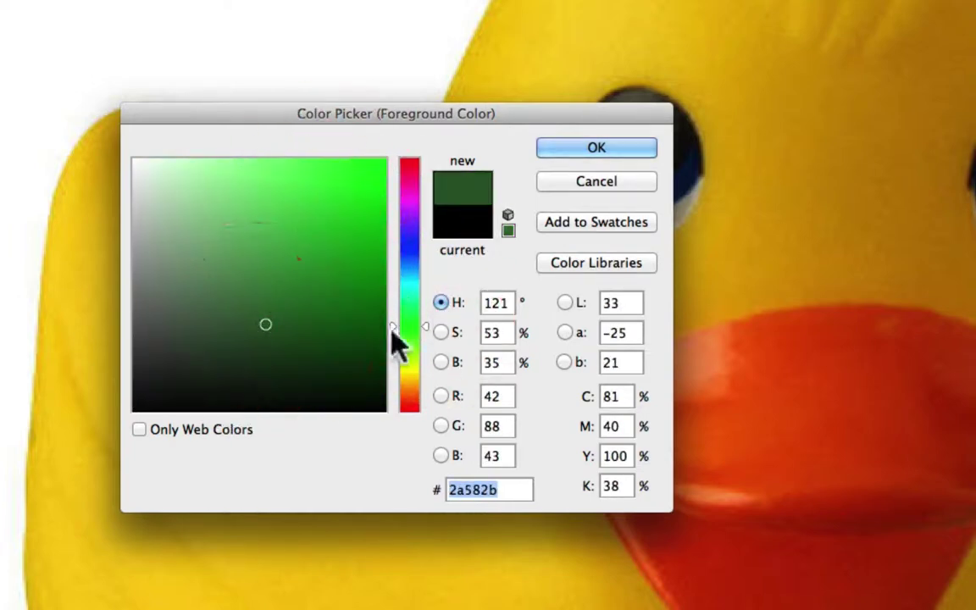
Try bright green 17f61c and the darker green 1c6c1e as the foreground colour, and discard the change.
{"action": "left_click", "coordinate": [362, 168]}
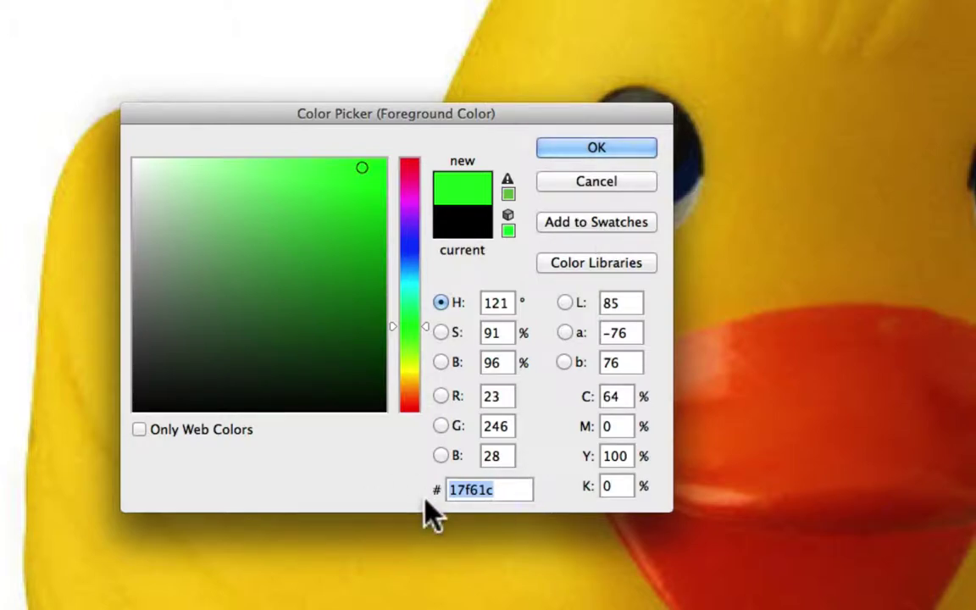
{"action": "left_click", "coordinate": [500, 489]}
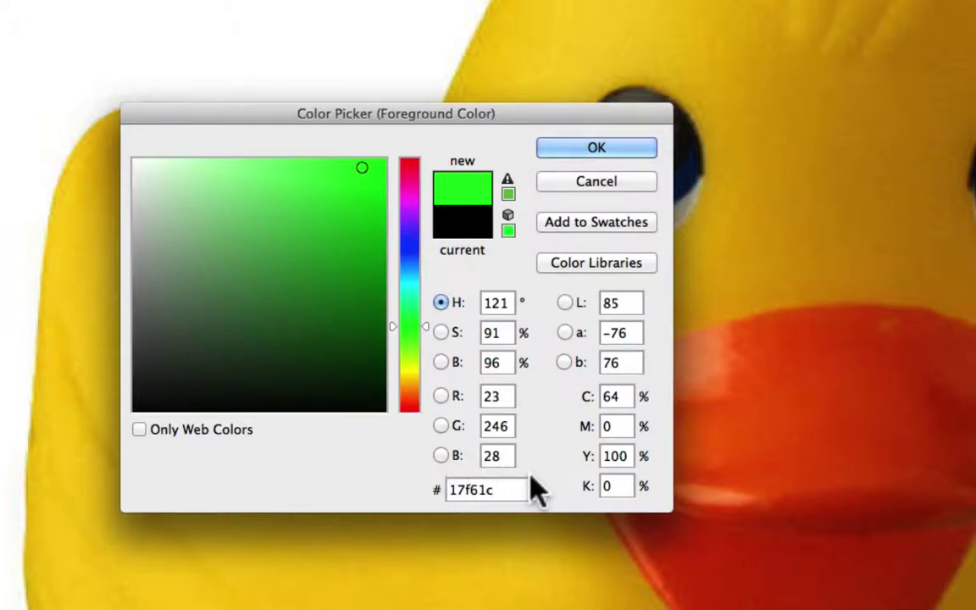
{"action": "left_click_drag", "start_coordinate": [326, 256], "coordinate": [318, 304]}
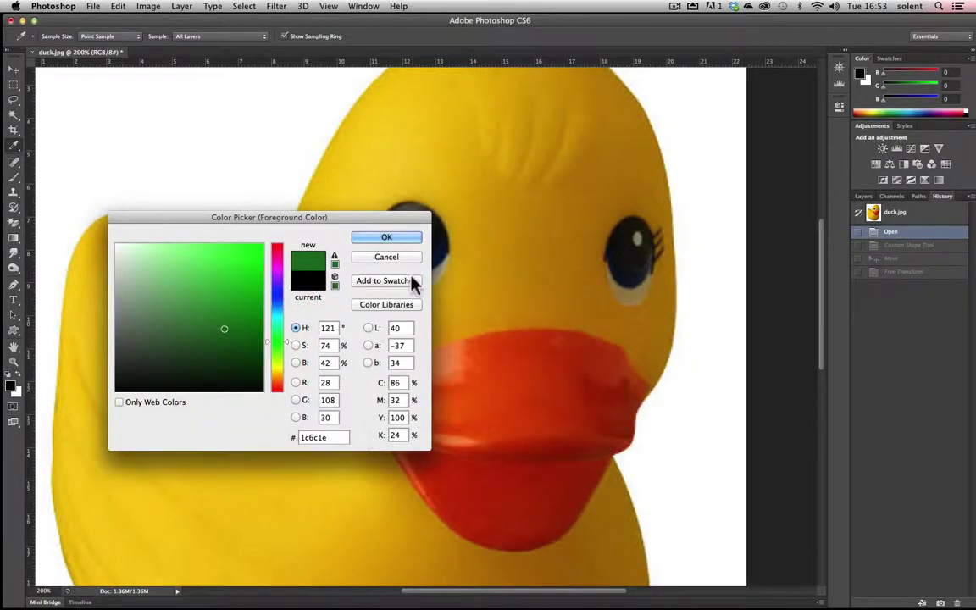
{"action": "left_click", "coordinate": [388, 256]}
{"action": "key", "text": "h"}
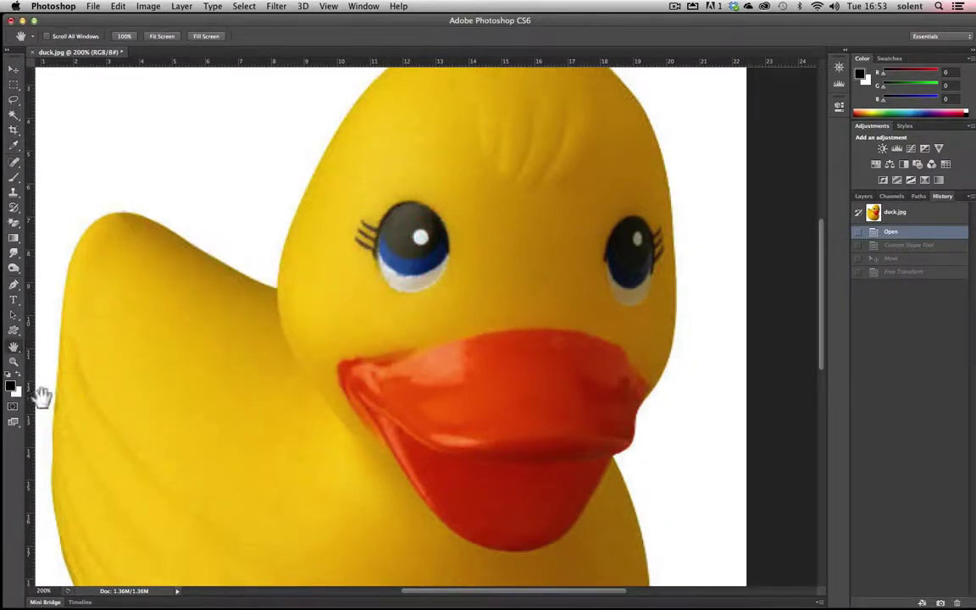
Accept white (ffffff) as the background colour and enter Quick Mask mode.
{"action": "left_click", "coordinate": [18, 394]}
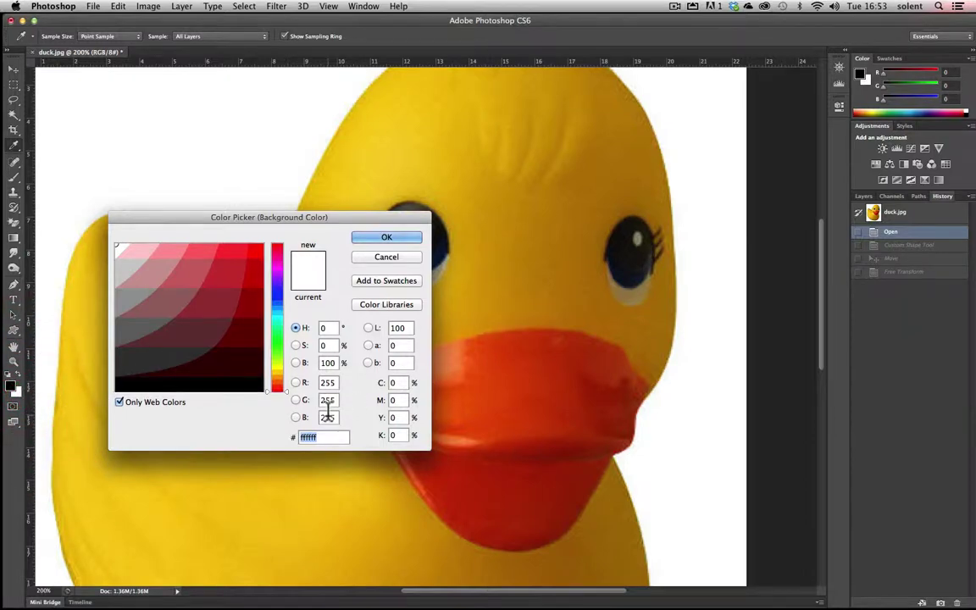
{"action": "left_click", "coordinate": [407, 237]}
{"action": "left_click", "coordinate": [14, 410]}
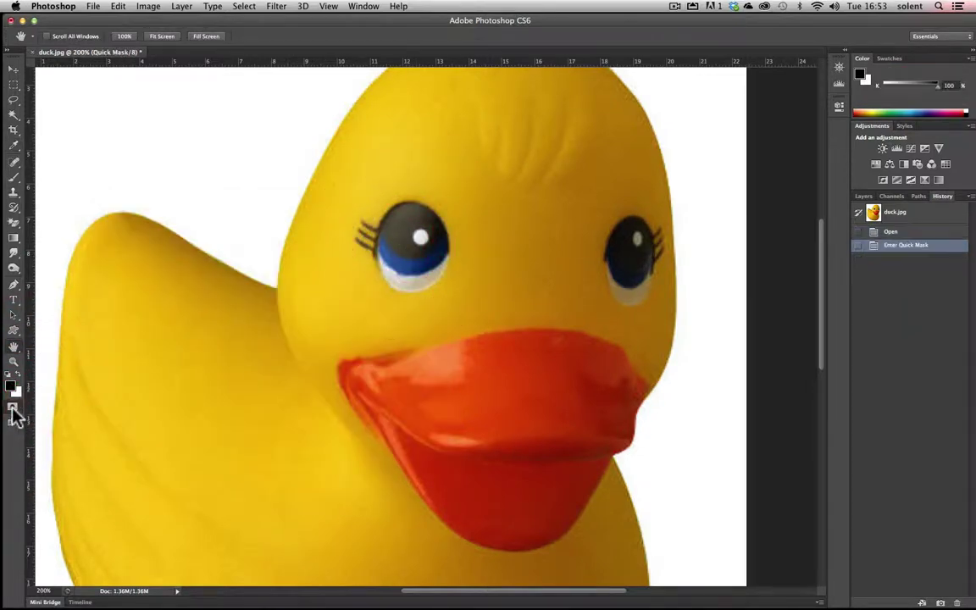